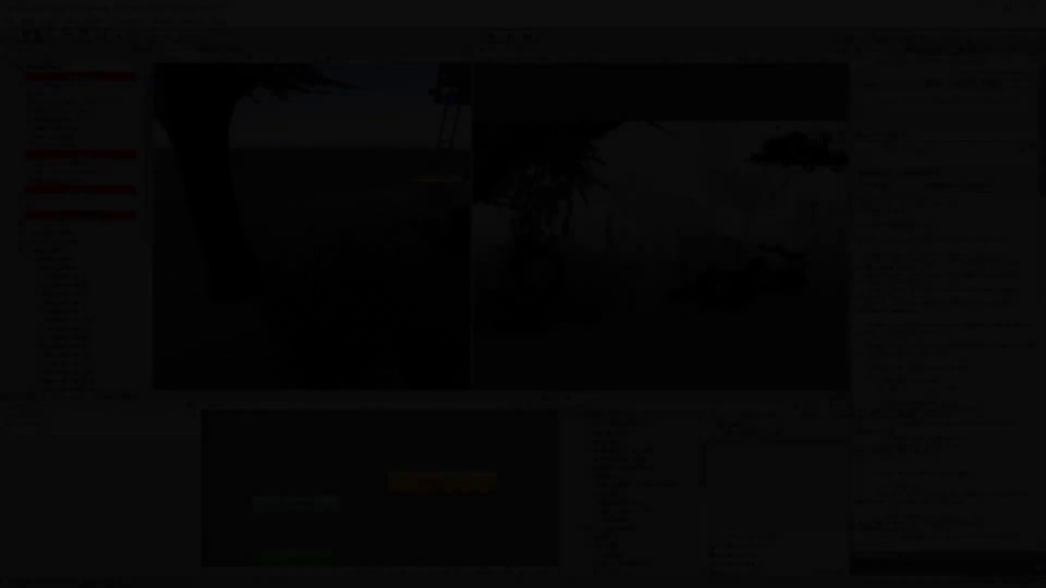
Collapse GroundPlane, expand Max and select its LedgeChecker child for the Inspector
left_click(21, 260)
left_click(38, 207)
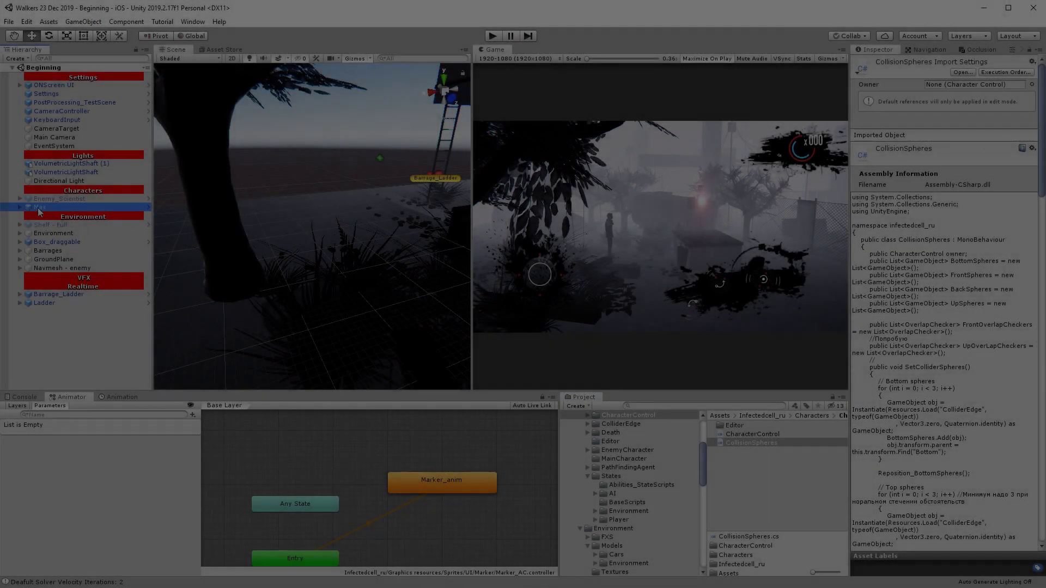
left_click(20, 207)
left_click(59, 225)
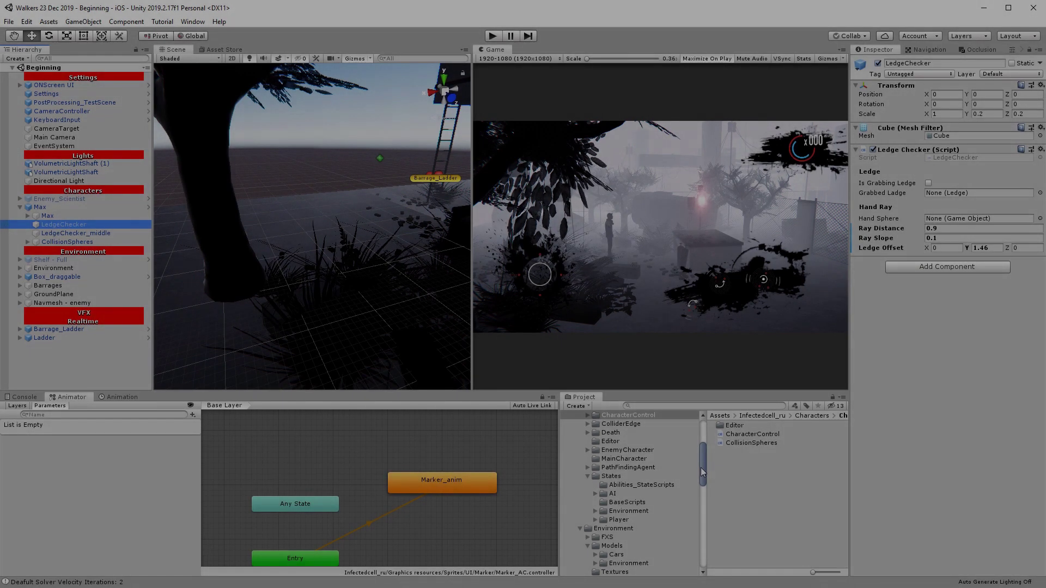
Collapse the Sprites folder and bring the UI_scripts folder into view in the Project window
left_click_drag(701, 467, 702, 492)
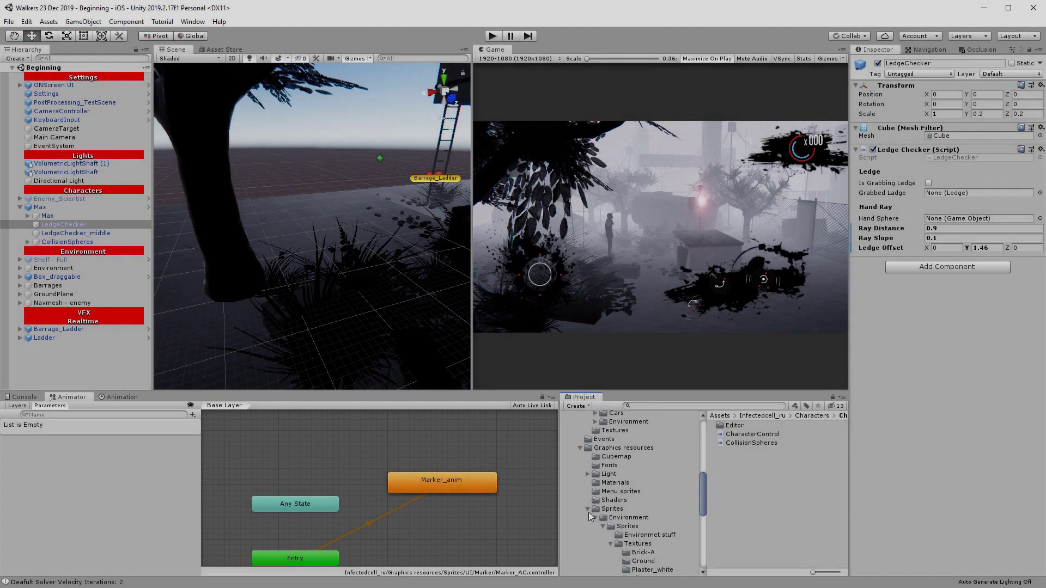
left_click(587, 509)
scroll(702, 510, "up", 2)
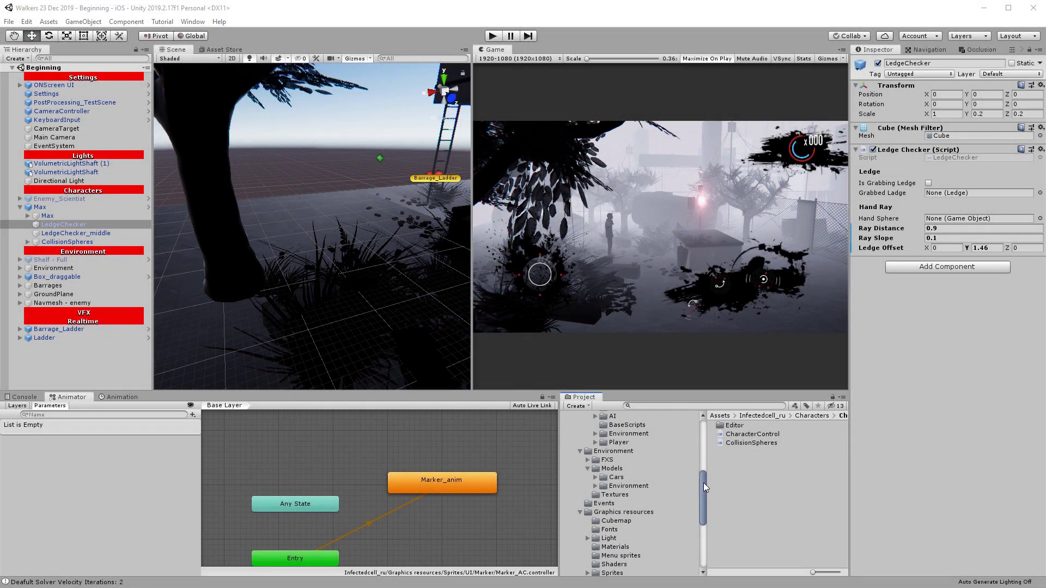
left_click_drag(704, 486, 703, 518)
Create a C# script named OnScreen_Indicator in UI_scripts and open it in Visual Studio
left_click(609, 516)
right_click(741, 485)
mouse_move(812, 232)
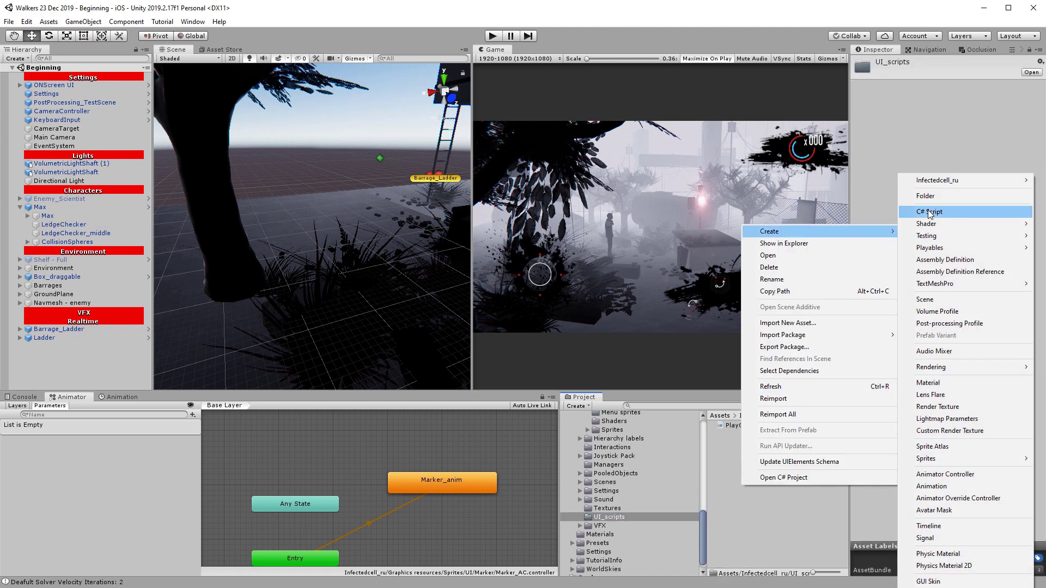
left_click(930, 213)
type("OnScreen_Indicator")
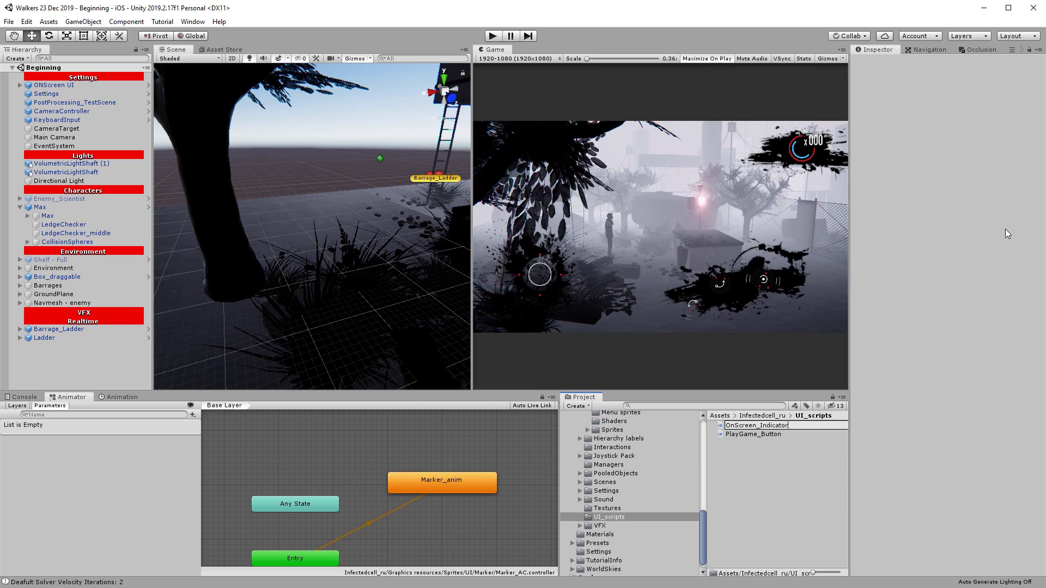
key("Return")
key("Return")
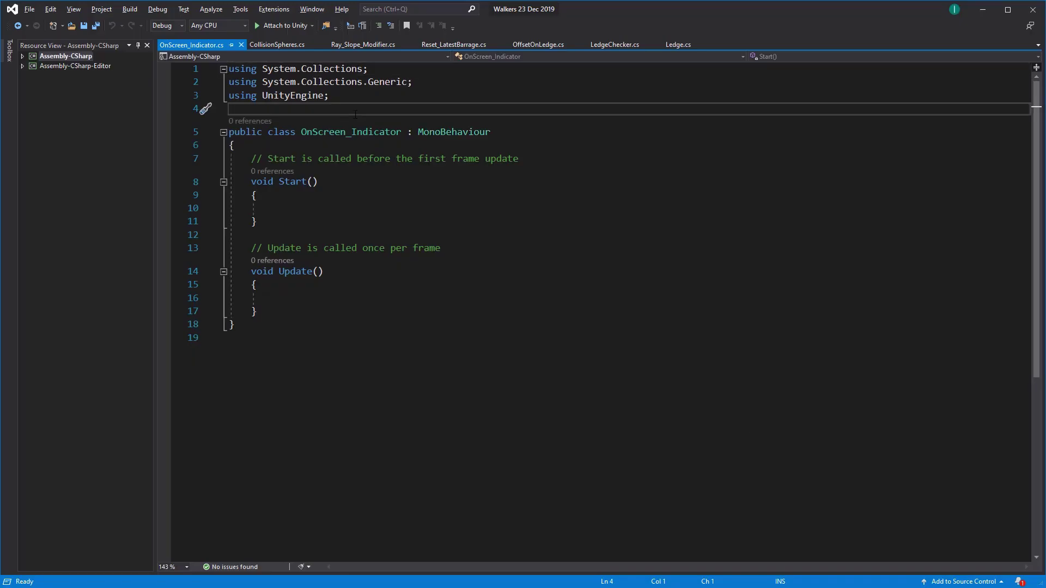
Move the OnScreen_Indicator class into a 'namespace infectedcell_ru' block and save the file
type("namespace infectedcell_ru")
key("Return")
type("{")
key("Return")
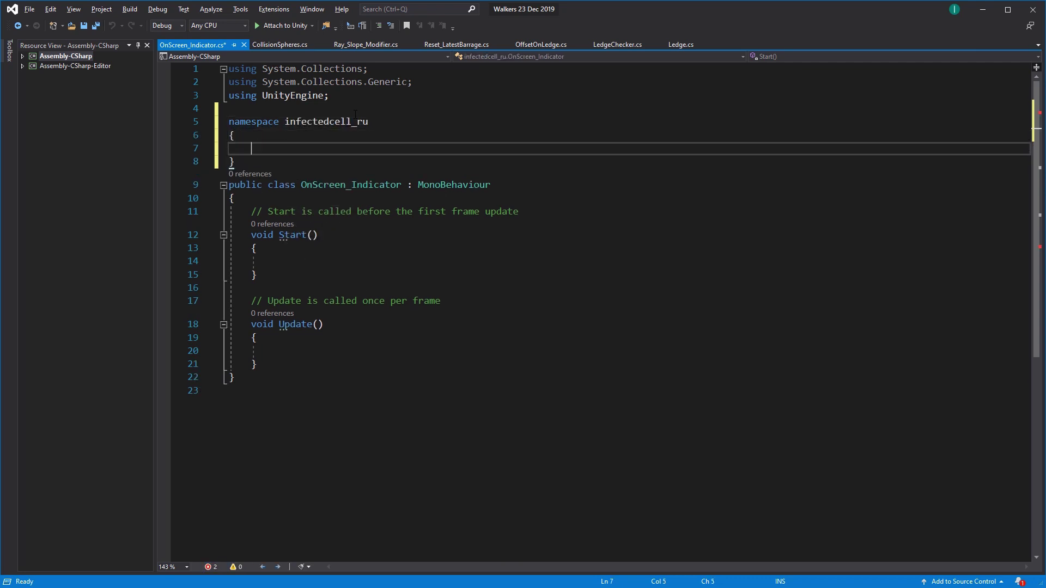
left_click_drag(245, 381, 227, 180)
key("ctrl+c")
key("Delete")
key("Up")
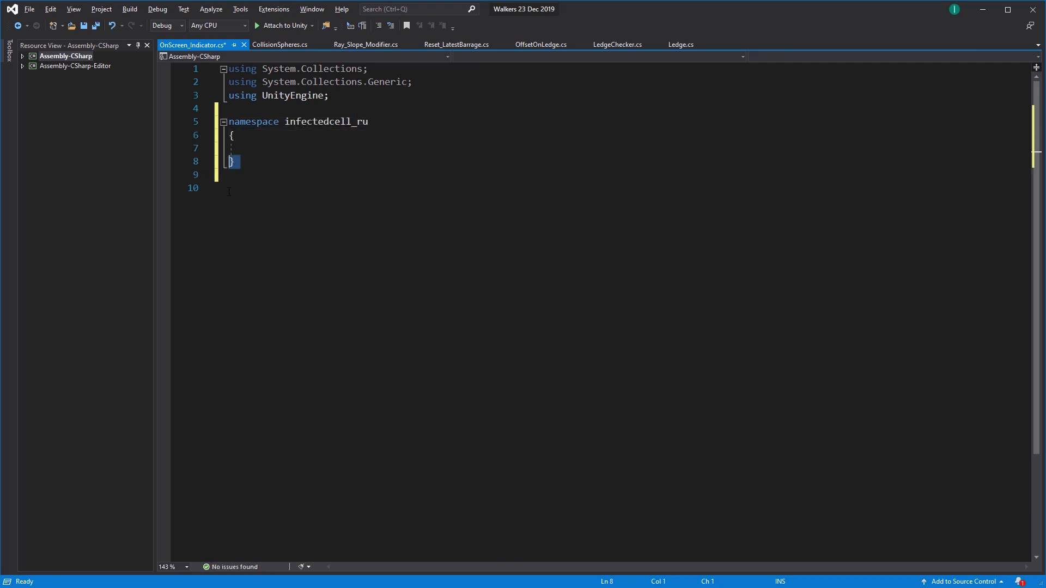
key("Up")
key("ctrl+v")
key("ctrl+s")
Add blank lines at the top of the class body, then return to Unity
left_click(267, 167)
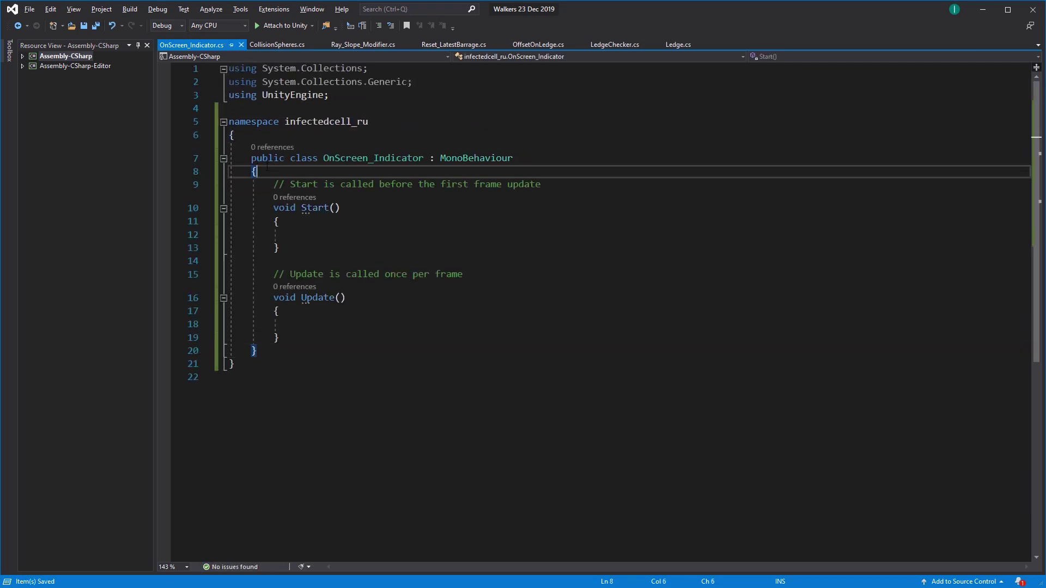
key("Return")
key("Return")
key("Return")
key("Up")
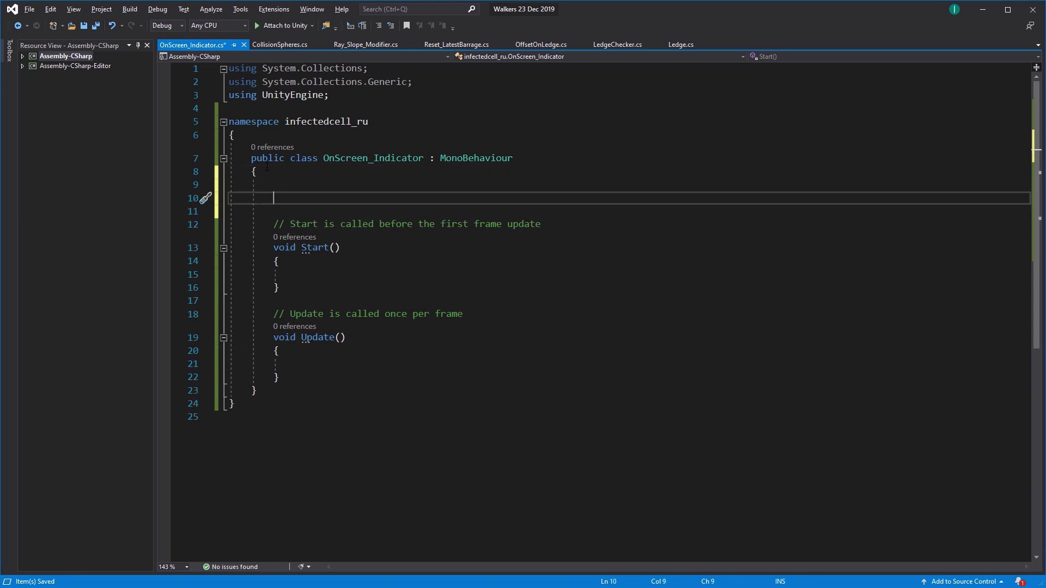
left_click(870, 288)
key("alt+Tab")
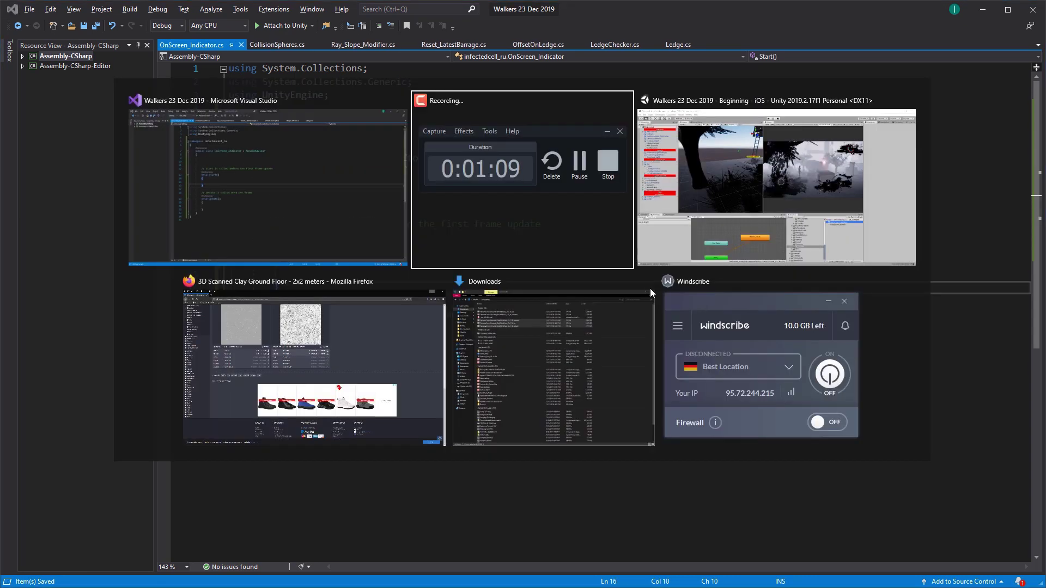
Add a UI Image under ONScreen UI, creating a new Canvas with the image
left_click(51, 86)
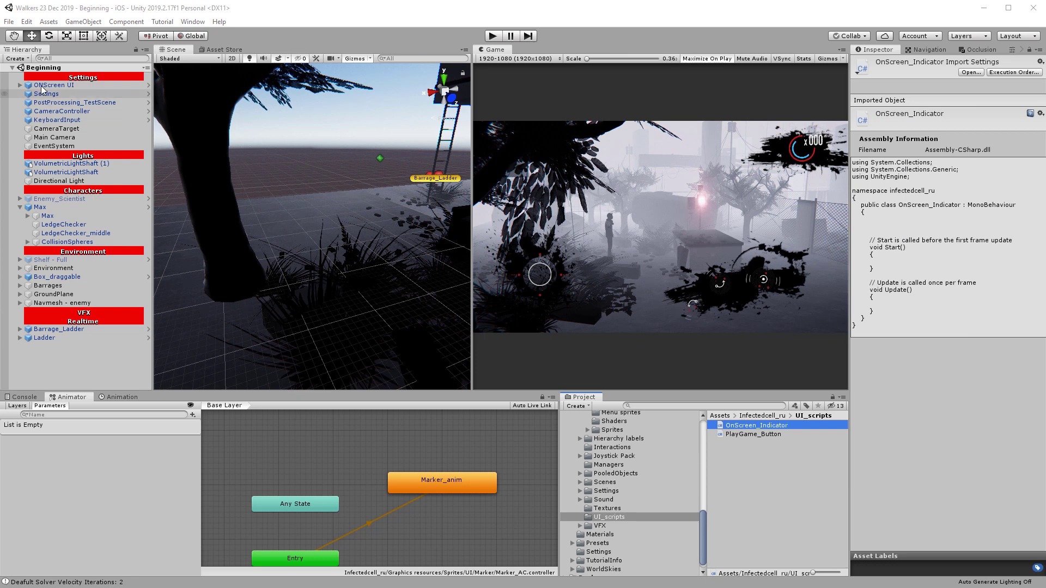
right_click(86, 380)
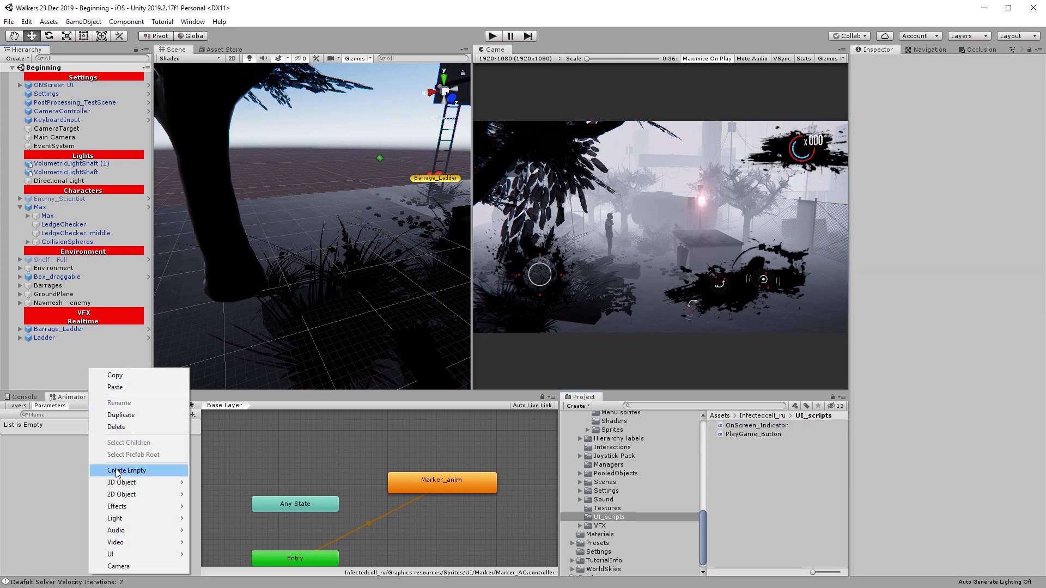
left_click(28, 88)
left_click(29, 87)
left_click(20, 85)
right_click(58, 86)
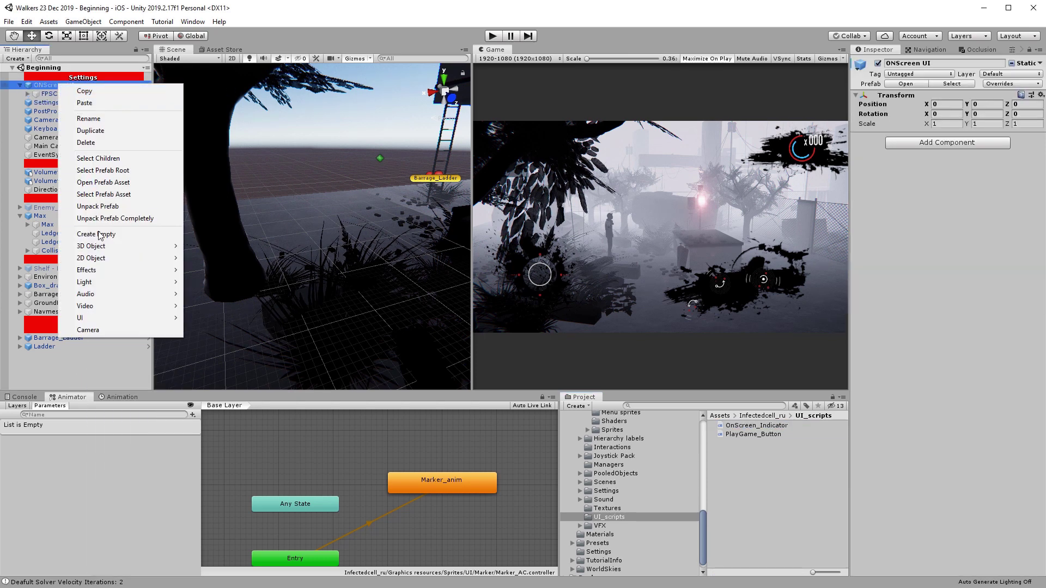
mouse_move(103, 317)
left_click(224, 341)
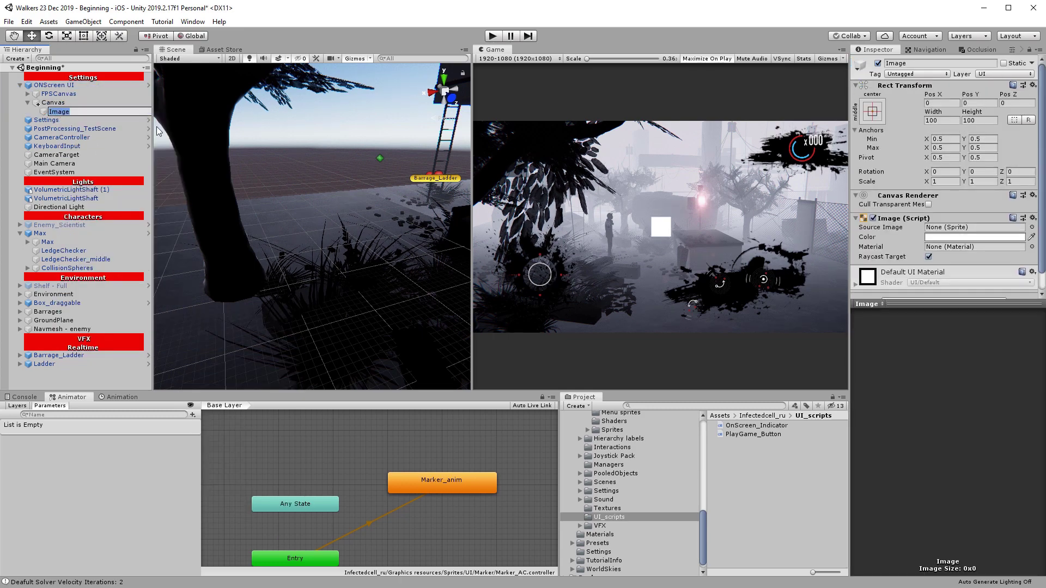
Rename the new Image to Obstacle_Indicator and select it under the Canvas
type("ObstacleIndicato")
key("Left")
key("Left")
key("Left")
type("_")
key("Return")
left_click(52, 103)
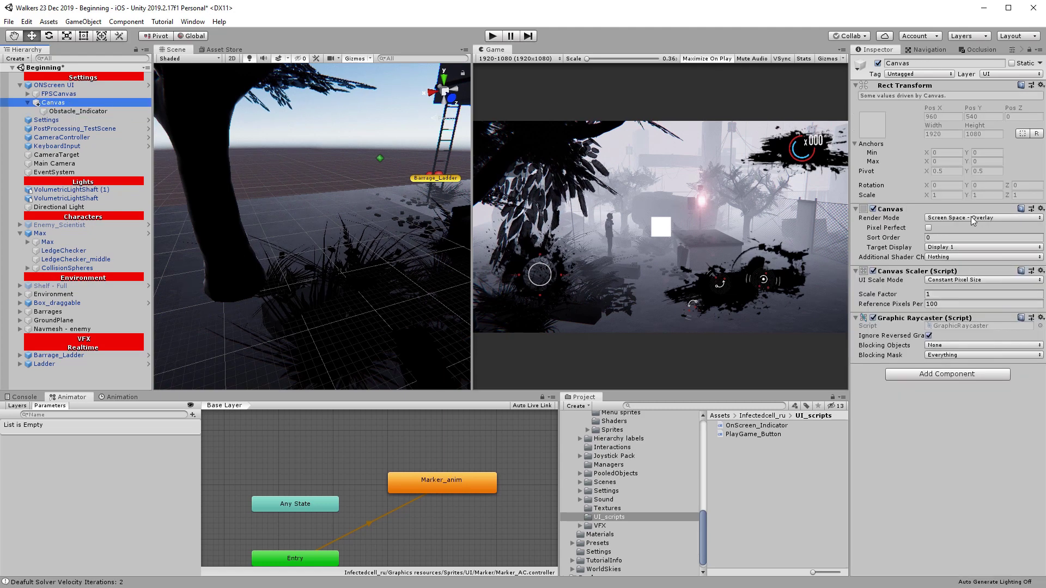
key("Down")
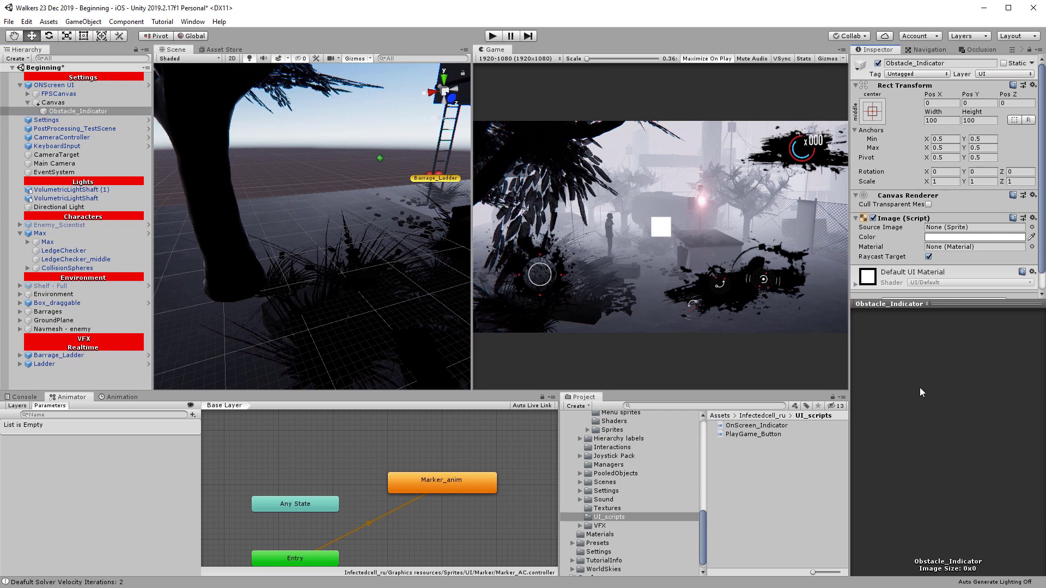
Add an Animator component to Obstacle_Indicator
left_click_drag(926, 300, 940, 372)
left_click(938, 305)
left_click(926, 340)
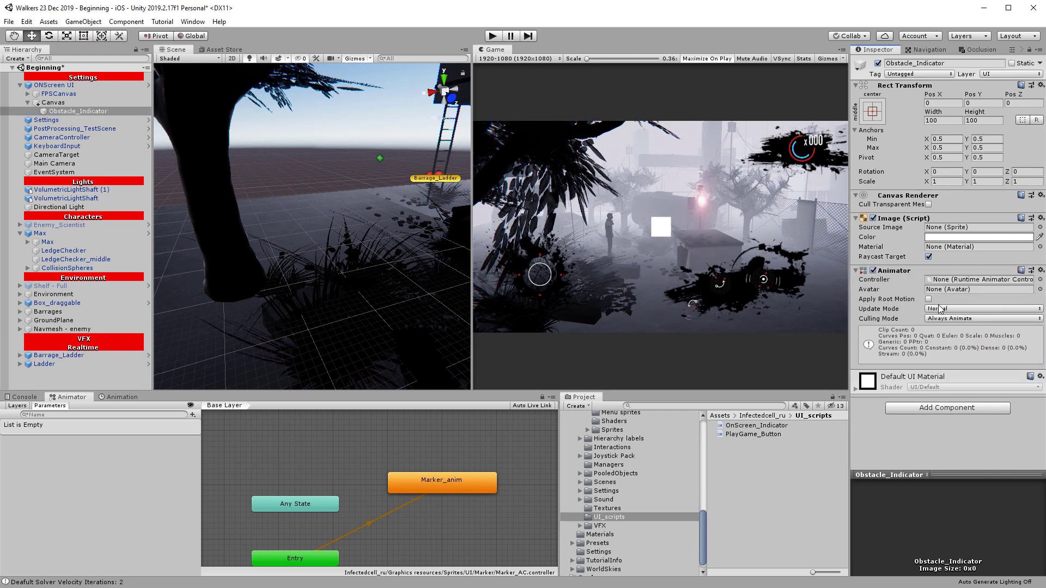
Open Graphics resources/Sprites/UI/Marker and assign Marker_AC as the indicator's animator controller
mouse_move(705, 540)
left_mouse_down()
mouse_move(691, 546)
mouse_move(693, 509)
left_mouse_up()
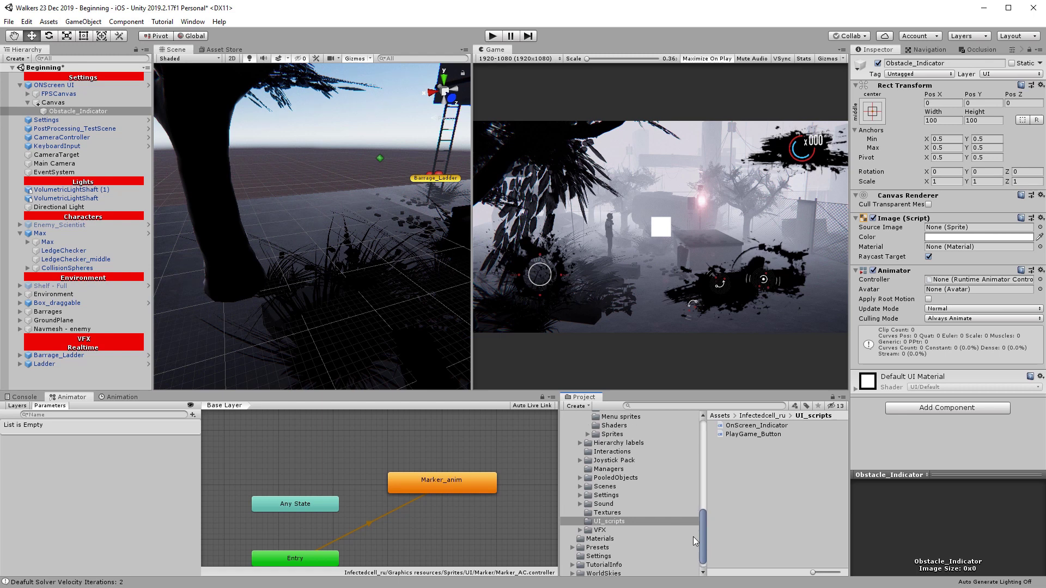
left_click(637, 484)
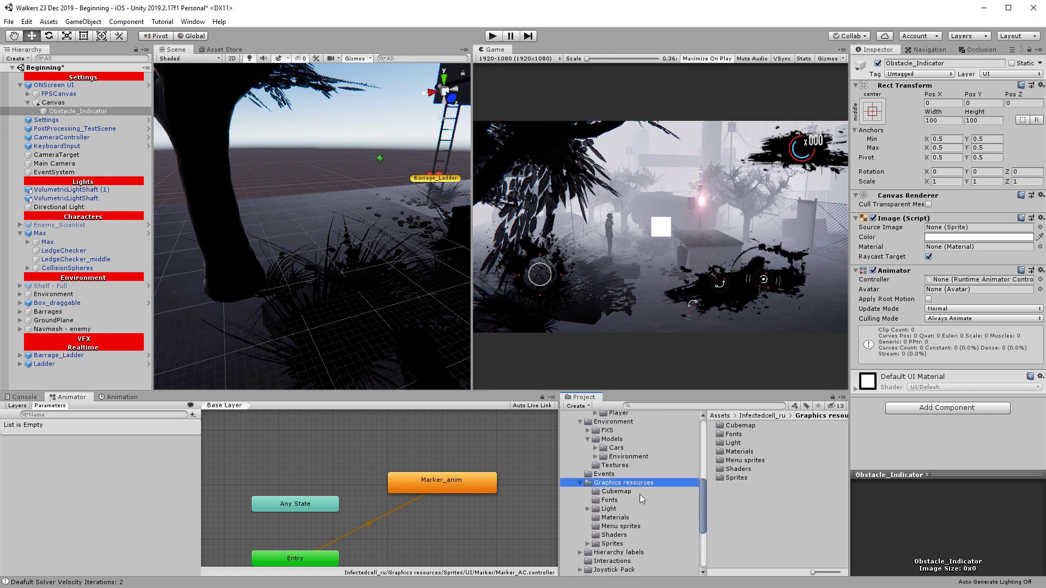
key("Down")
key("Down")
key("Down")
key("Down")
key("Down")
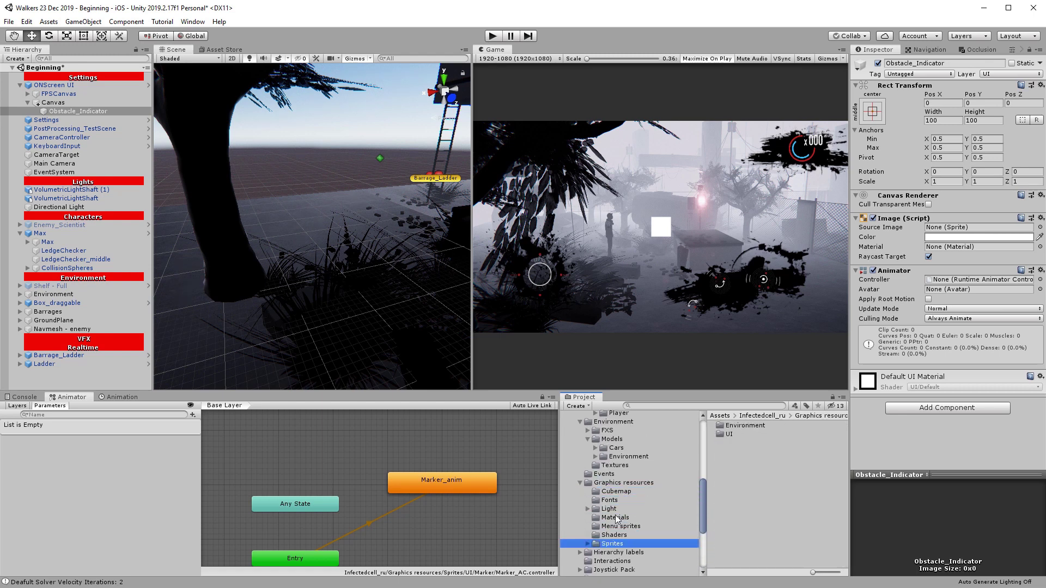
key("Right")
scroll(596, 531, "down", 3)
left_click(614, 556)
scroll(614, 546, "down", 3)
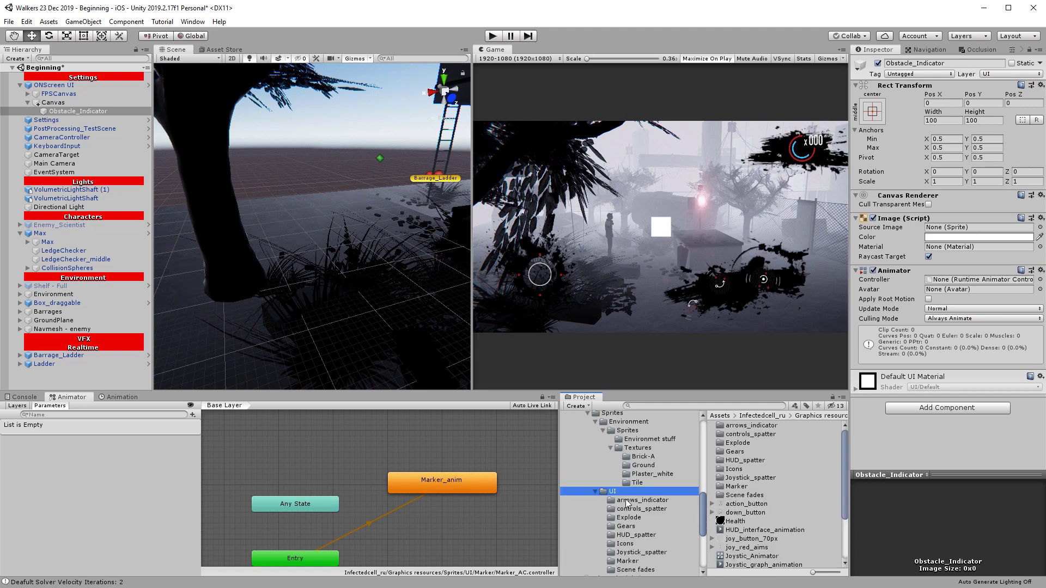
left_click(643, 560)
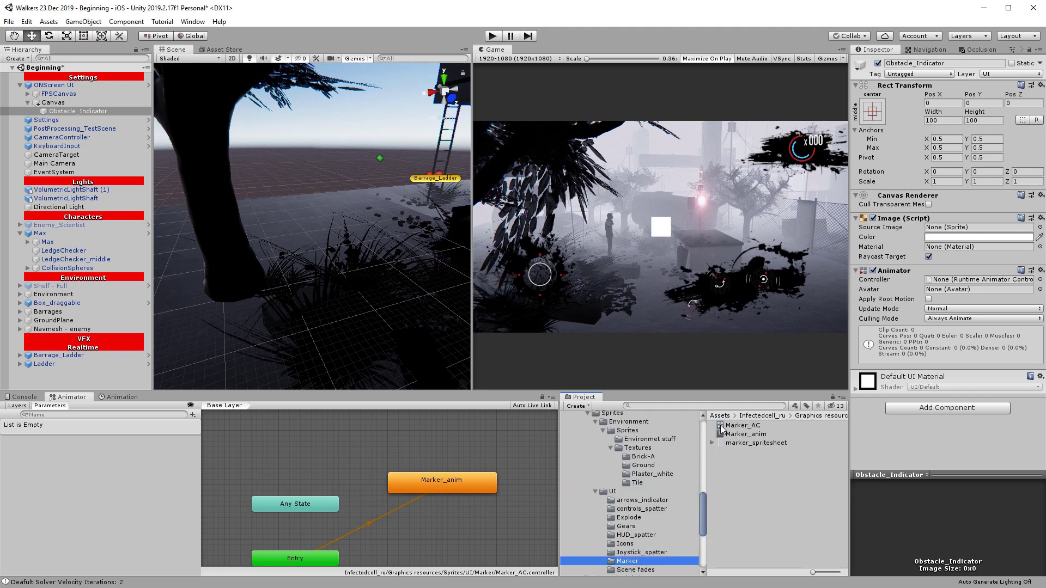
left_click(749, 443)
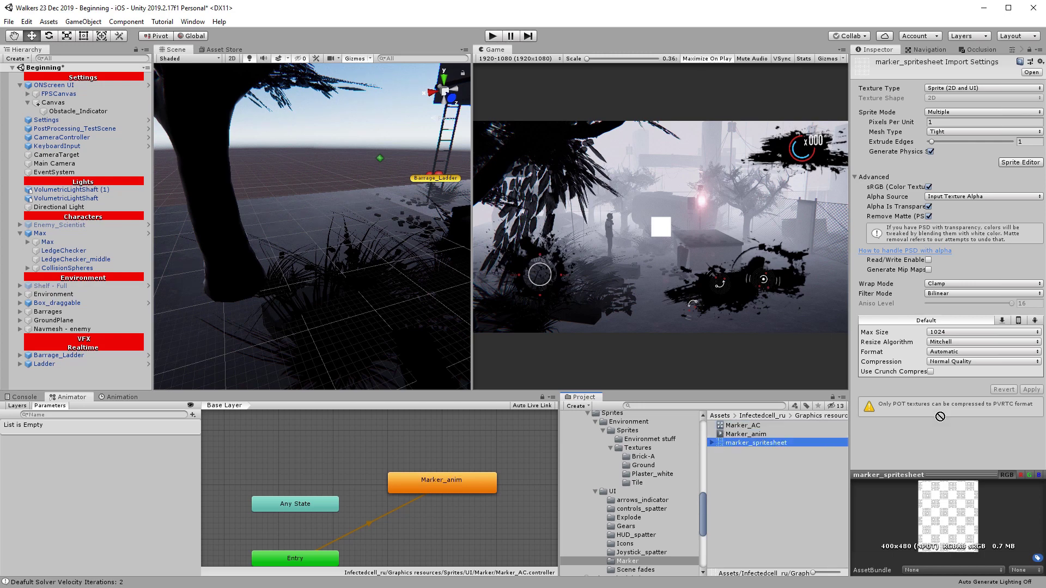
mouse_move(78, 110)
left_mouse_down()
mouse_move(961, 316)
mouse_move(978, 280)
left_mouse_up()
left_click_drag(756, 443, 979, 227)
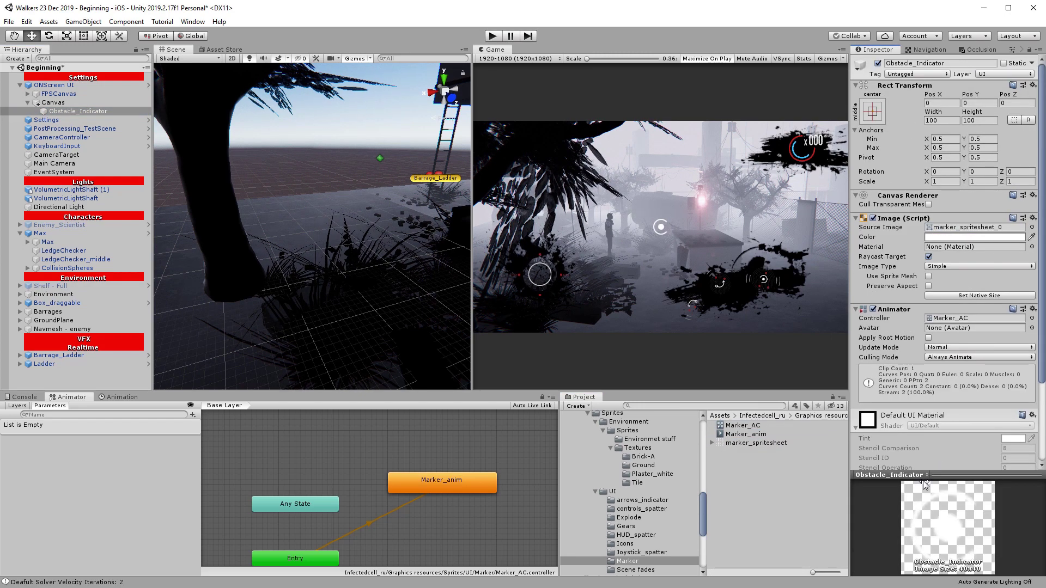
Set the Obstacle_Indicator marker size to 40 by 40
left_click(941, 120)
type("40")
key("Tab")
type("40")
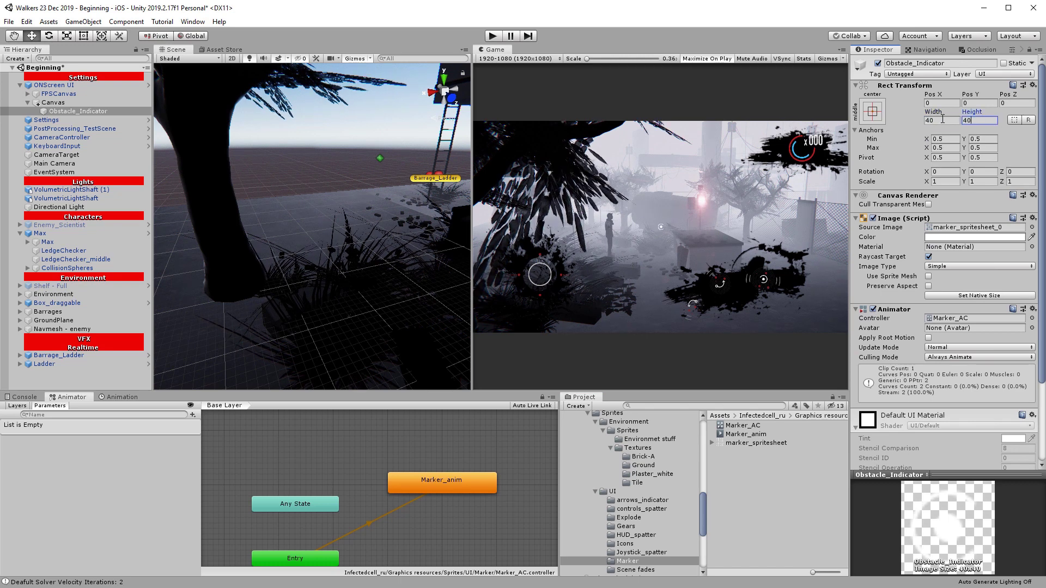
key("Return")
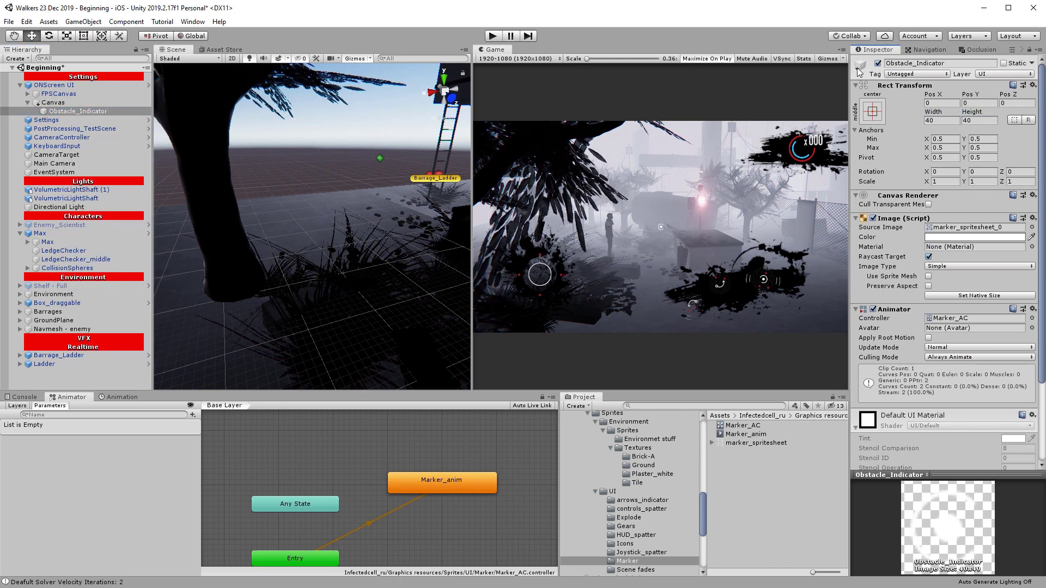
key("ctrl+z")
key("ctrl+z")
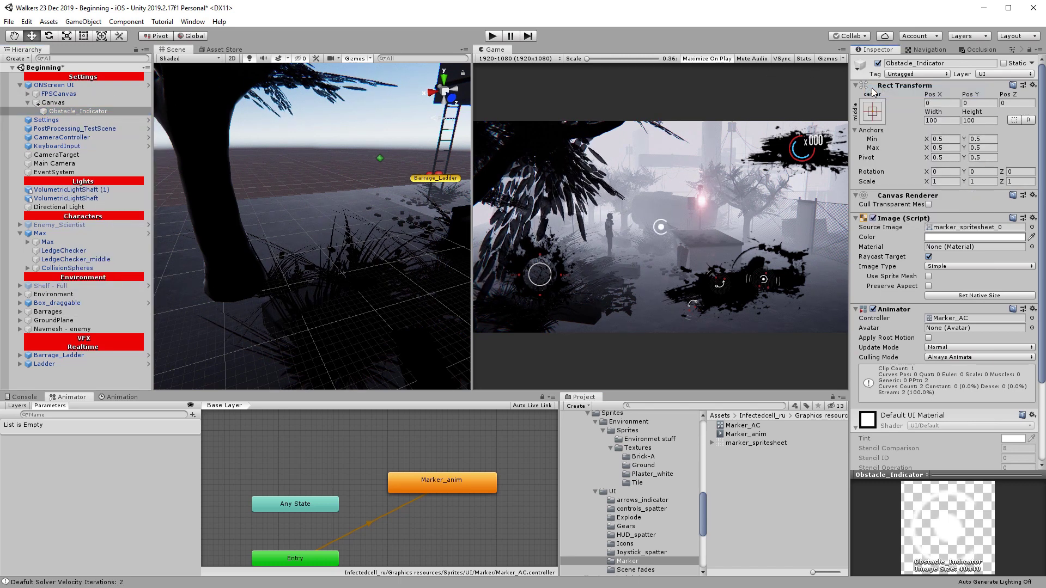
key("ctrl+y")
key("ctrl+y")
scroll(653, 246, "up", 2)
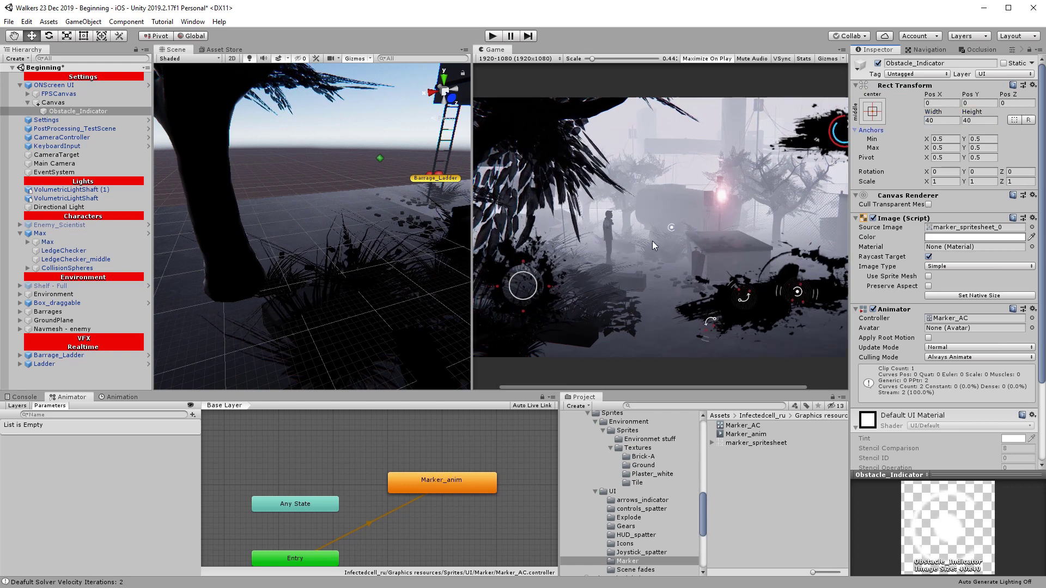
scroll(671, 238, "down", 2)
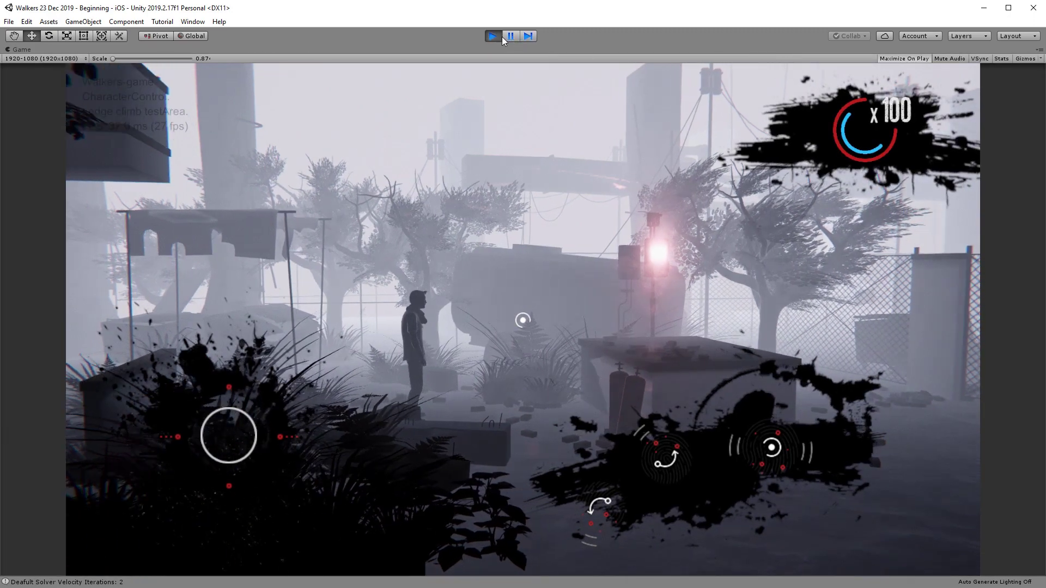
Stop play mode and rename the Canvas to Indicators_Canvas, then reselect Obstacle_Indicator
left_click(496, 36)
key("Up")
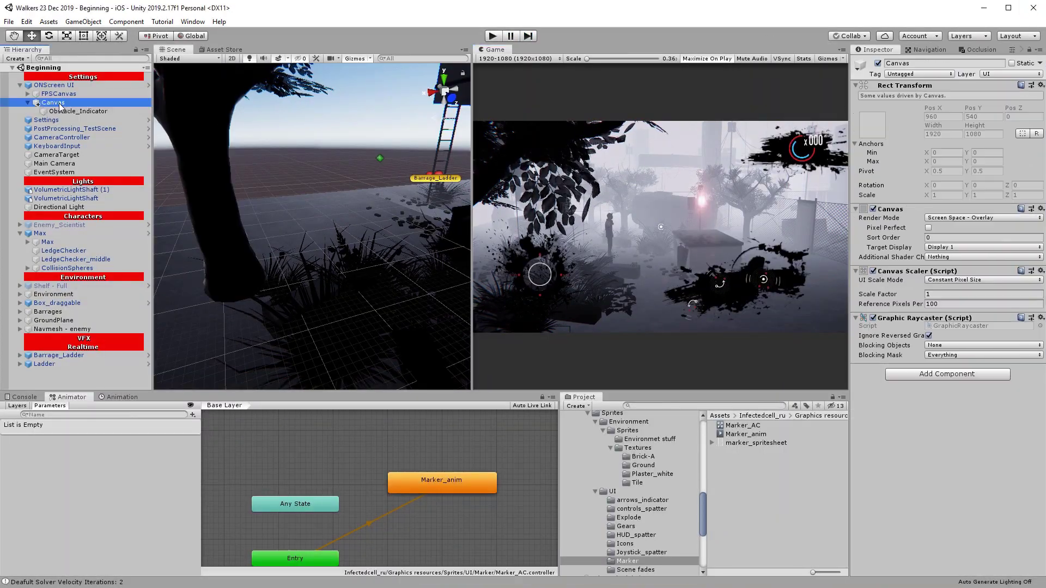
key("F2")
type("Indicators_Can")
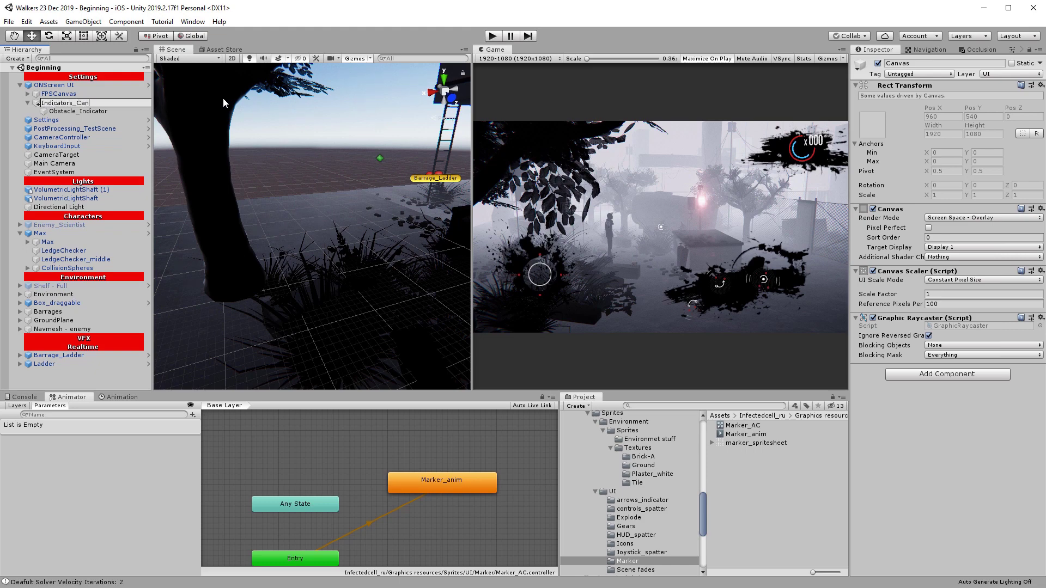
type("vas")
key("Return")
key("Down")
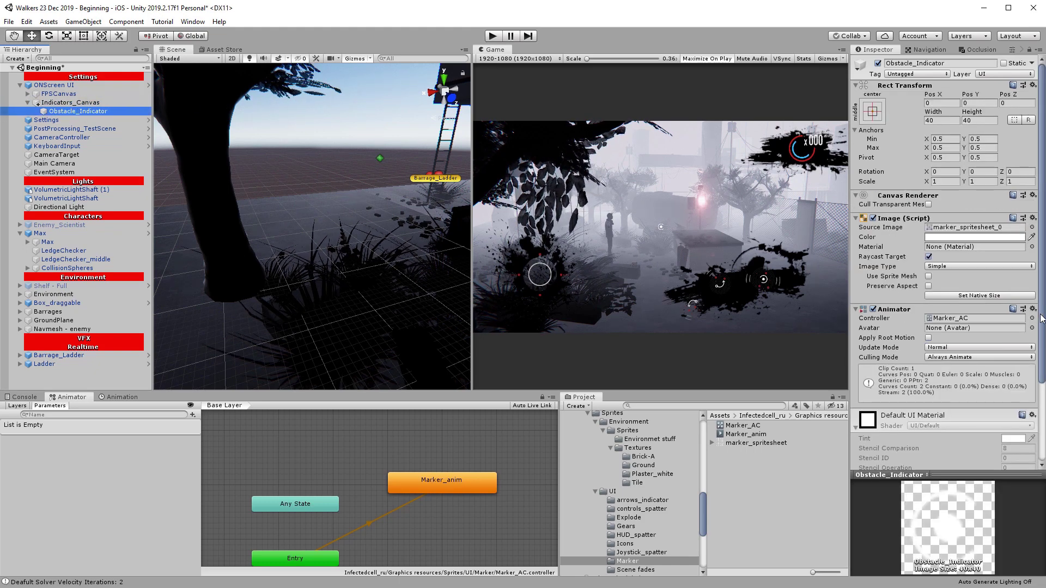
left_click(874, 218)
Add the OnScreen_Indicator script to Obstacle_Indicator via an 'onscreen' component search, then return to Visual Studio
key("alt+Tab")
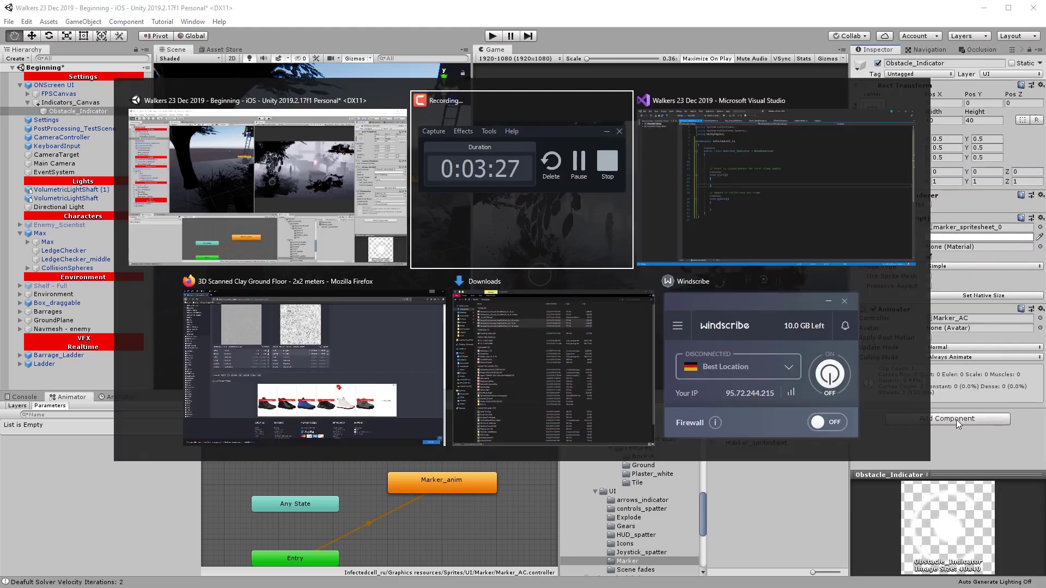
key("alt+Tab")
left_click(955, 419)
type("onscreen")
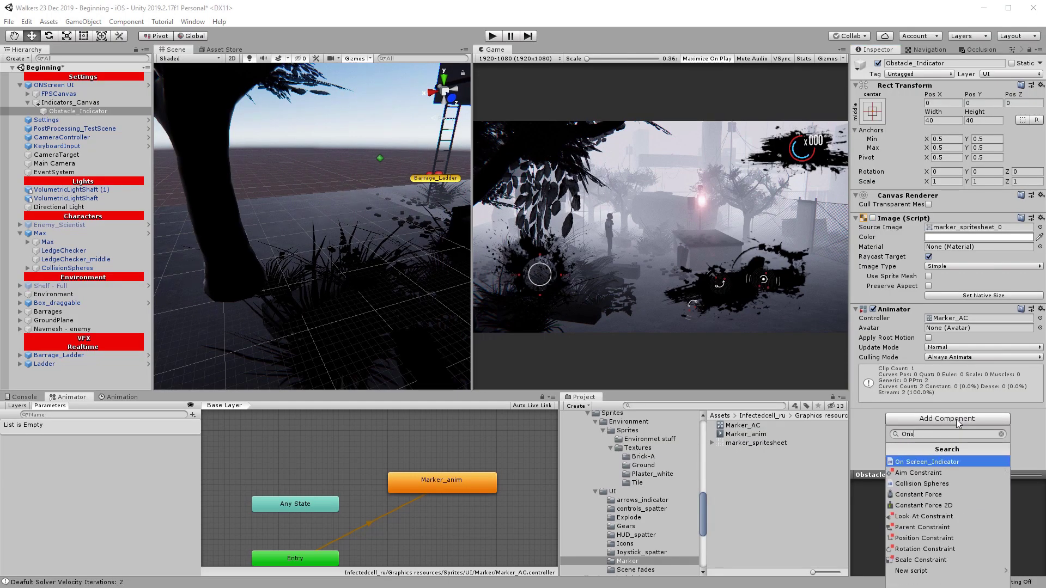
key("Return")
key("alt+Tab")
key("alt+Tab")
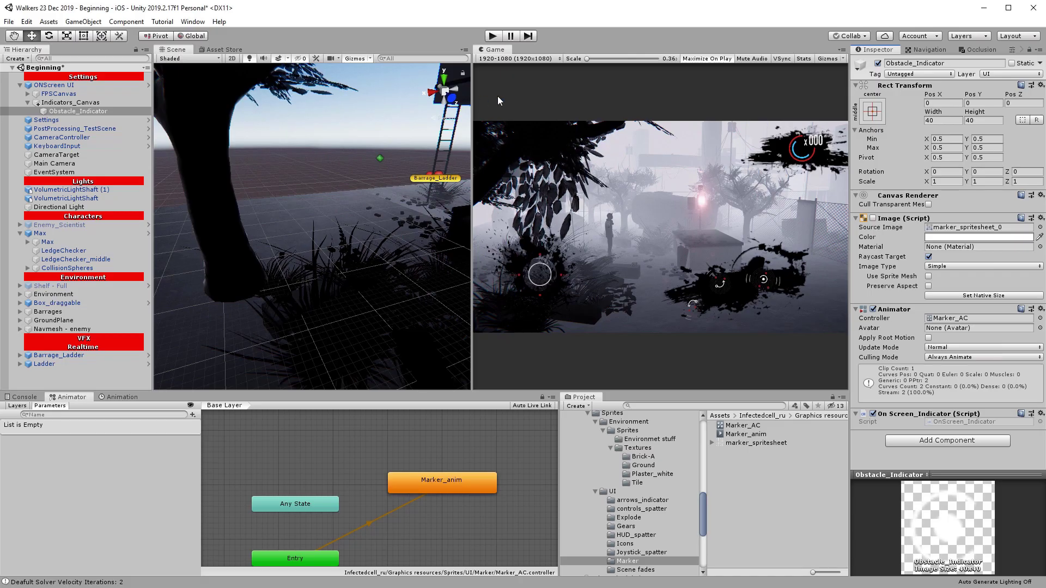
left_click(60, 86)
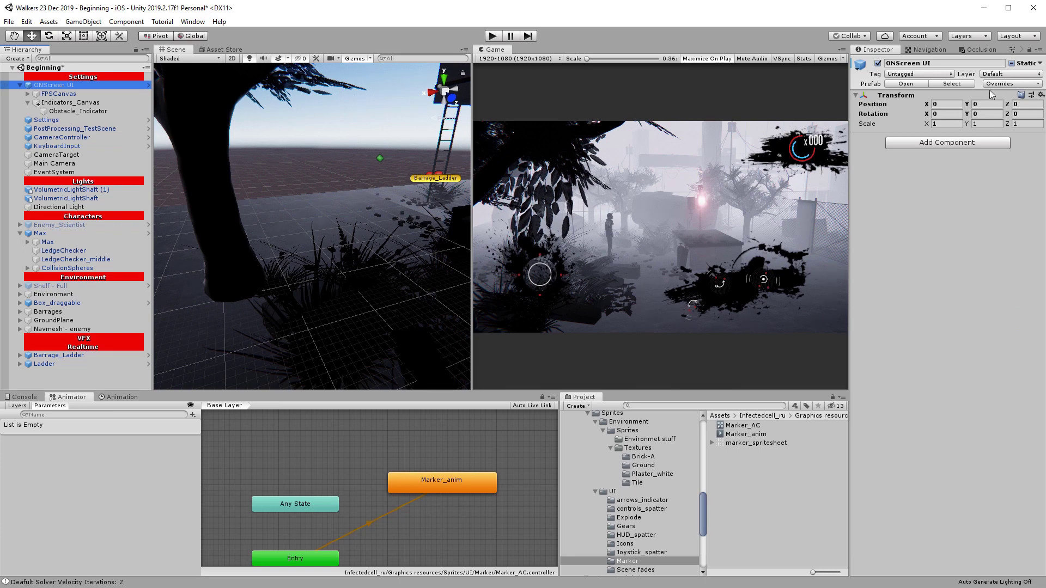
left_click(89, 111)
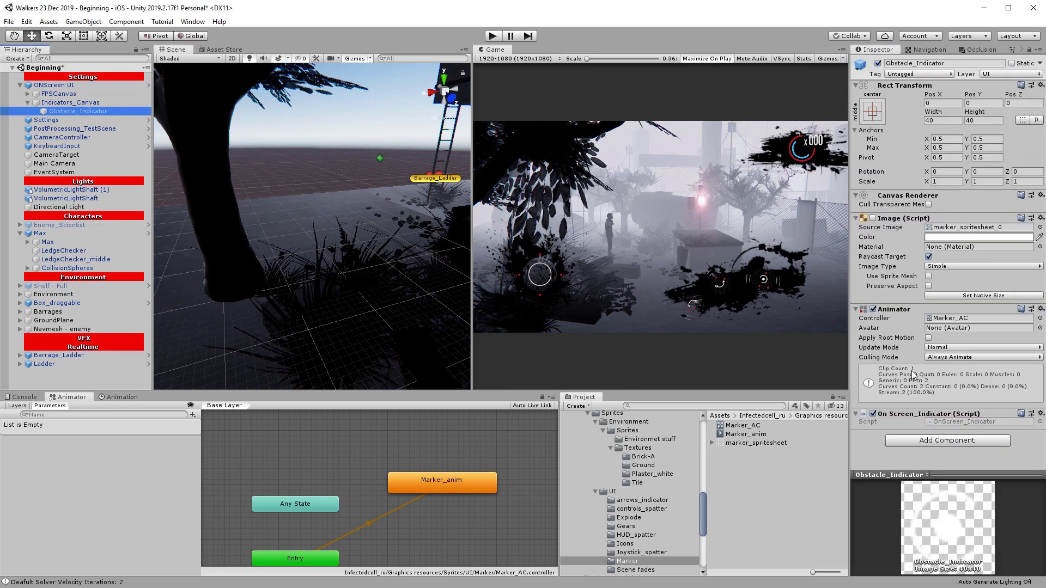
key("alt+Tab")
Declare a [SerializeField] private CharacterControl control field and begin a 'control =' line in Start
left_click(289, 199)
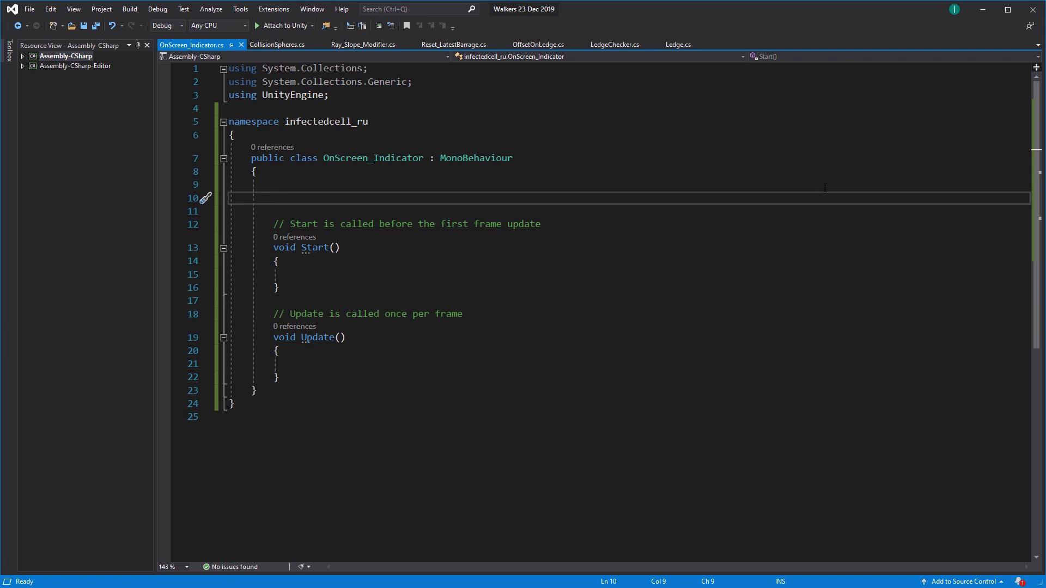
type("[Seri")
key("Tab")
type("] pro")
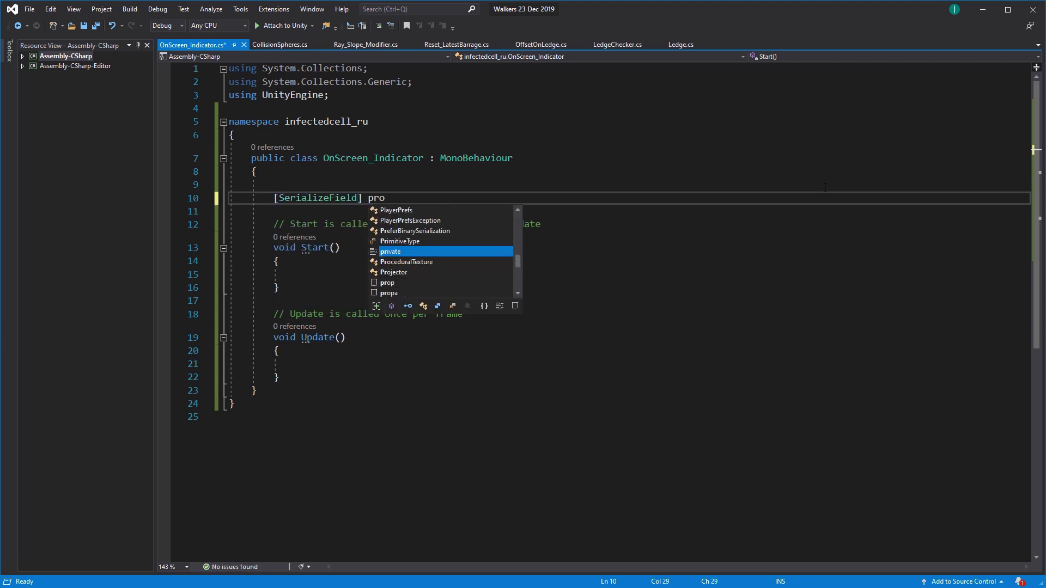
key("BackSpace")
type("ivate Char")
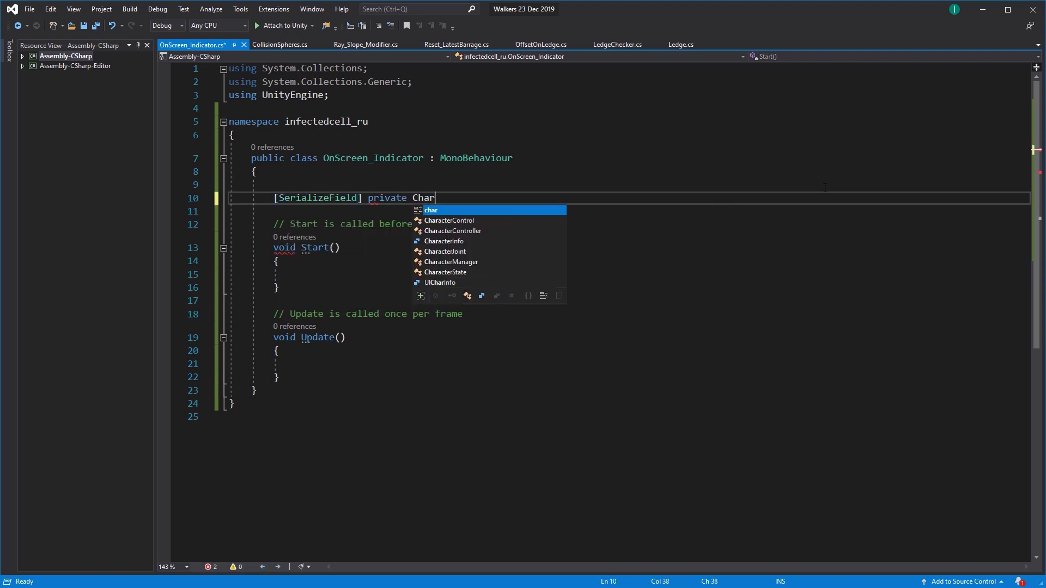
type("acterC")
key("Tab")
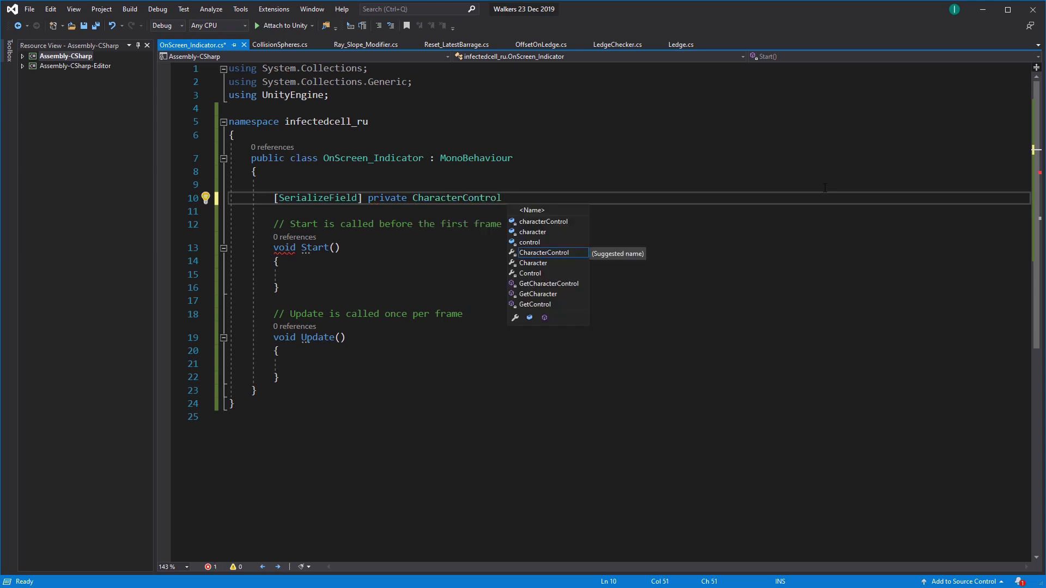
type("Control;")
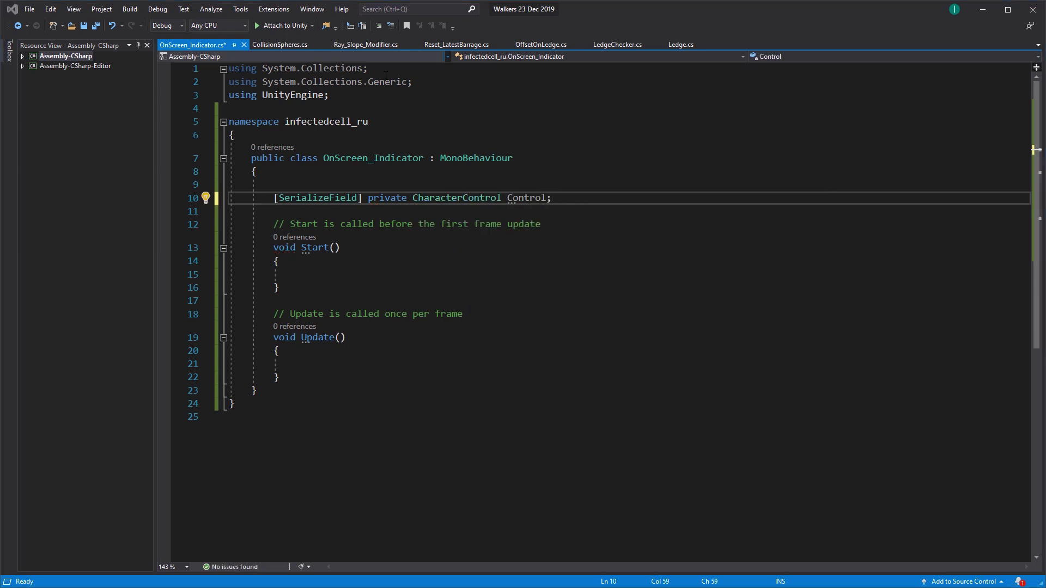
left_click(362, 197)
key("Return")
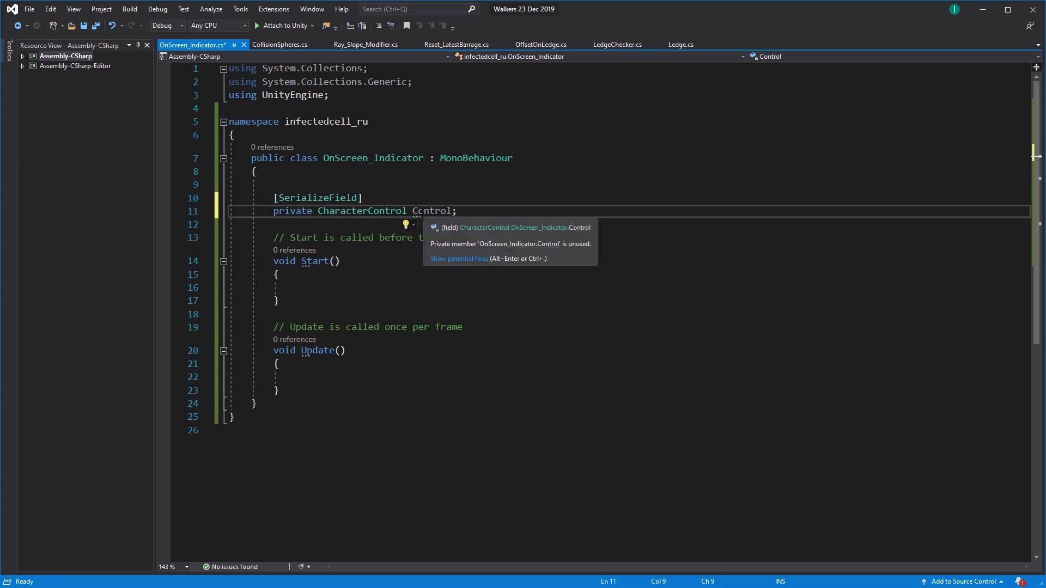
left_click(418, 210)
key("BackSpace")
type("c")
key("Down")
key("Down")
key("Down")
key("End")
key("Return")
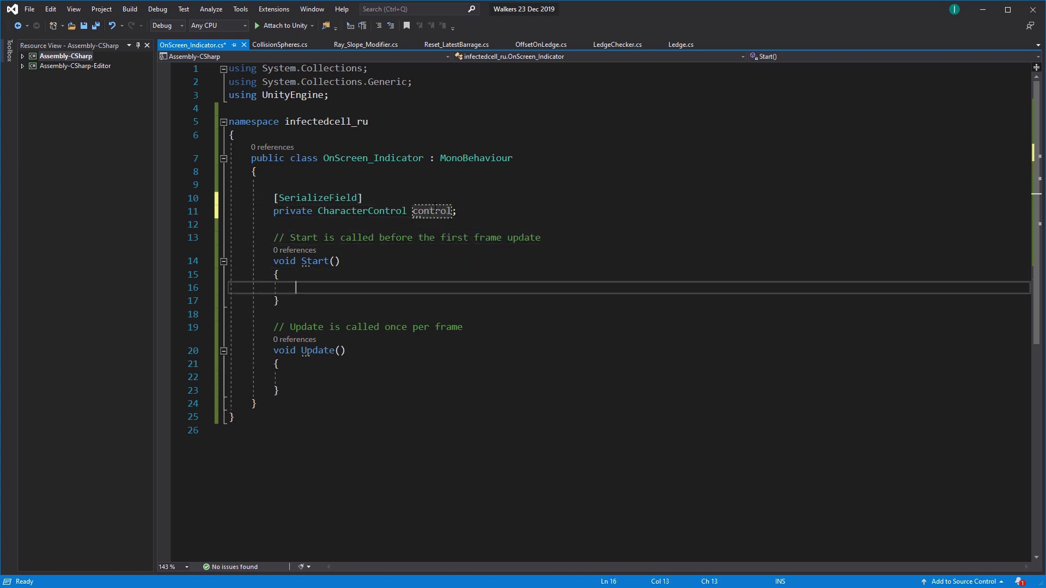
type("control =")
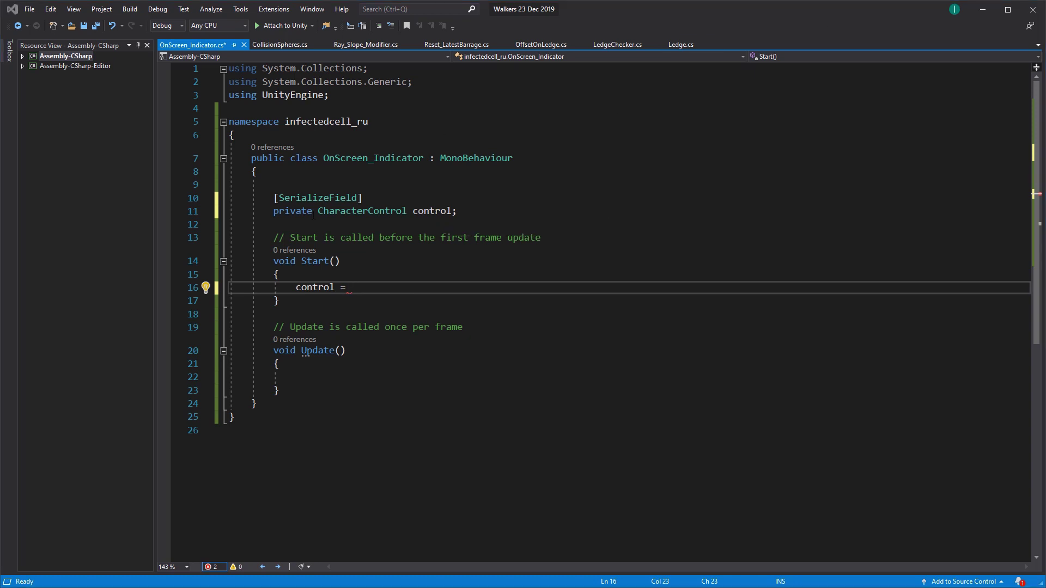
Change the field declaration to 'public GameObject control;' with proper indentation
left_click_drag(312, 210, 278, 198)
type("public")
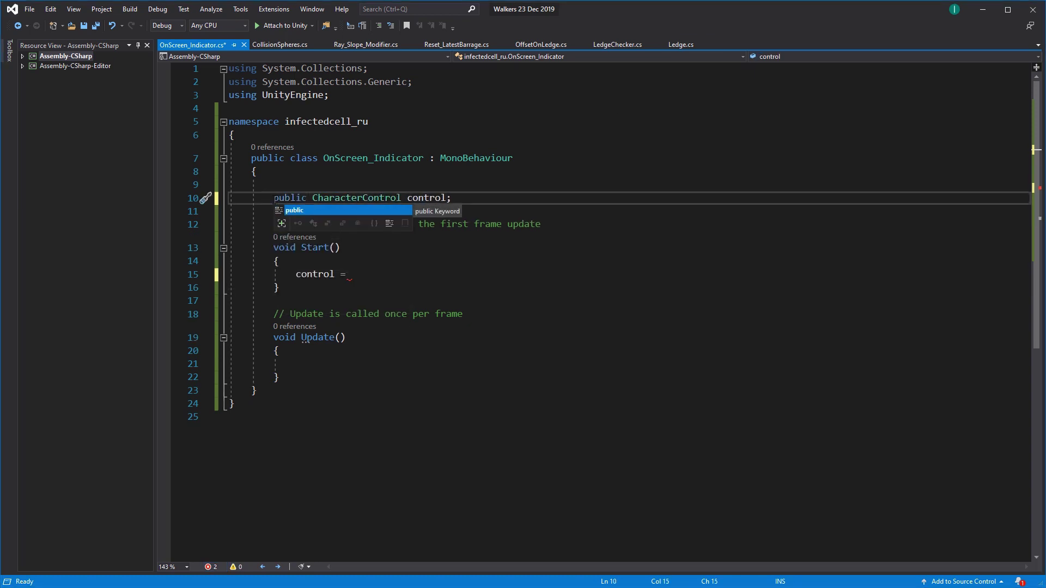
key("Escape")
key("Up")
key("Delete")
key("Up")
key("Down")
key("Home")
key("BackSpace")
key("BackSpace")
key("BackSpace")
key("BackSpace")
key("BackSpace")
key("BackSpace")
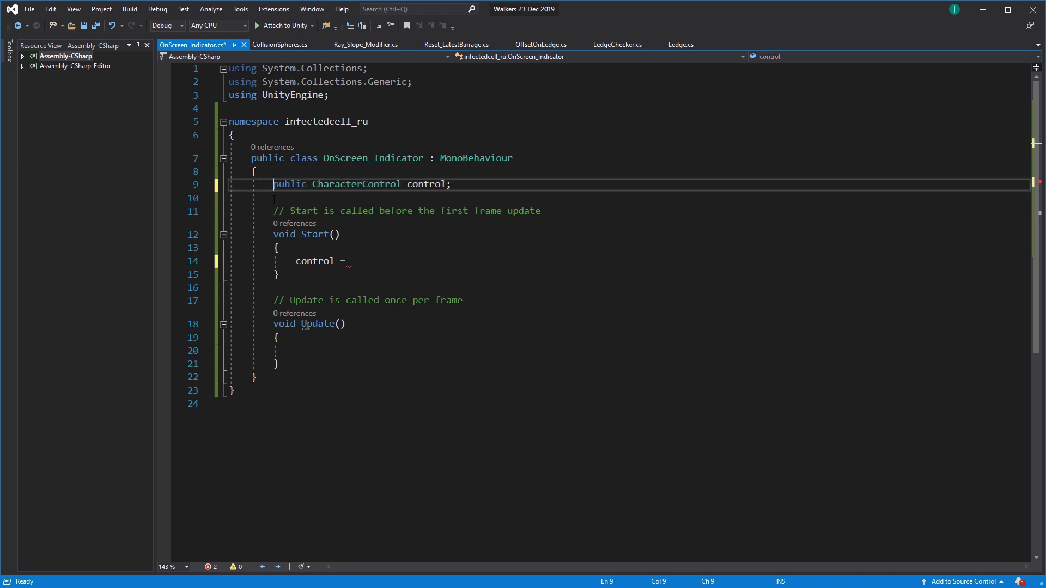
key("ctrl+shift+Right")
key("Delete")
type("GameOb")
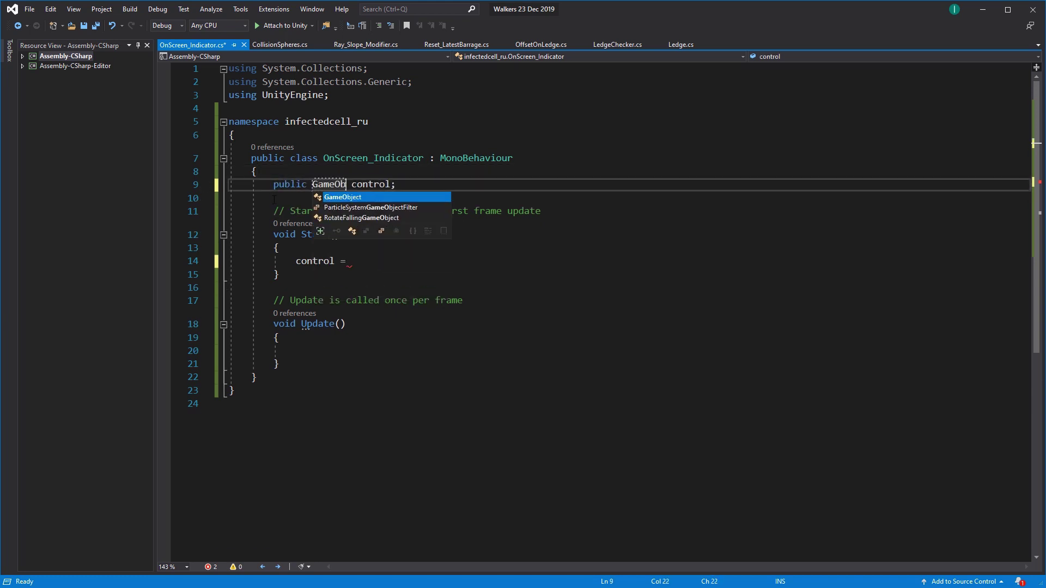
key("Escape")
Delete the unfinished control assignment from Start and add a blank line after the field
key("Down")
key("Down")
key("Down")
key("Down")
key("Down")
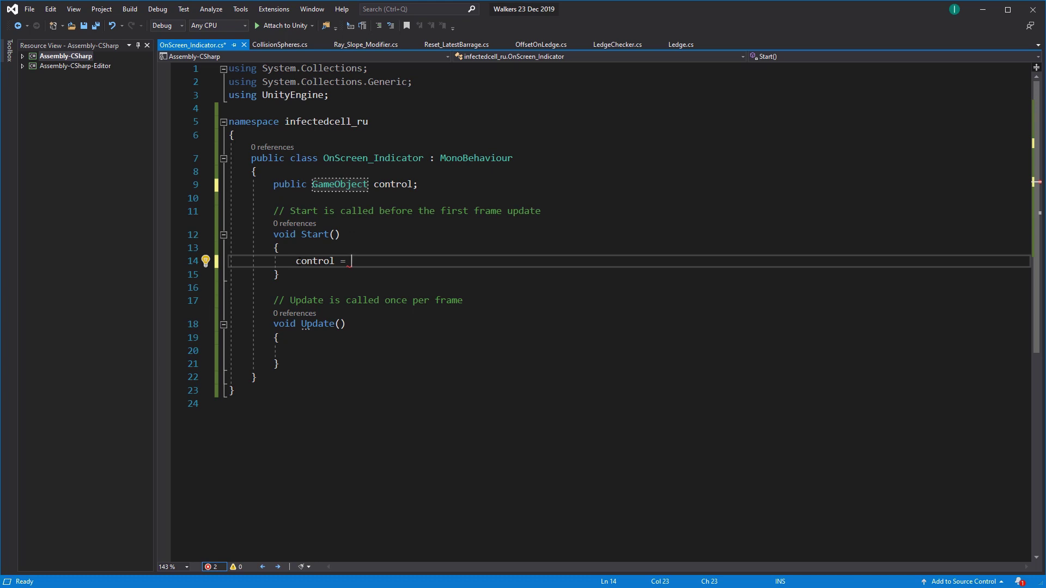
key("shift+Home")
key("BackSpace")
key("Up")
key("Up")
key("Up")
key("Return")
key("Up")
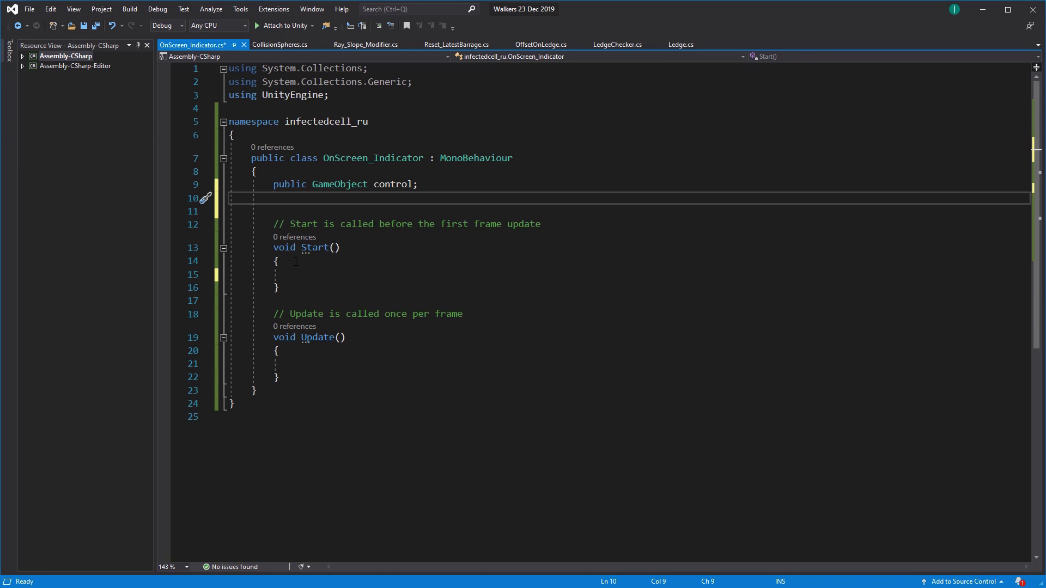
Add a [SerializeField] private Ledge field on a new line
key("Return")
type("[")
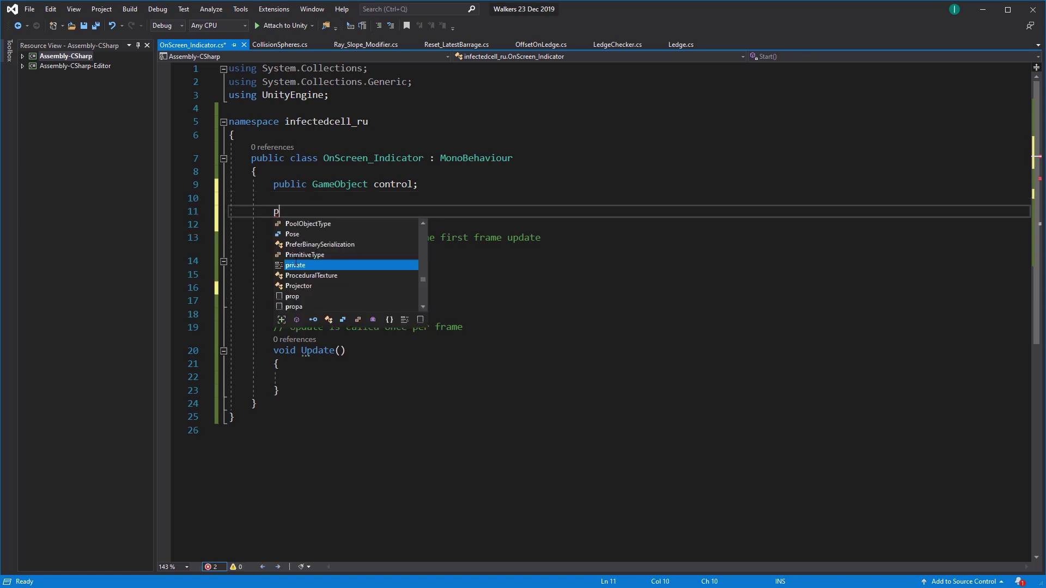
key("Escape")
type("ser]")
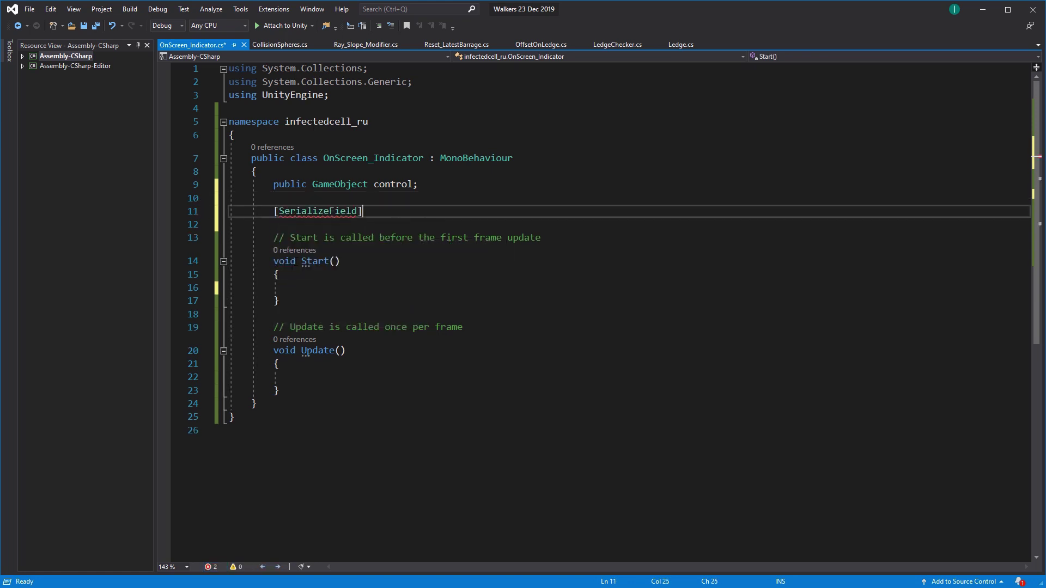
key("Return")
type("priv")
key("Tab")
key("BackSpace")
key("BackSpace")
key("BackSpace")
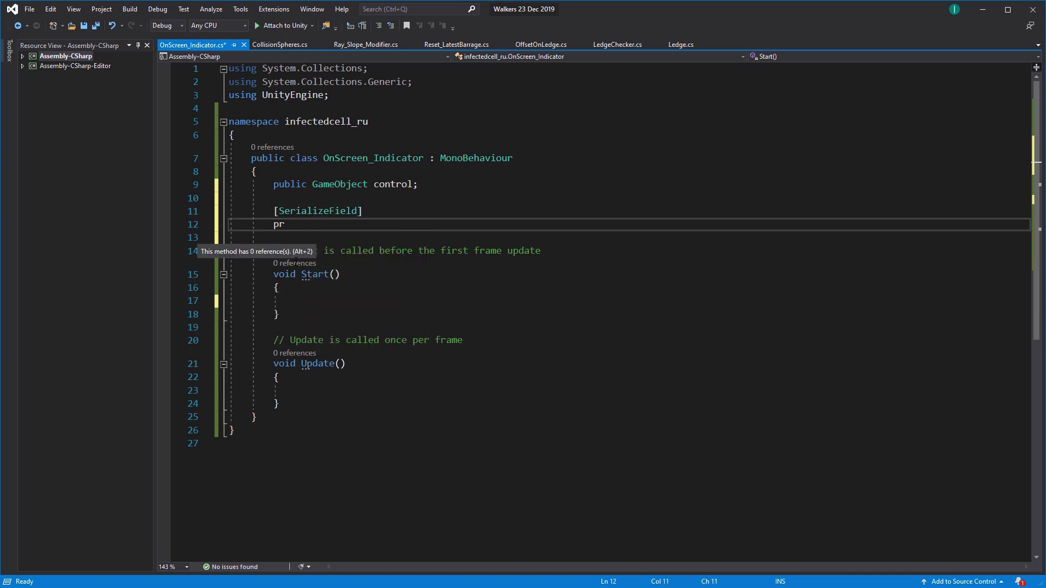
type("ivate Ledge")
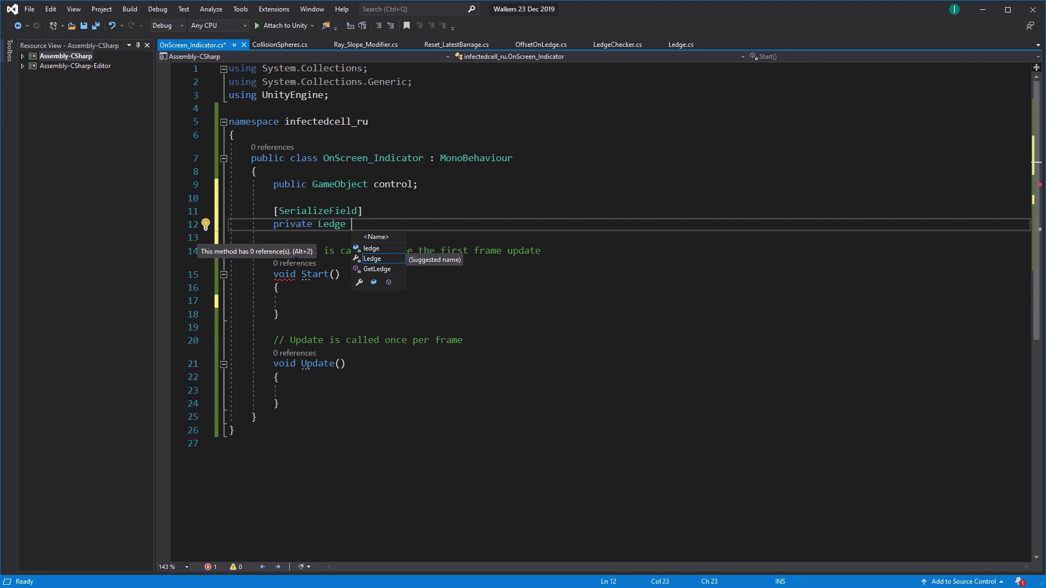
key("Tab")
type(";")
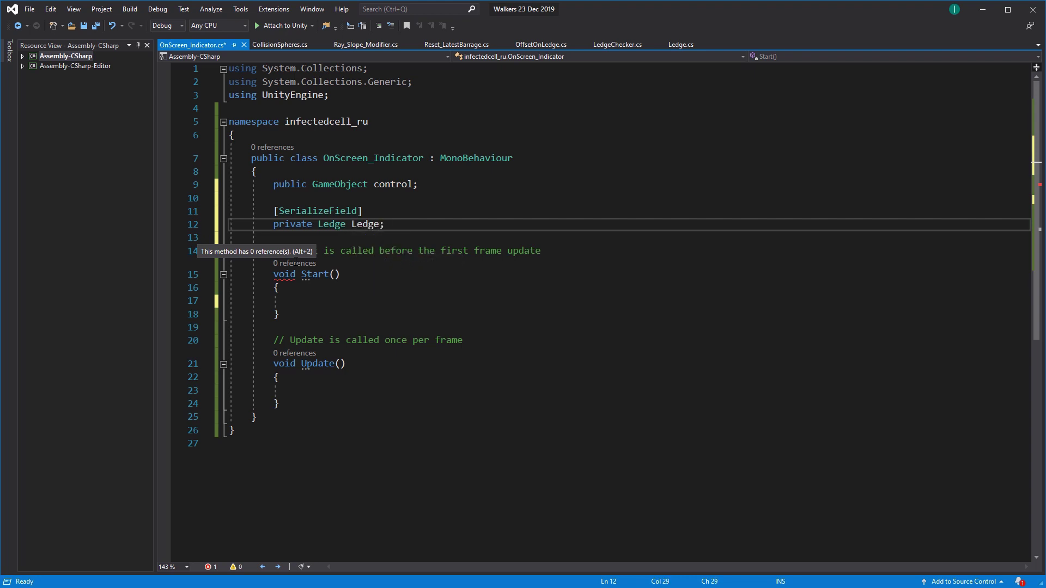
key("Return")
Declare a LedgeMiddle field and correct the typo 'provate' to 'private'
type("provate Le")
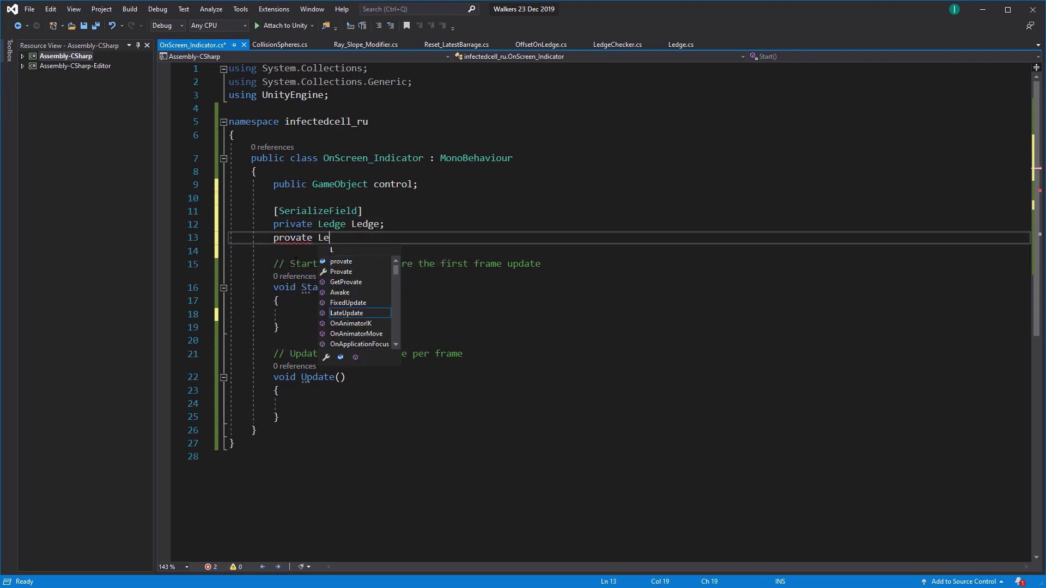
type("dge")
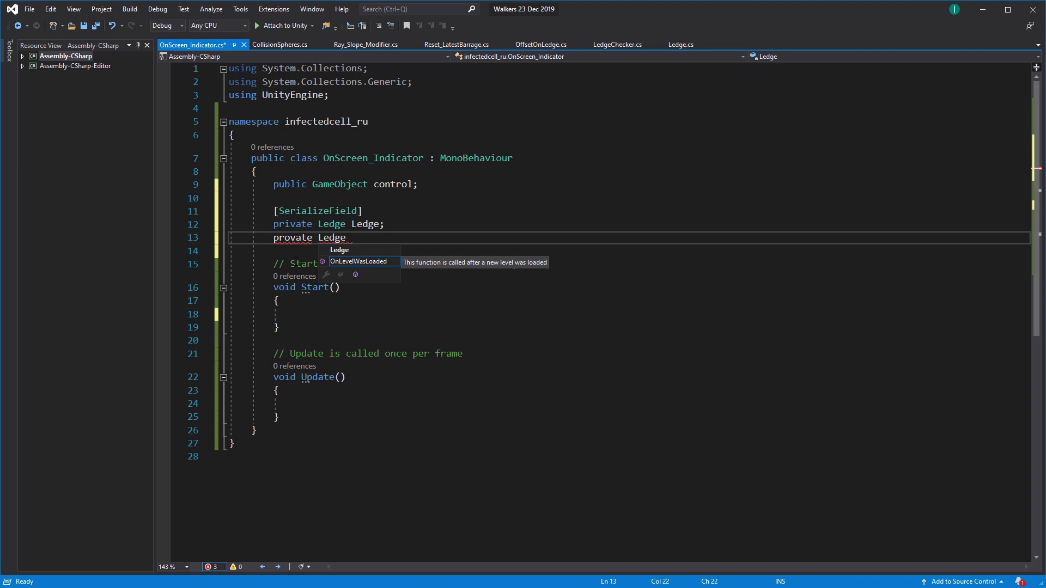
type("Middle LedgeMiddle;")
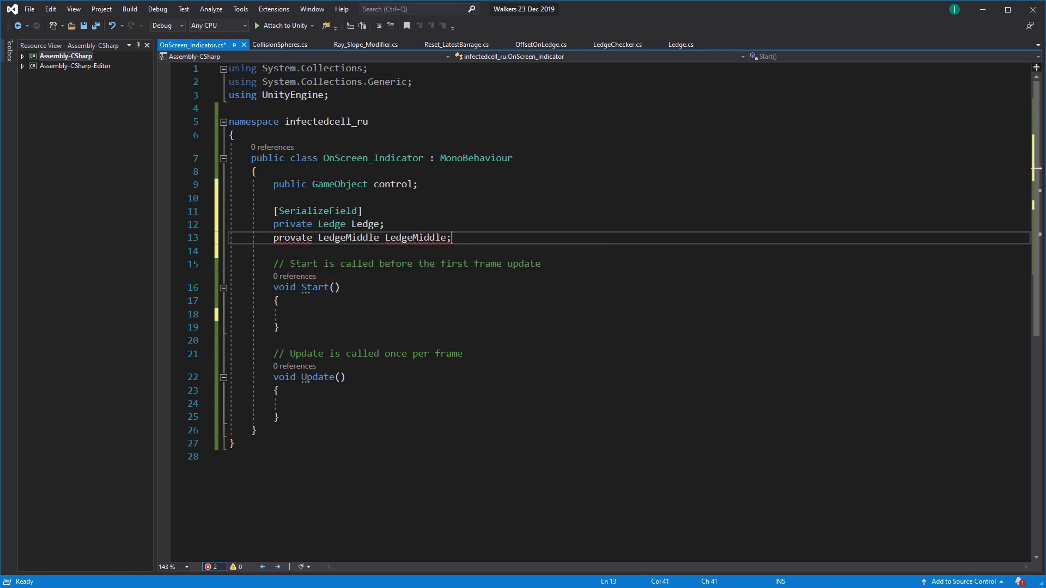
key("Delete")
type("i")
key("Down")
key("Down")
key("Down")
key("Down")
key("Down")
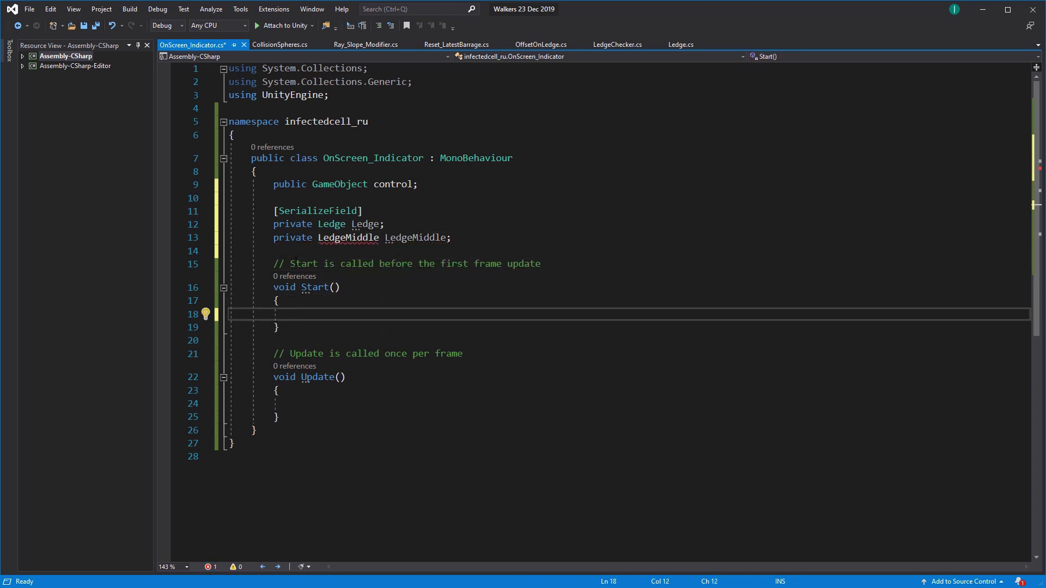
Set the LedgeMiddle field type to LedgeChecker_middle and the Ledge field type to LedgeChecker
double_click(346, 238)
type("Ledge")
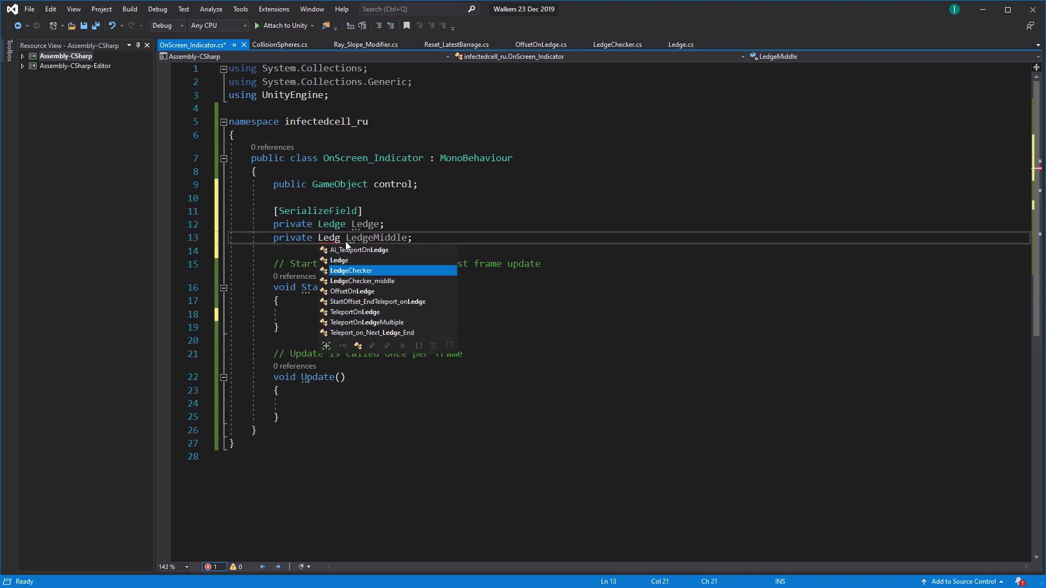
key("Tab")
key("Up")
key("ctrl+Left")
key("ctrl+Left")
key("ctrl+Left")
key("shift+Right")
key("shift+Right")
key("shift+Right")
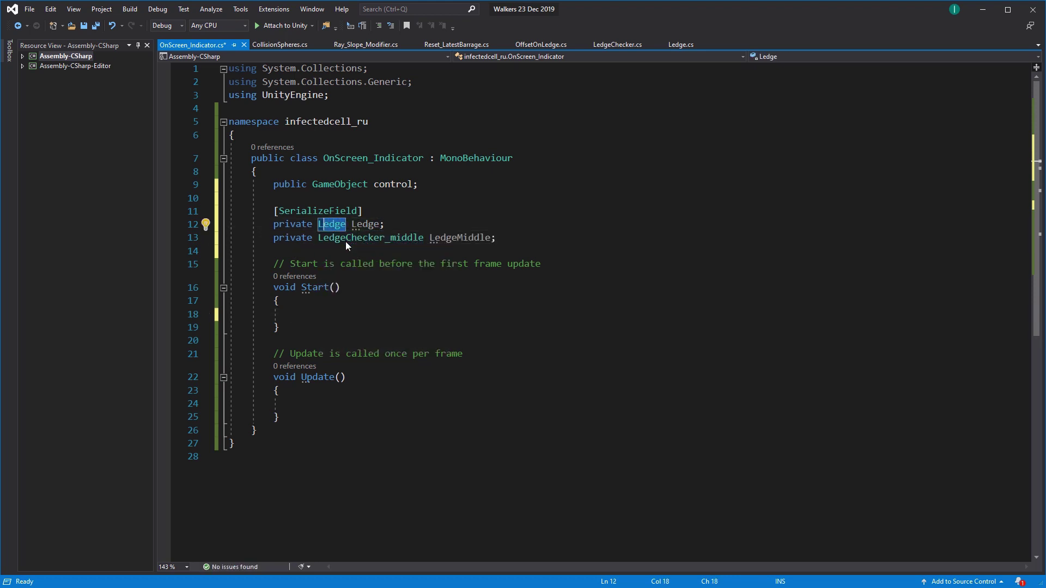
type("Led")
key("Up")
key("Tab")
key("Down")
key("Down")
key("Down")
key("Down")
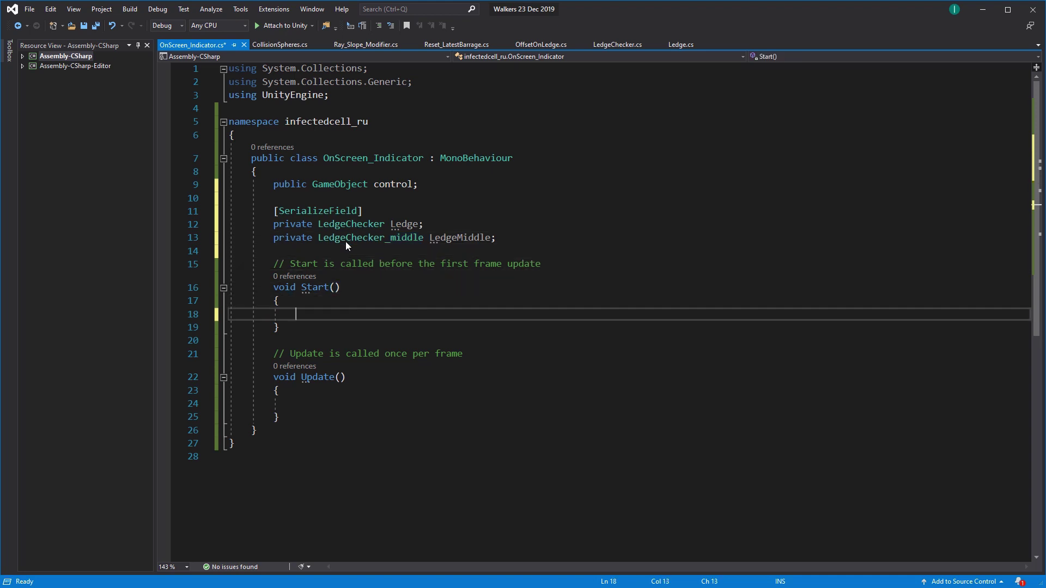
In Start, assign Ledge = control.GetComponentInChildren<LedgeChecker>();
type("Ledge = ")
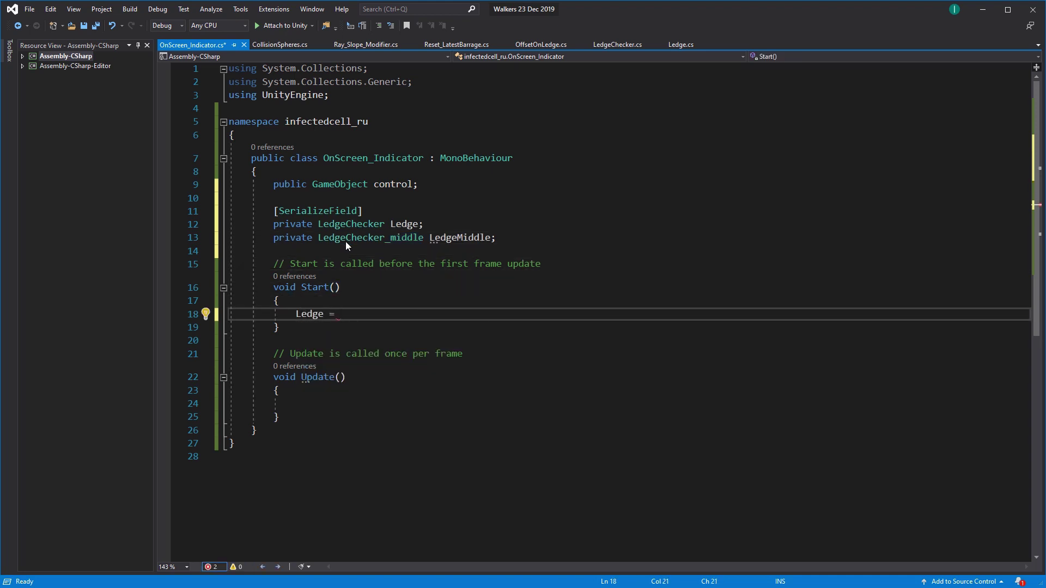
type("control.la")
key("BackSpace")
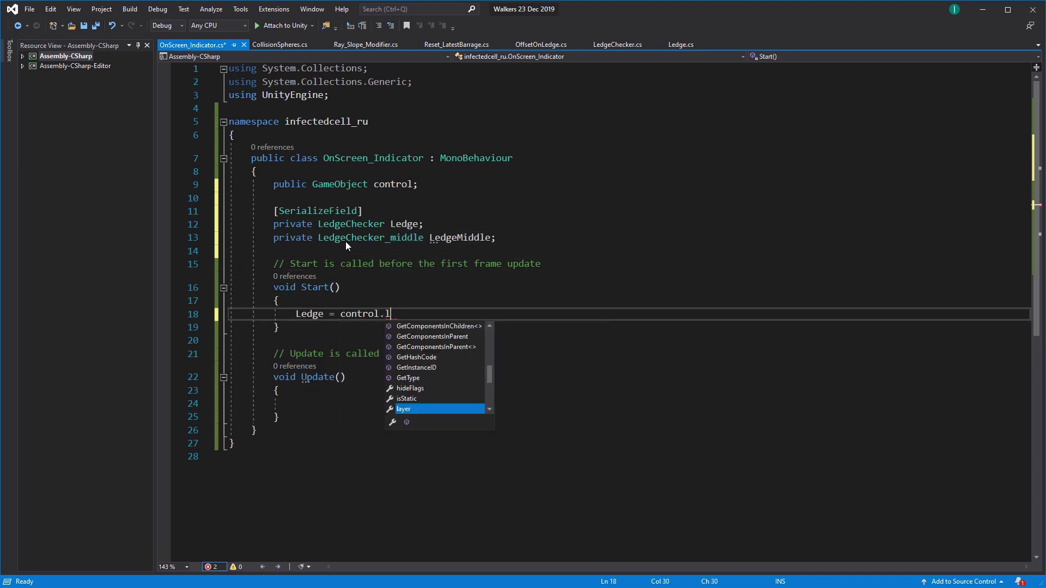
key("BackSpace")
key("BackSpace")
type(".p")
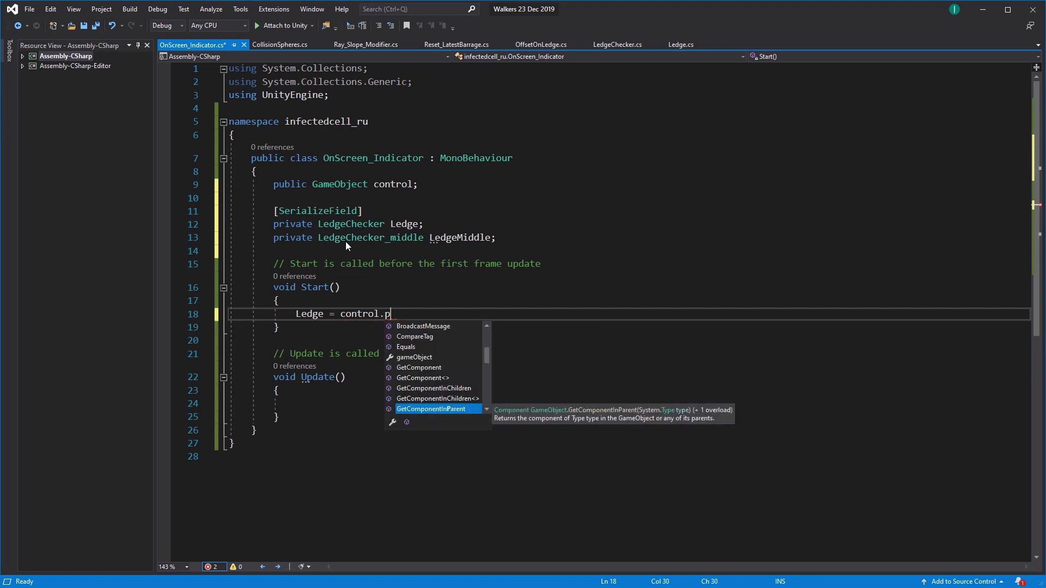
key("BackSpace")
type("GetCompo")
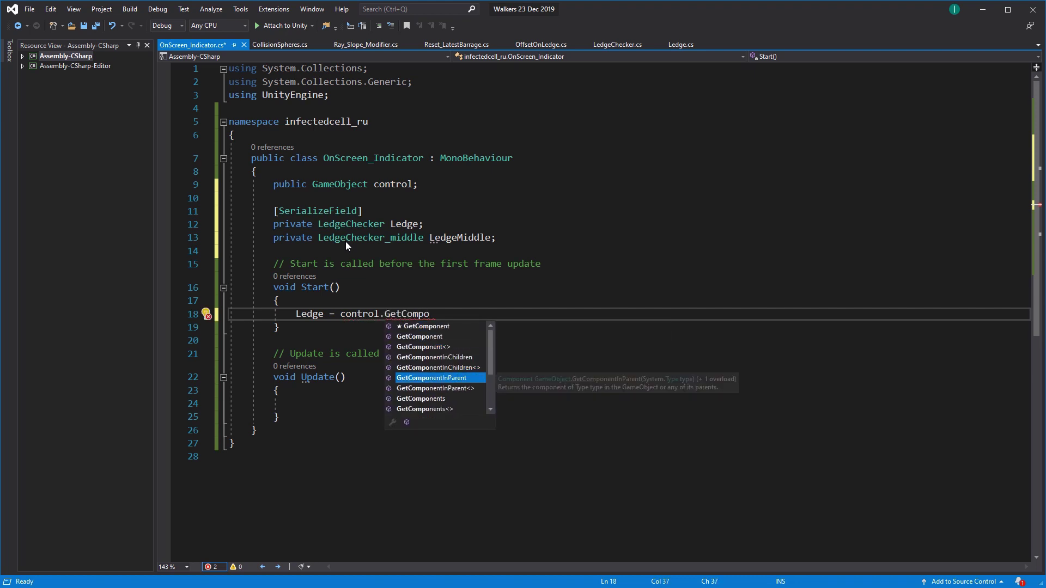
key("Tab")
type("<Le")
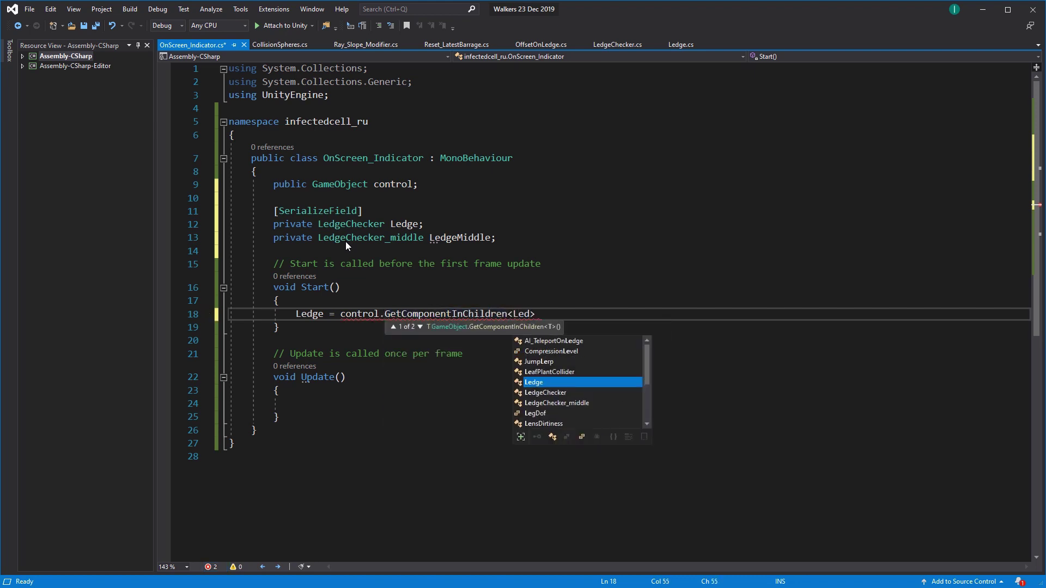
type("dge")
key("Tab")
type("();")
Add LedgeMiddle = control.GetComponentInChildren<LedgeChecker_middle>(); on the next line
key("Return")
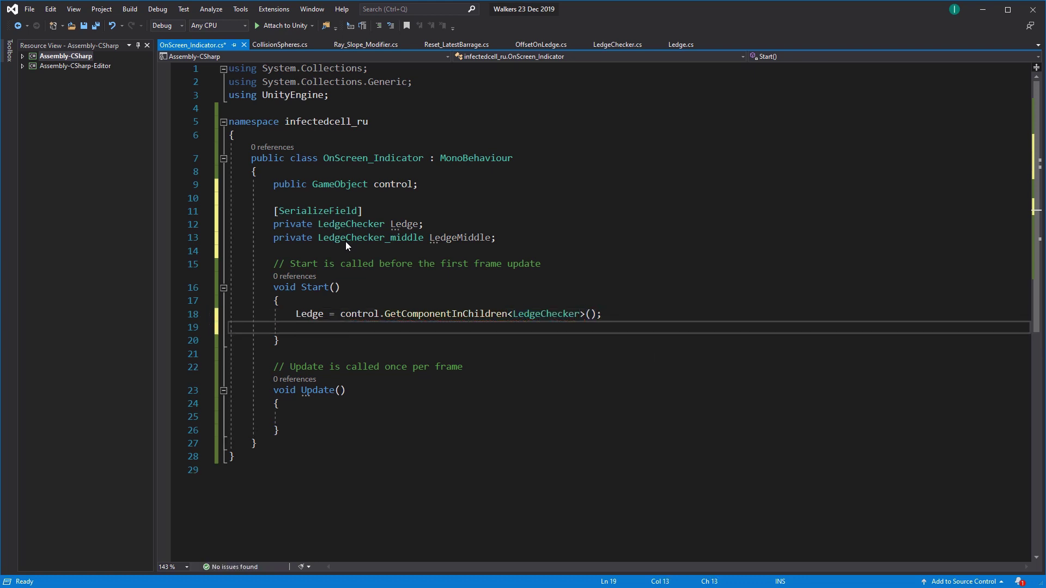
type("LedgeMiddle")
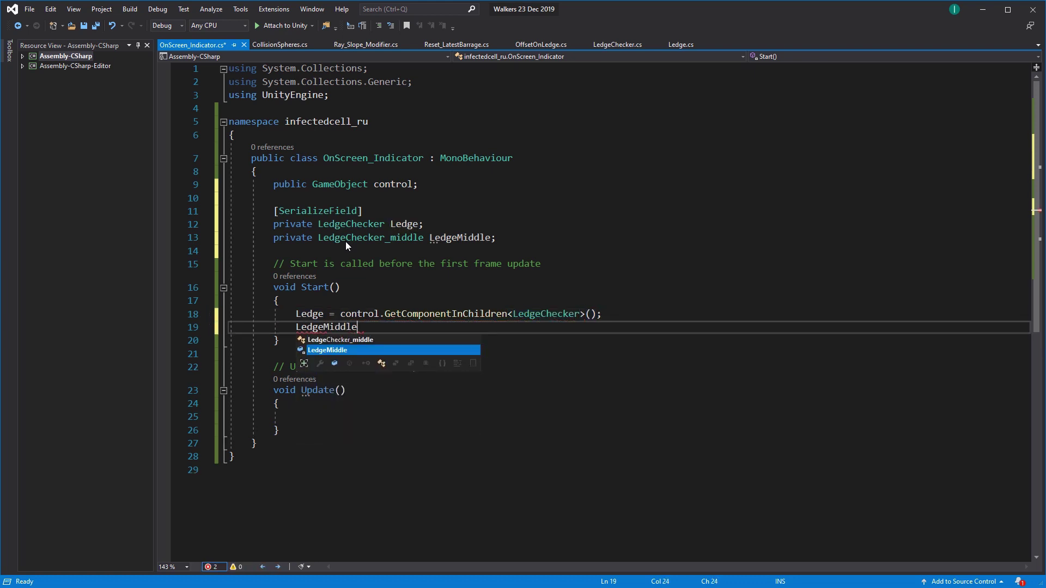
type(" = co")
key("Tab")
type(".GetCom")
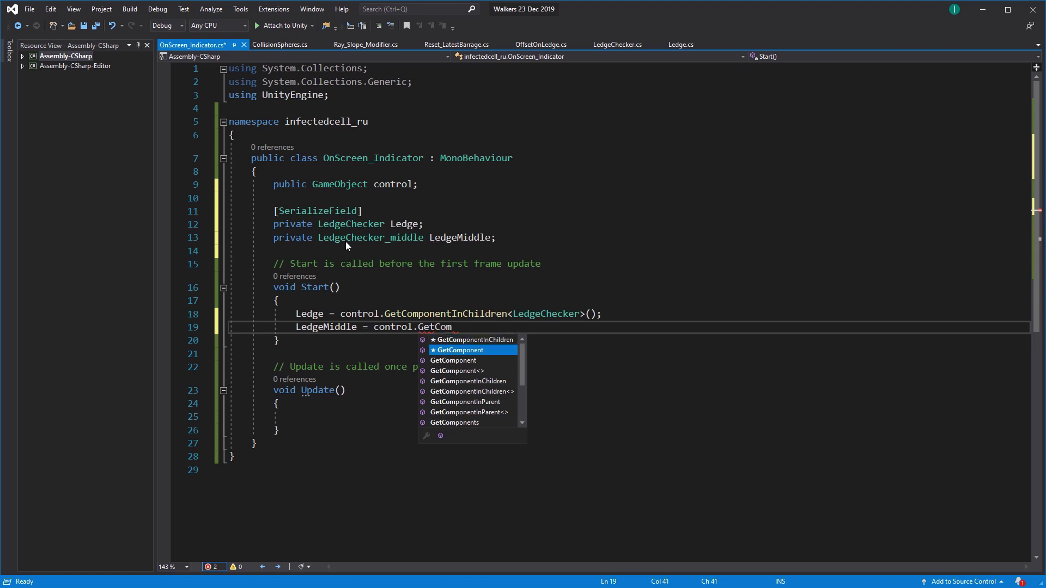
key("Tab")
type("<Ledge")
key("Tab")
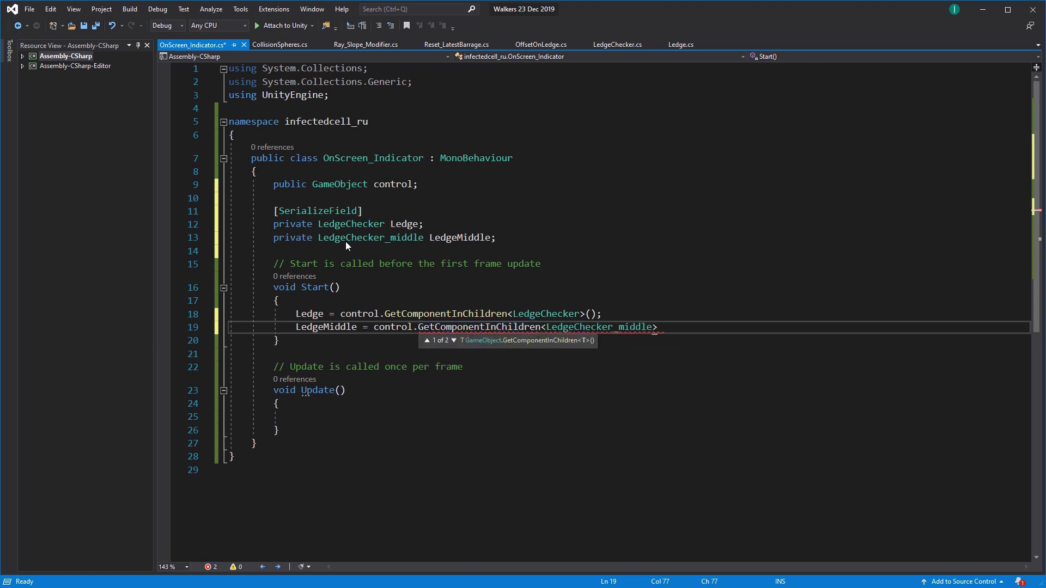
type(">();")
Save the OnScreen_Indicator script with Ctrl+S
key("Down")
key("Down")
key("Down")
key("Down")
key("Up")
key("Up")
key("Up")
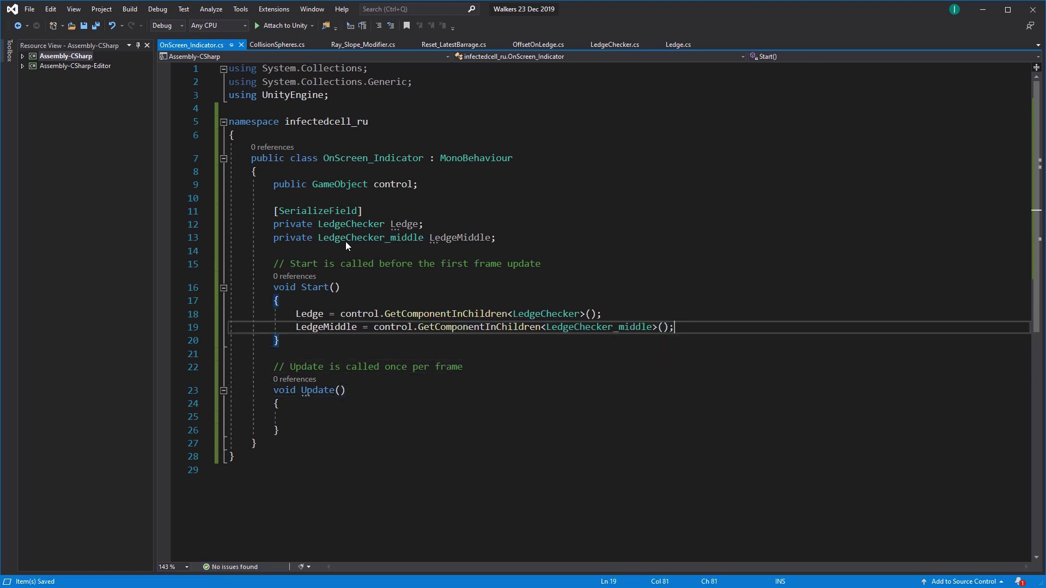
key("Up")
key("Up")
key("Up")
key("ctrl+s")
key("Up")
key("Up")
key("Up")
key("Up")
key("Down")
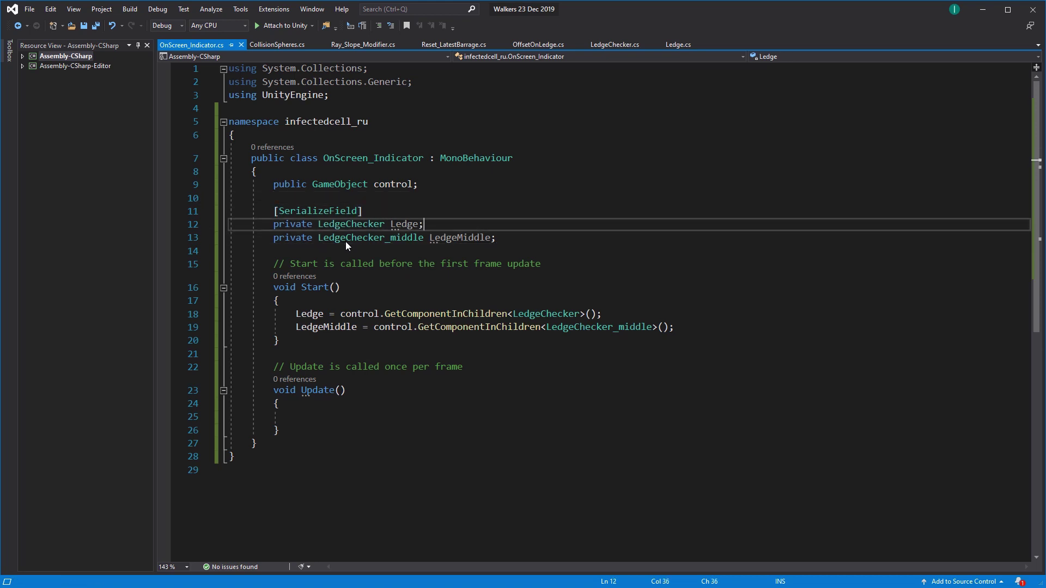
key("Up")
key("Up")
key("Up")
Add a [Header("Character")] attribute above the control field
key("Return")
type("[Header(")
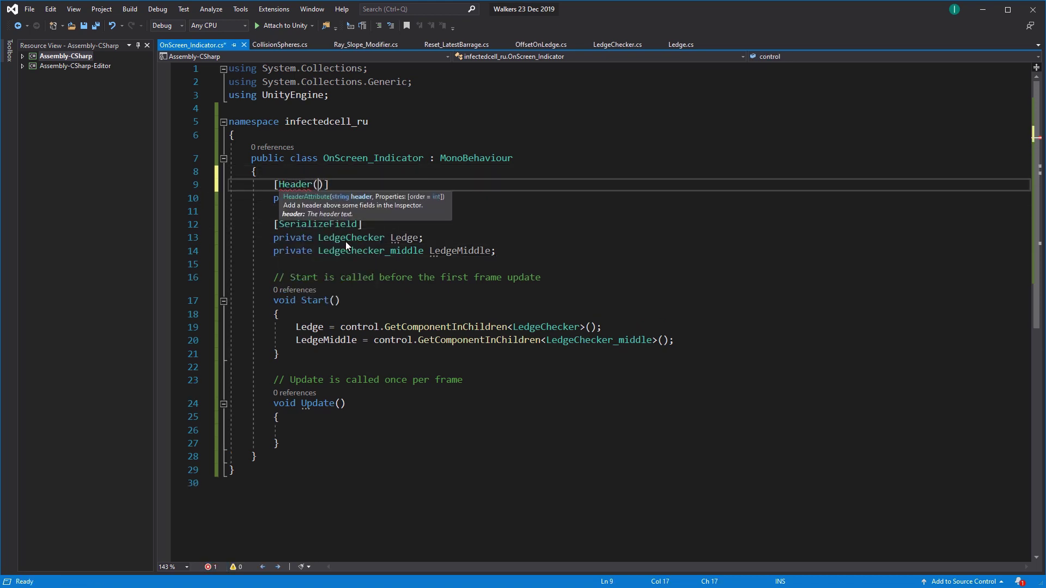
type("\"Character")
key("Down")
key("Down")
key("Down")
key("Down")
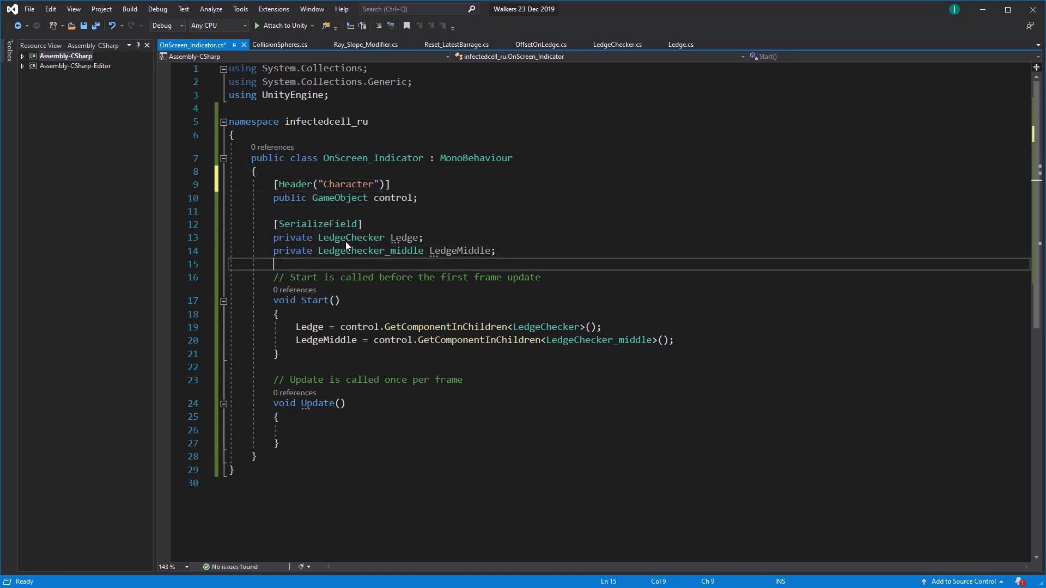
key("Up")
key("Up")
key("Down")
Serialize LedgeMiddle and put [Space(10)] and [Header("Ledges")] above the ledge fields
key("End")
key("Return")
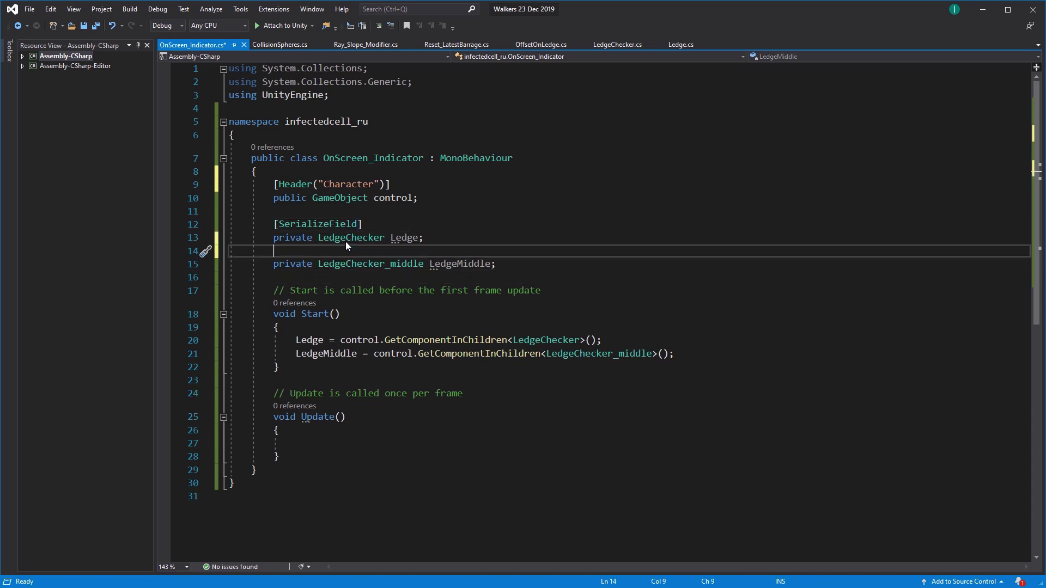
type("[Seri")
key("Tab")
key("Up")
key("Up")
key("Up")
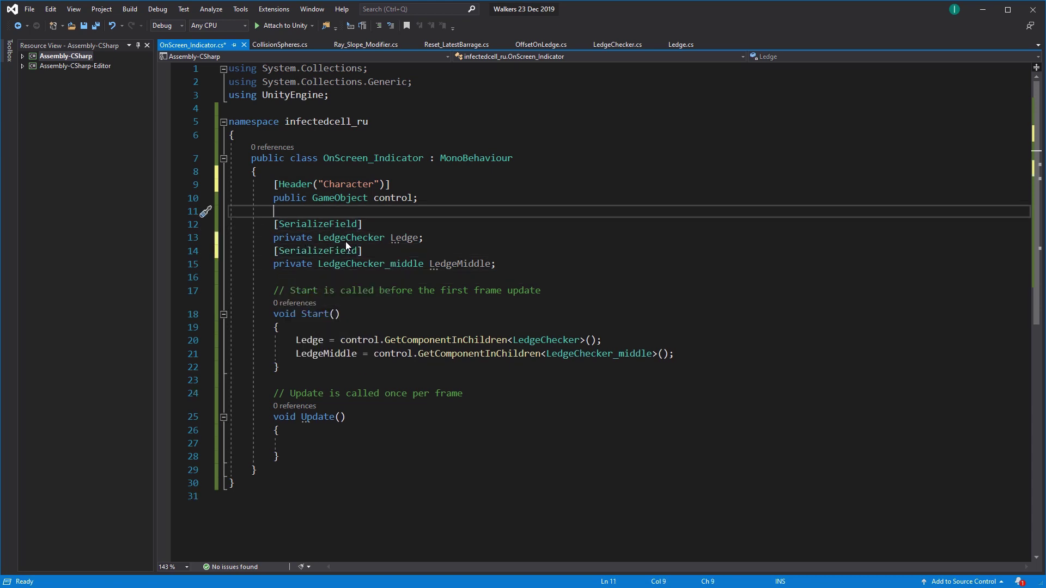
type("[Space(10")
key("End")
key("Return")
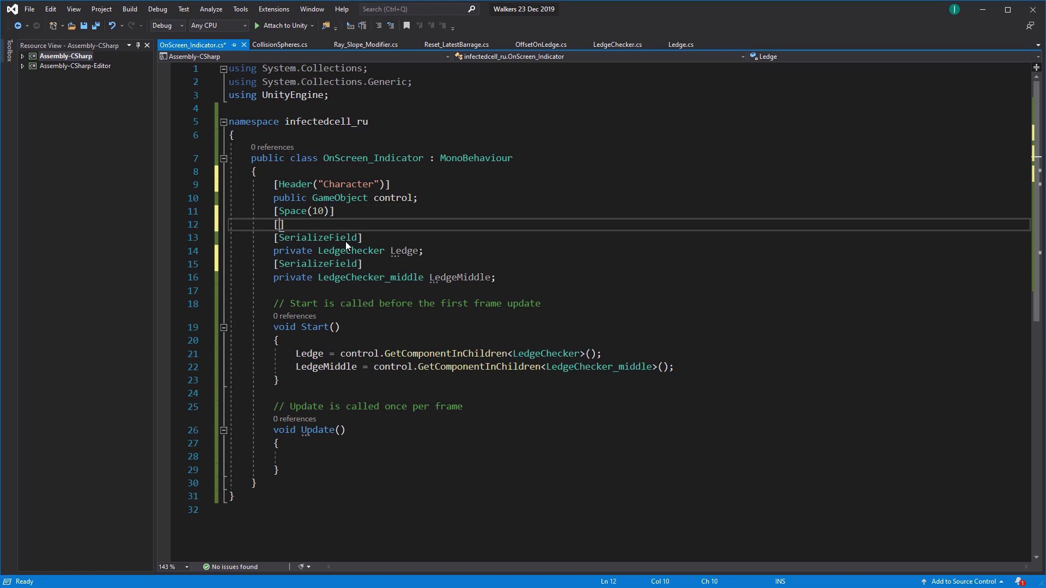
type("[Header(\"Ledge")
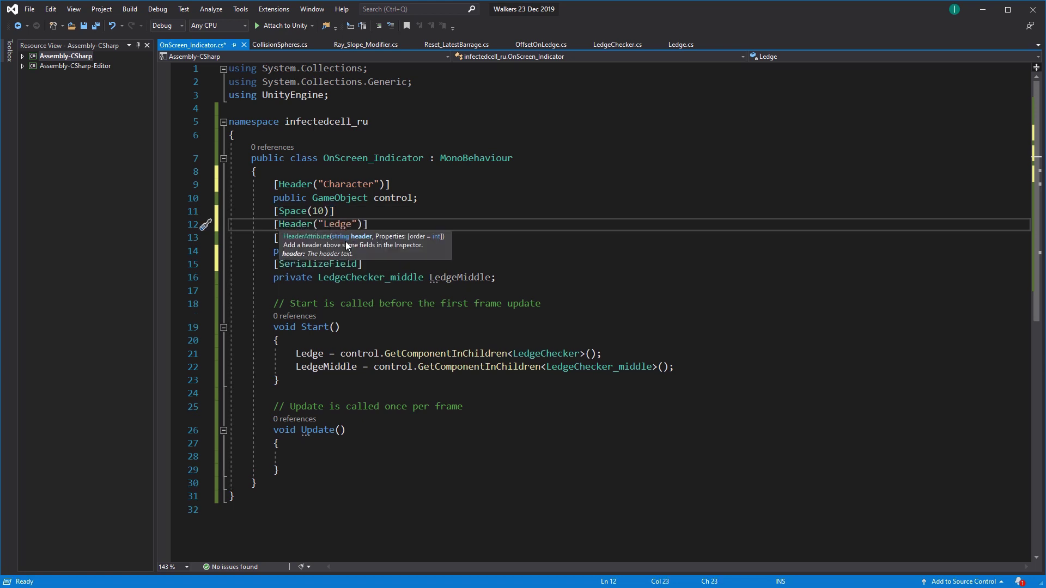
type("s")
key("End")
Add [Space(5)], a [Header("YOffset")] and a public float YOffset field, then save
key("Up")
key("Up")
key("End")
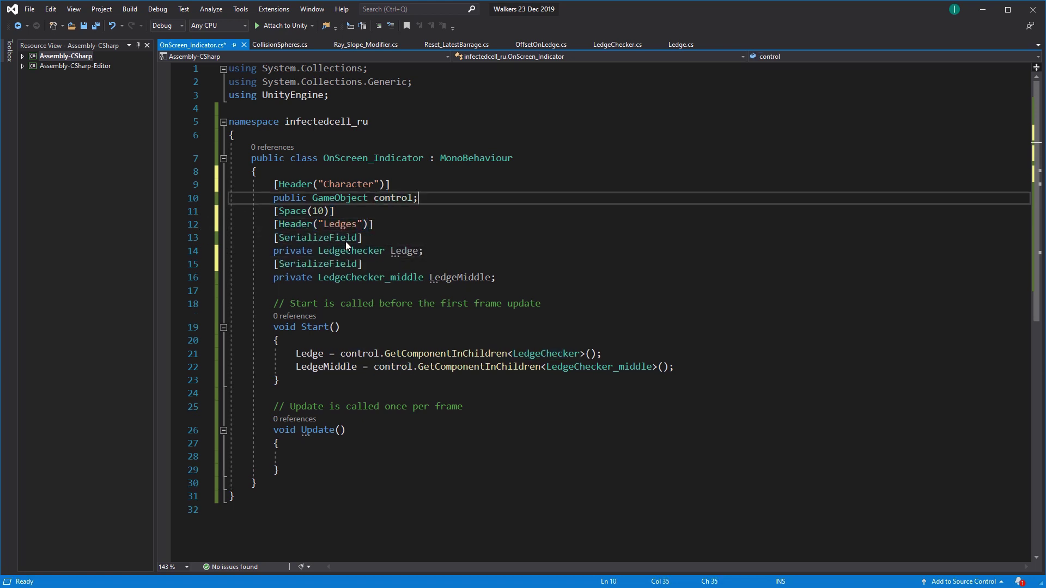
key("Return")
key("Down")
key("Down")
key("Down")
key("Return")
type("[He")
key("BackSpace")
key("BackSpace")
type("S")
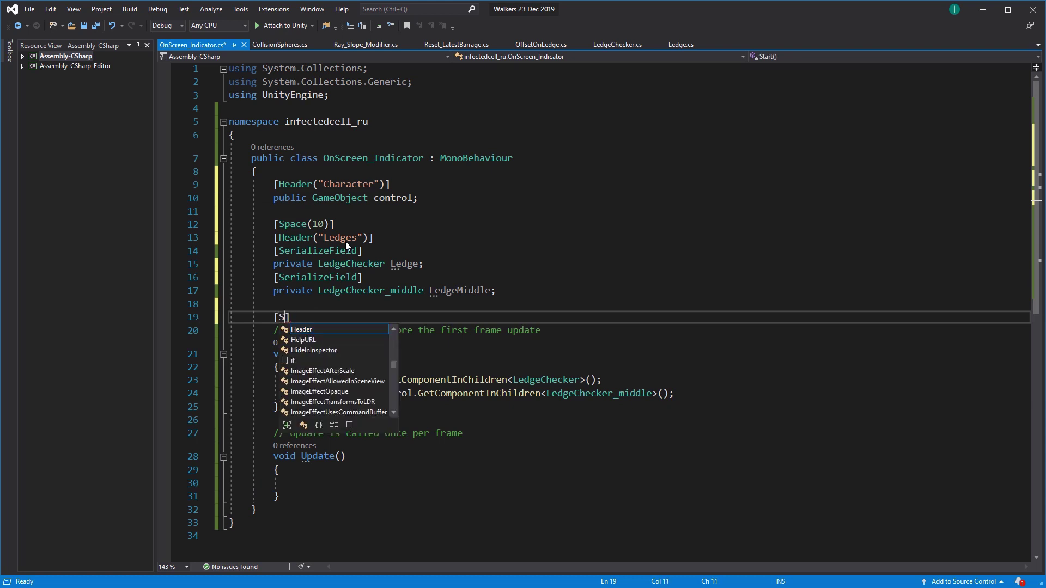
type("pace(5")
type("[")
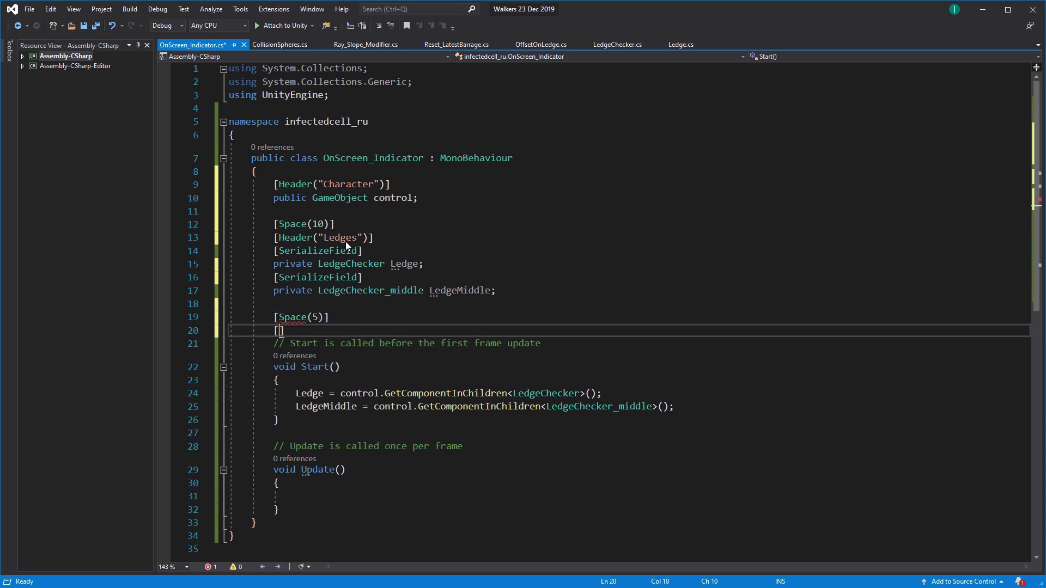
type("Header(\"")
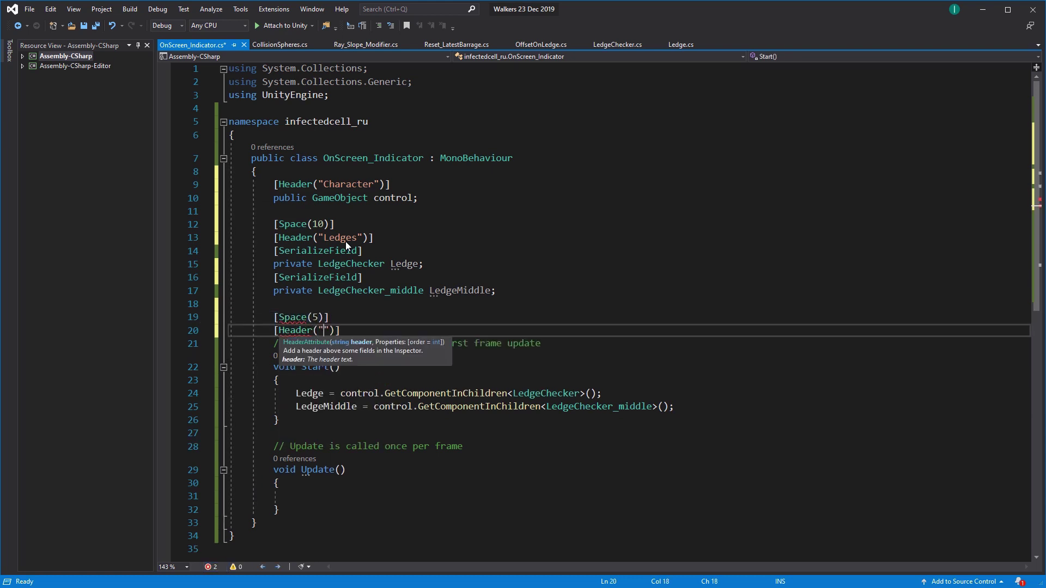
type("Y")
type("Offset\")")
key("Return")
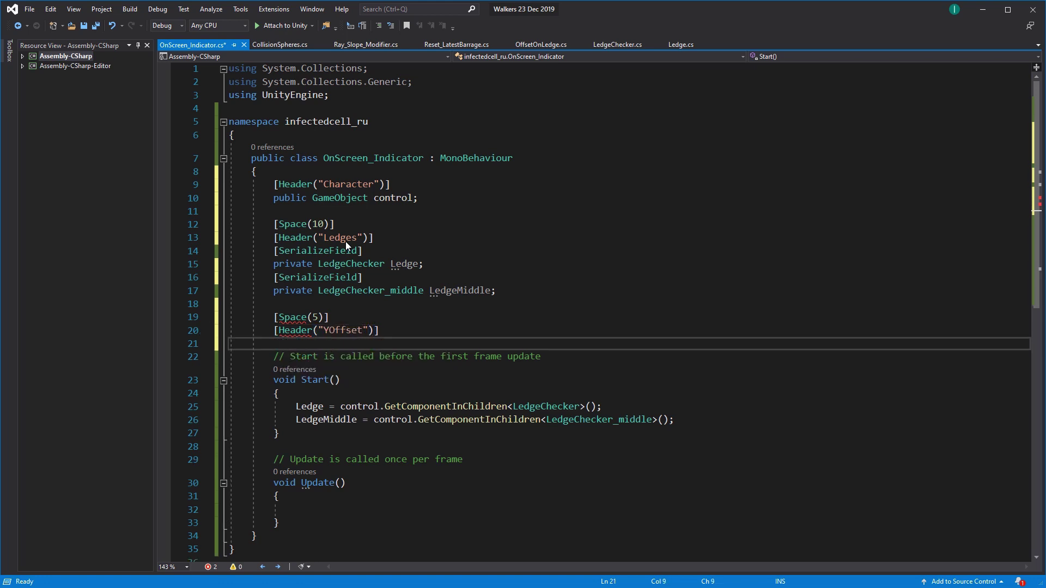
type("public floa")
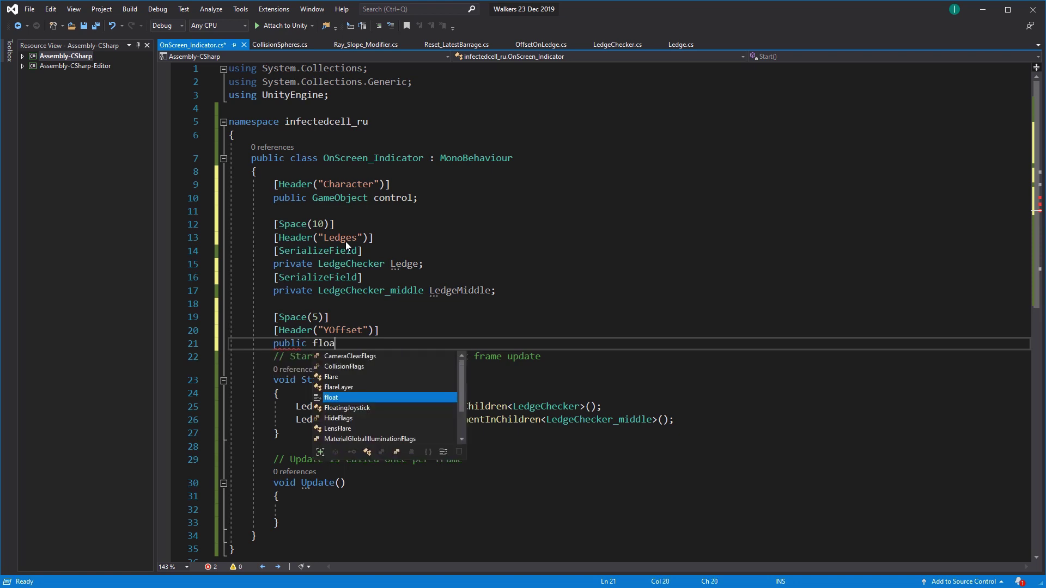
type("t YOff")
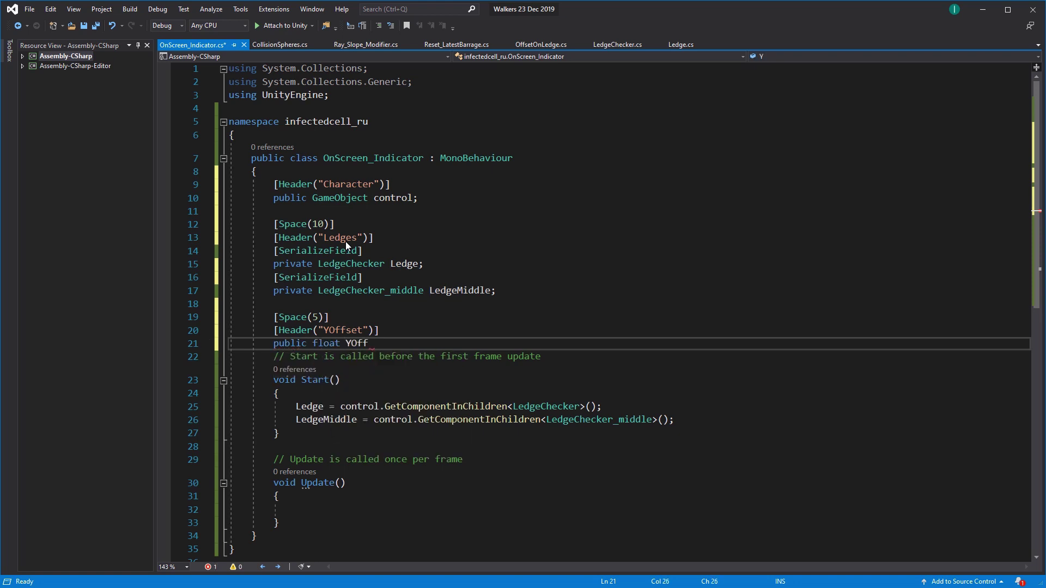
type("set;")
key("ctrl+s")
In Unity's Inspector, assign Max as the indicator's Control and set Y Offset to 0.5
key("alt+Tab")
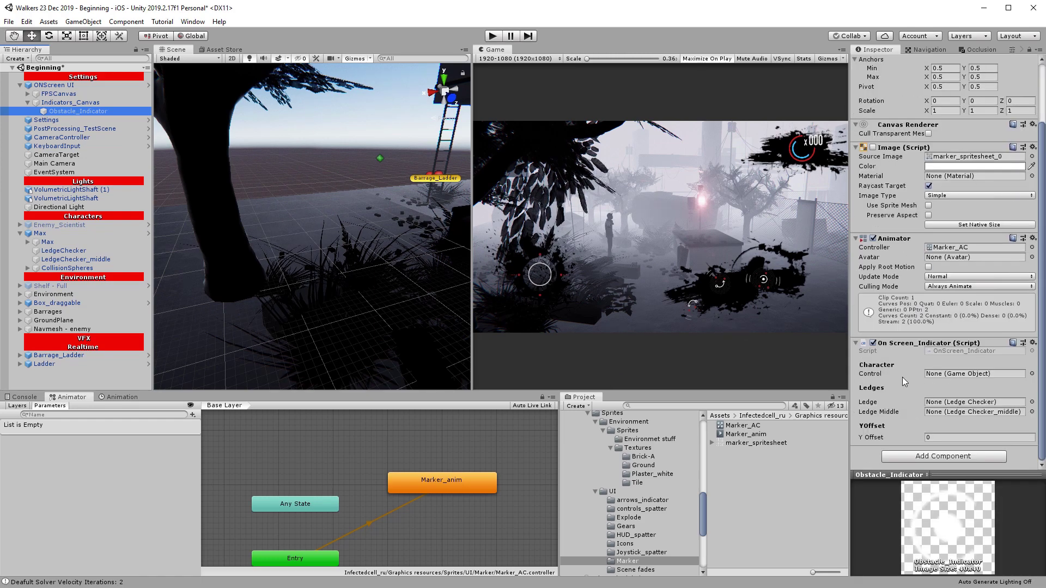
left_click_drag(902, 376, 923, 321)
left_click_drag(936, 370, 940, 374)
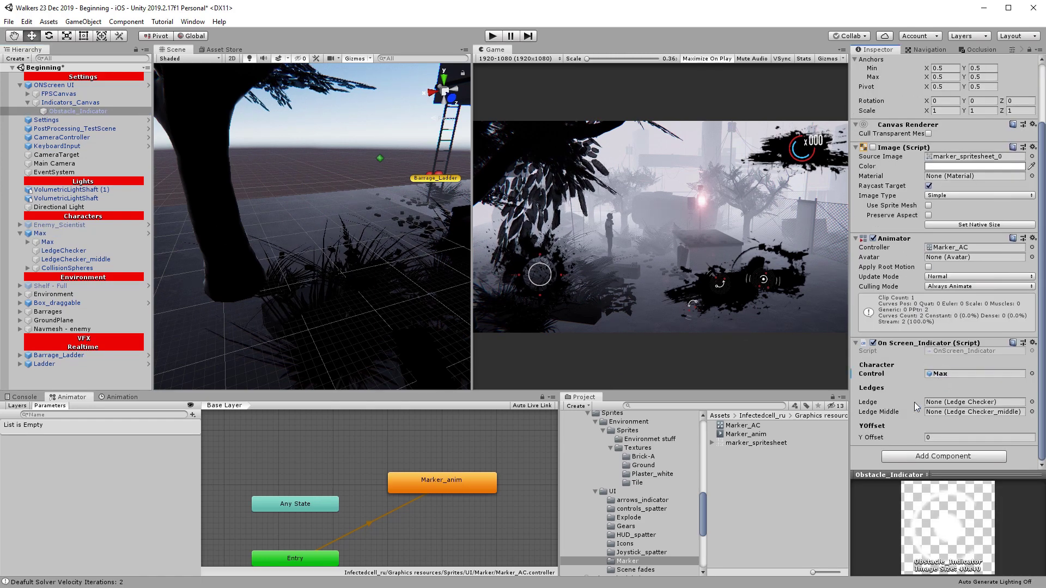
left_click(934, 437)
type(".5")
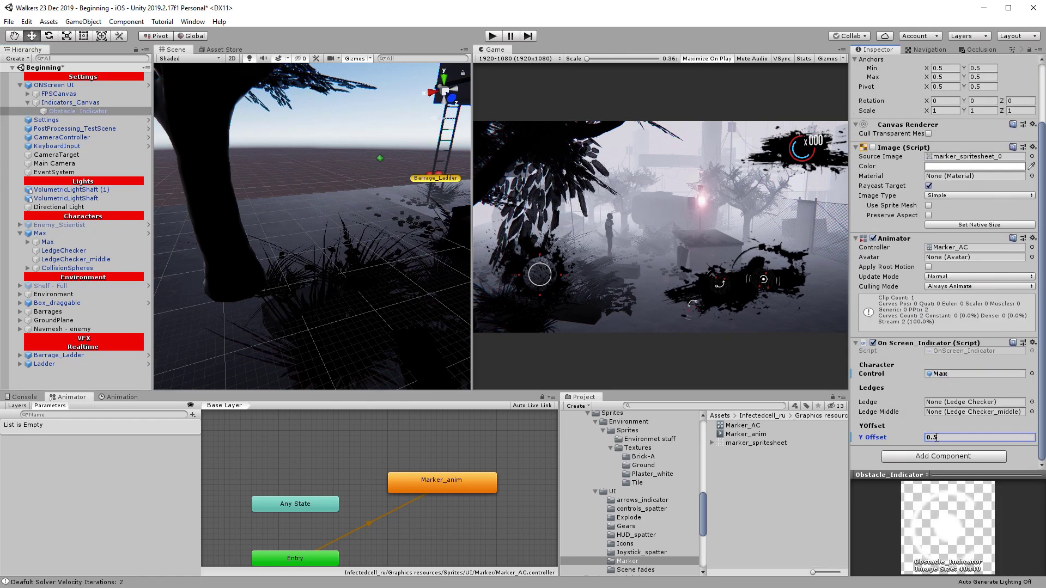
key("alt+Tab")
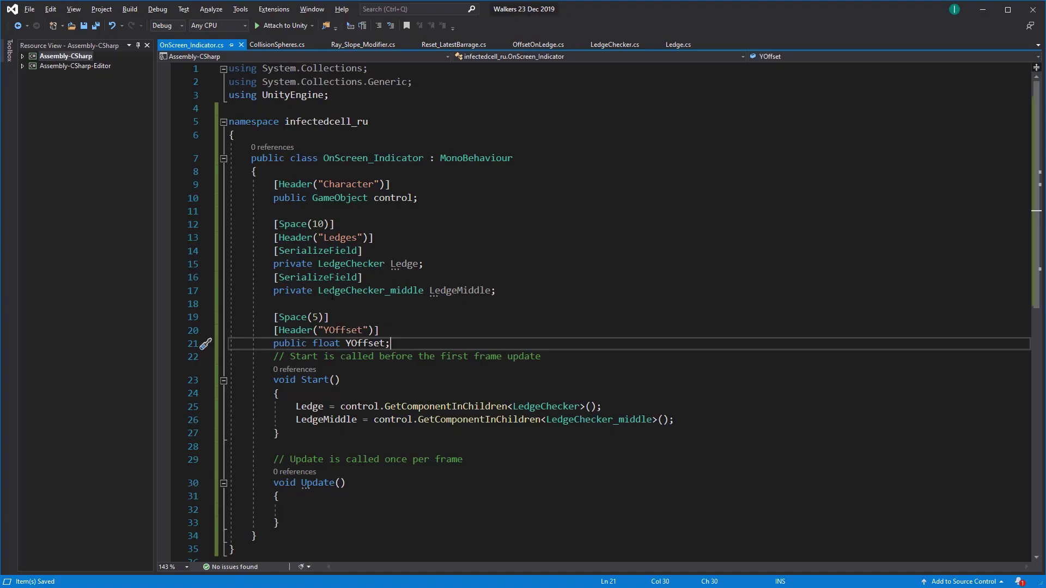
Change the Ledges spacing to Space(5), delete the comment above Start, and save
double_click(318, 224)
type("5")
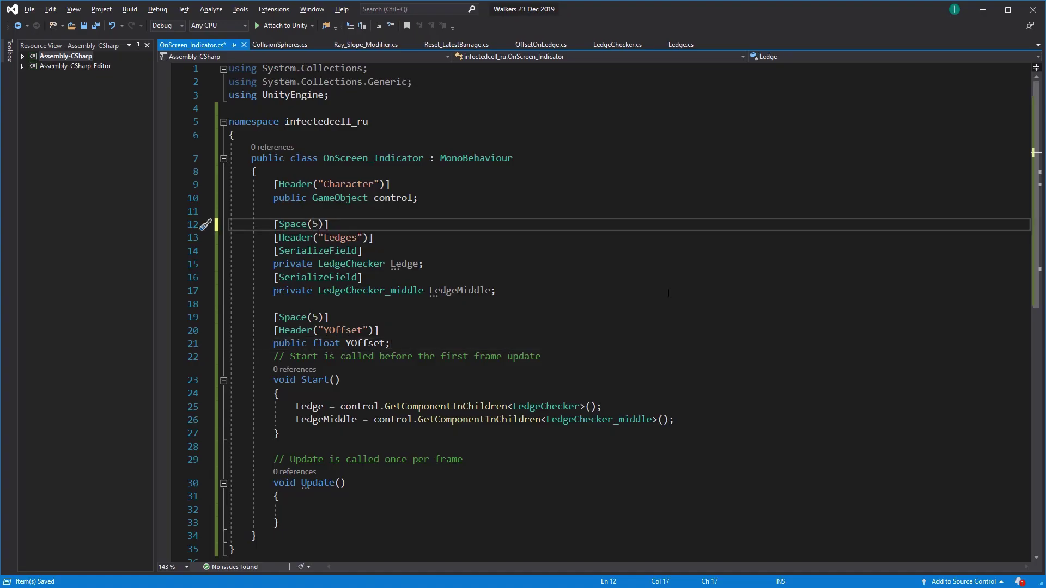
key("Down")
key("Down")
key("Down")
key("Down")
key("Down")
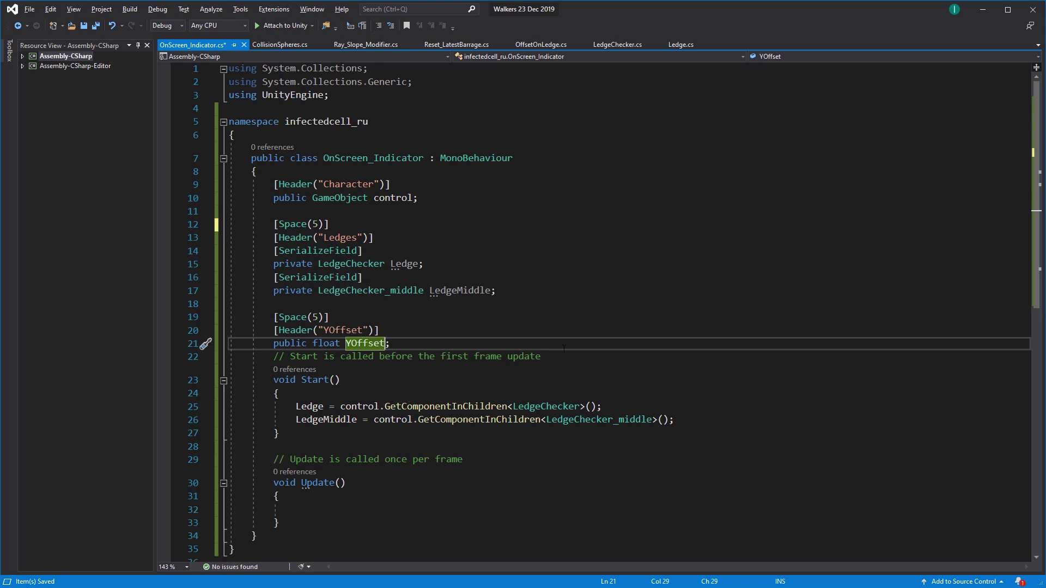
left_click_drag(540, 356, 268, 357)
key("Delete")
key("ctrl+s")
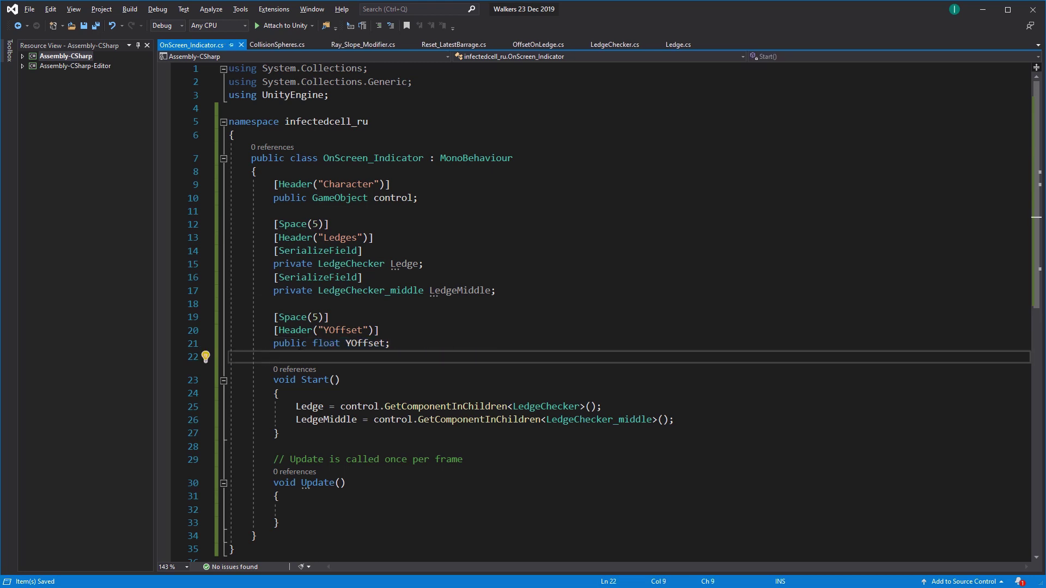
Add 'using UnityEngine.UI;' below the UnityEngine import
left_click(335, 95)
key("Return")
type("using")
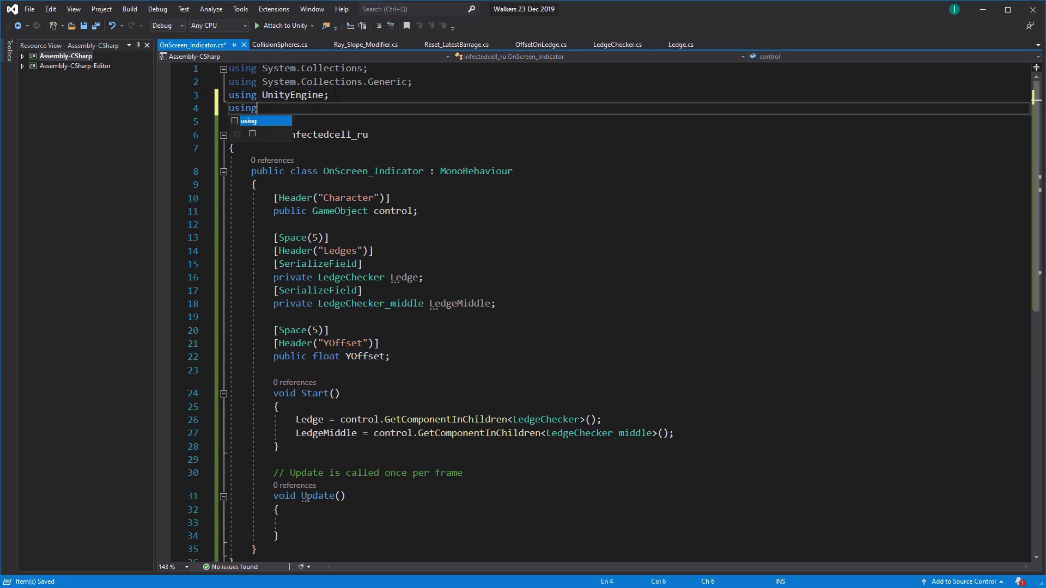
type(" UnityEngine.UI;")
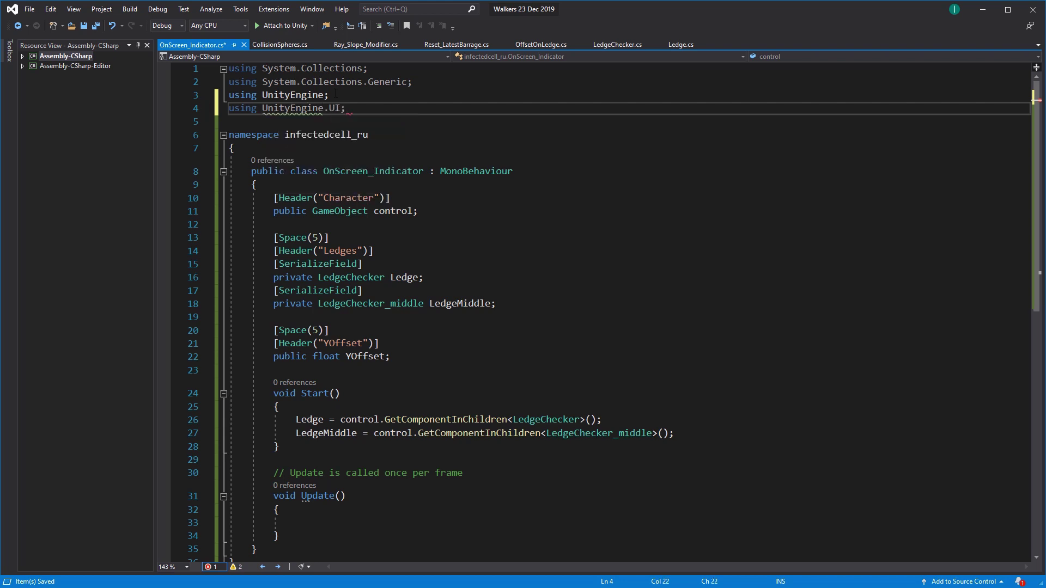
key("Down")
key("Down")
key("Down")
key("Down")
key("Down")
key("Down")
key("Down")
key("Down")
key("Down")
key("Down")
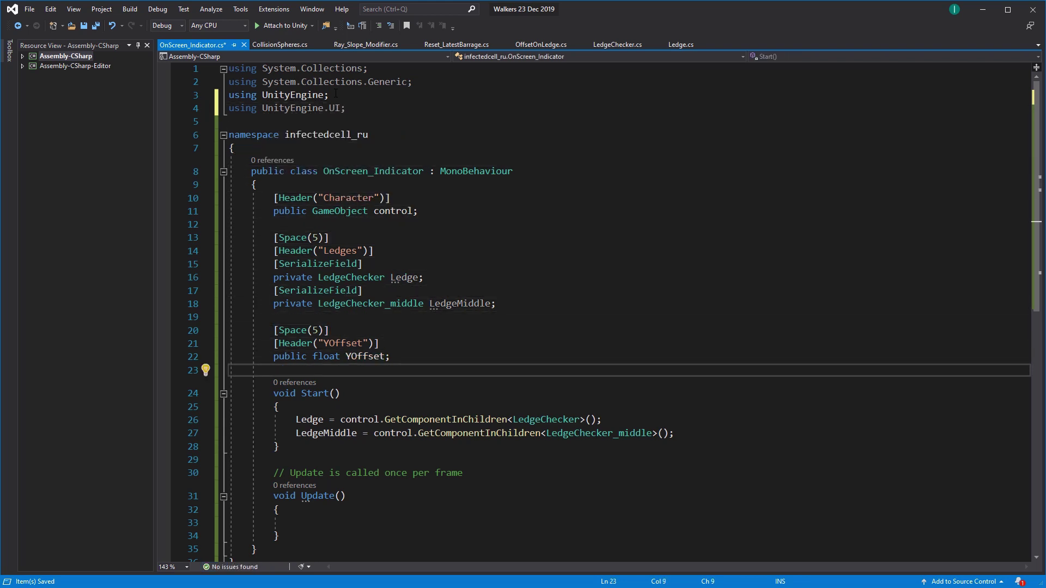
Declare 'private Image ObstacleIndicator;' below the YOffset field
key("Return")
type("pri")
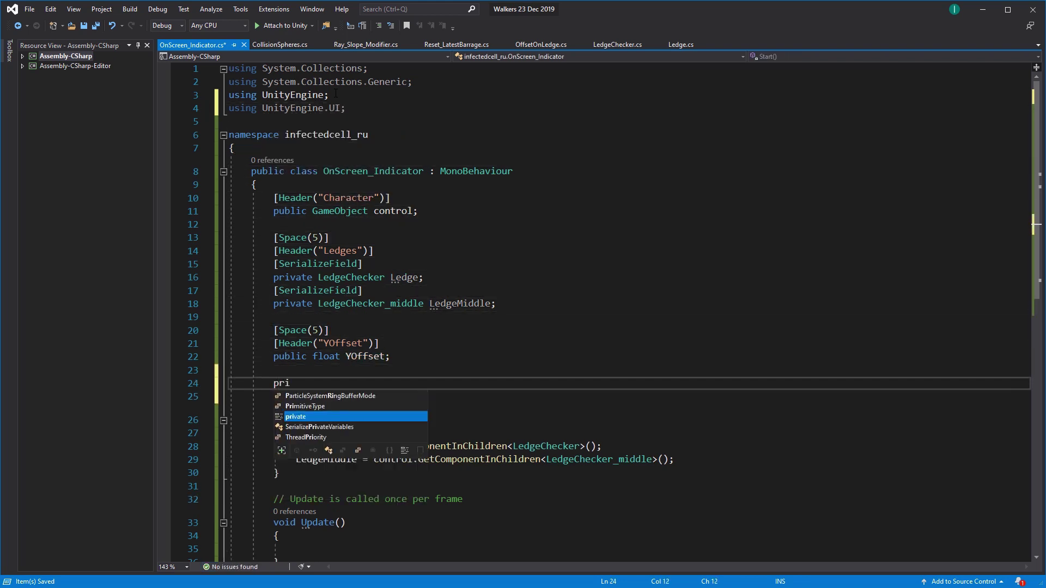
type("vate")
scroll(336, 93, "down", 3)
type(" Image ")
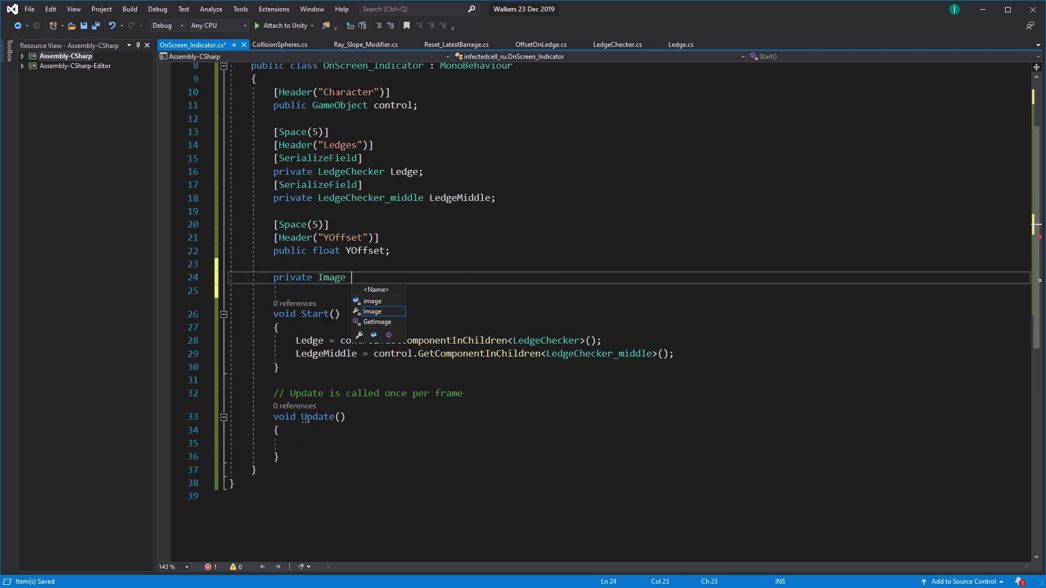
type("Ob")
type("stacleIndicator;")
In Start, begin the assignment ObstacleIndicator = GetComponent<...> after the LedgeMiddle line
left_click(688, 358)
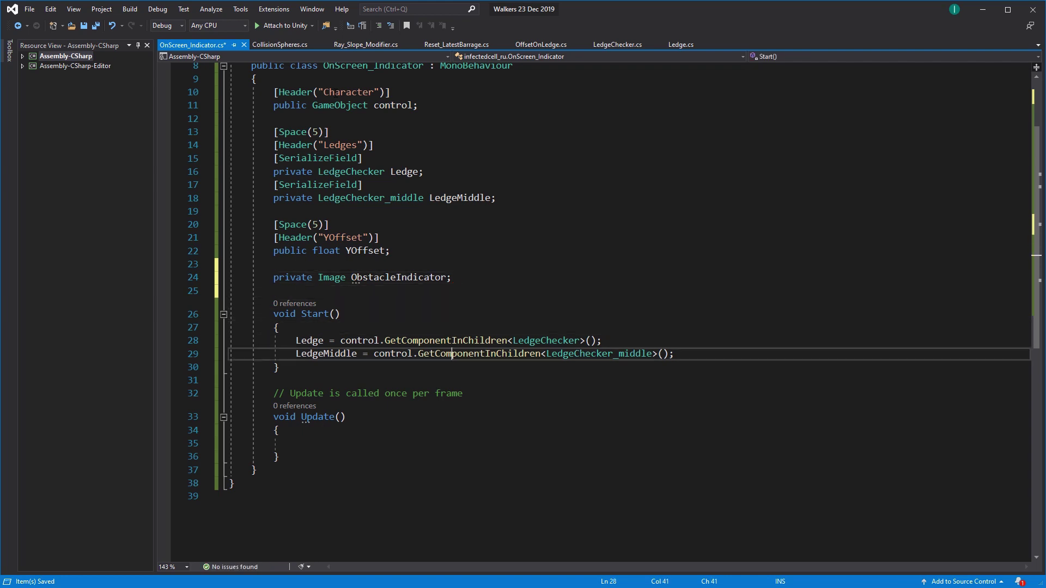
key("Return")
type("Obst")
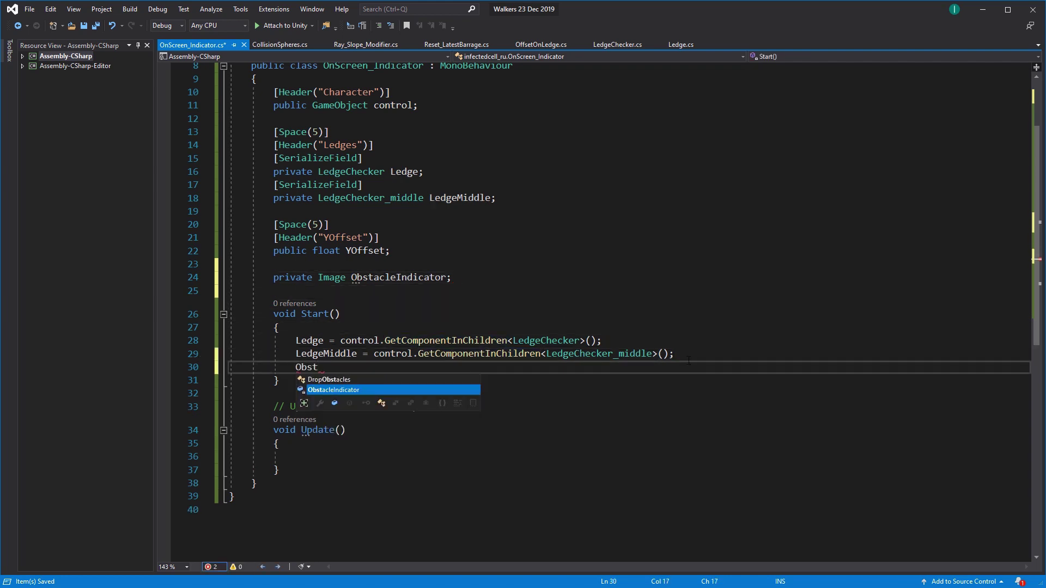
key("Tab")
type("= Get")
type("<>")
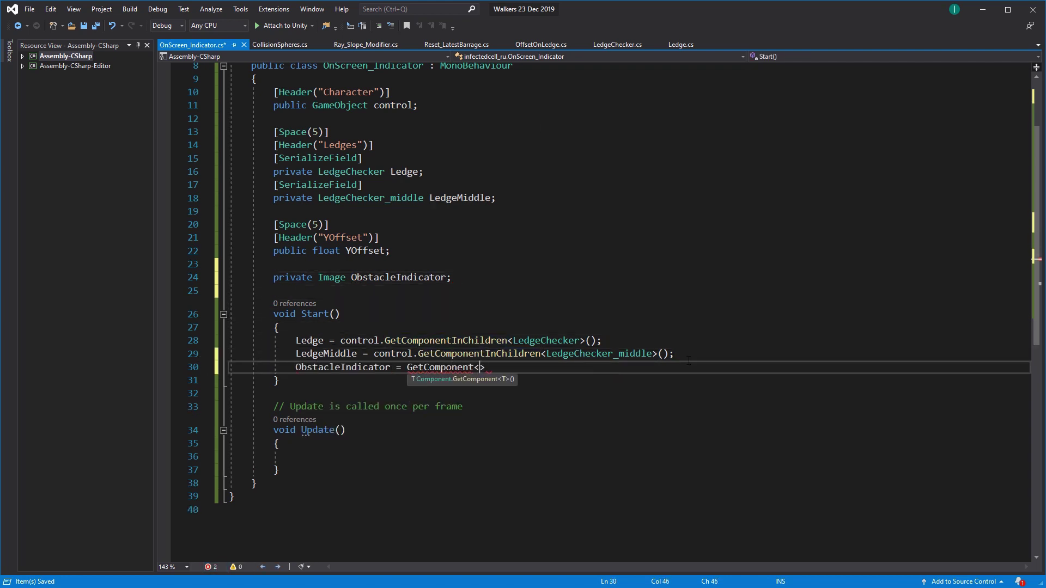
key("ctrl+s")
key("alt+Tab")
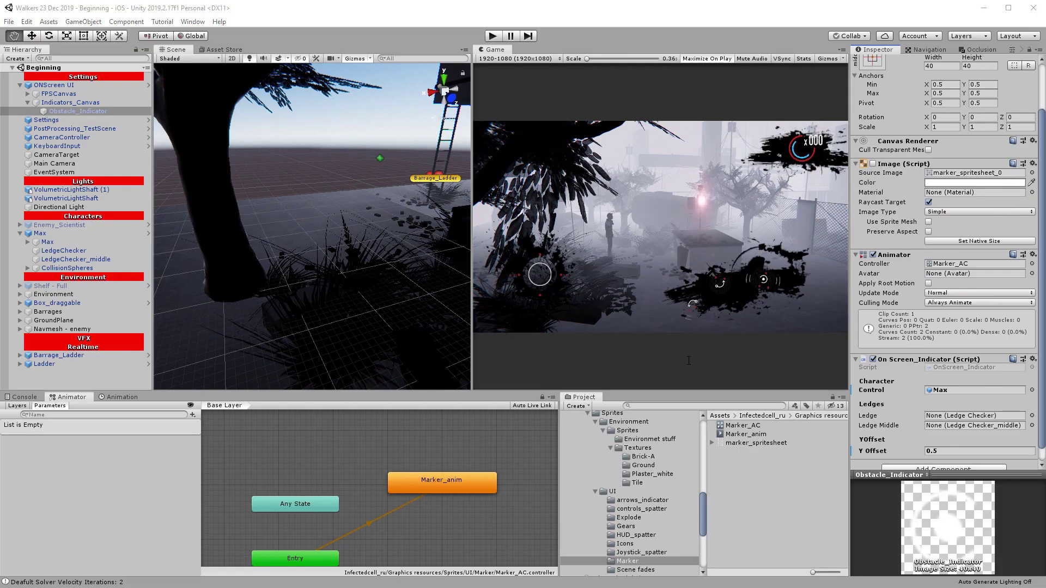
key("alt+Tab")
Complete the assignment as GetComponent<Image>() and save the script
type("Im")
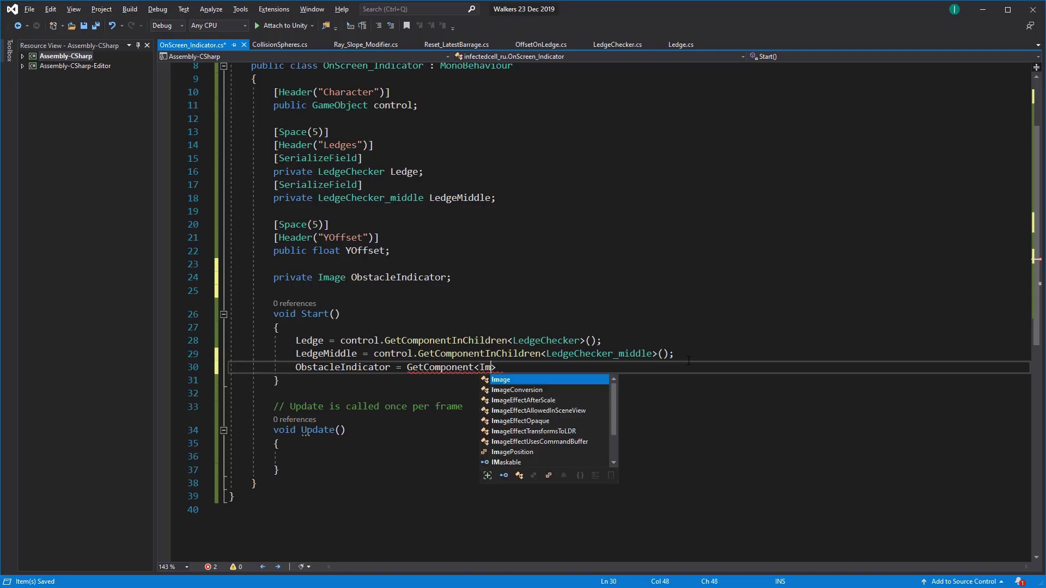
key("Tab")
type(">")
left_click(638, 456)
scroll(638, 347, "down", 3)
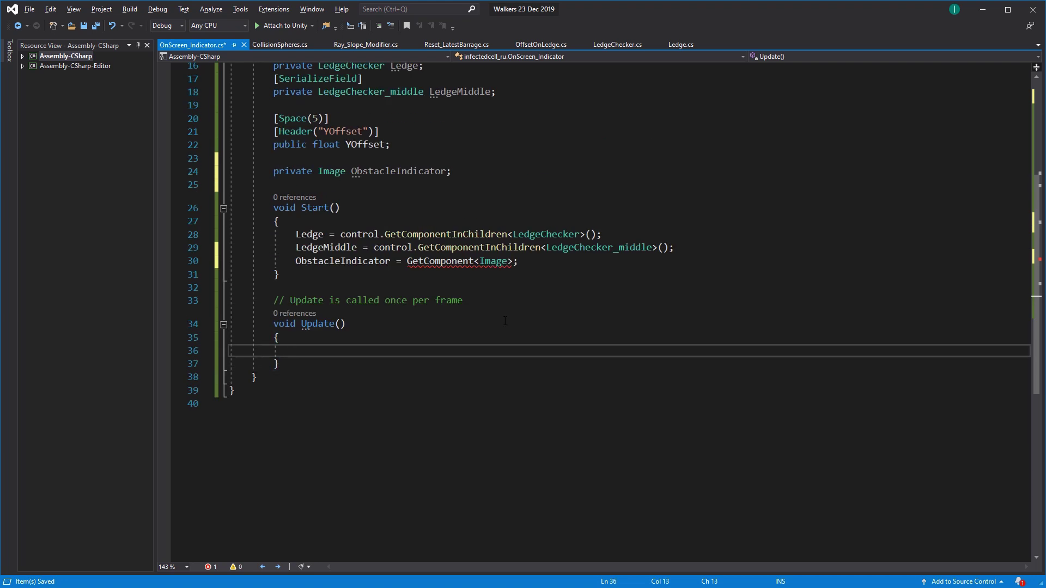
key("ctrl+s")
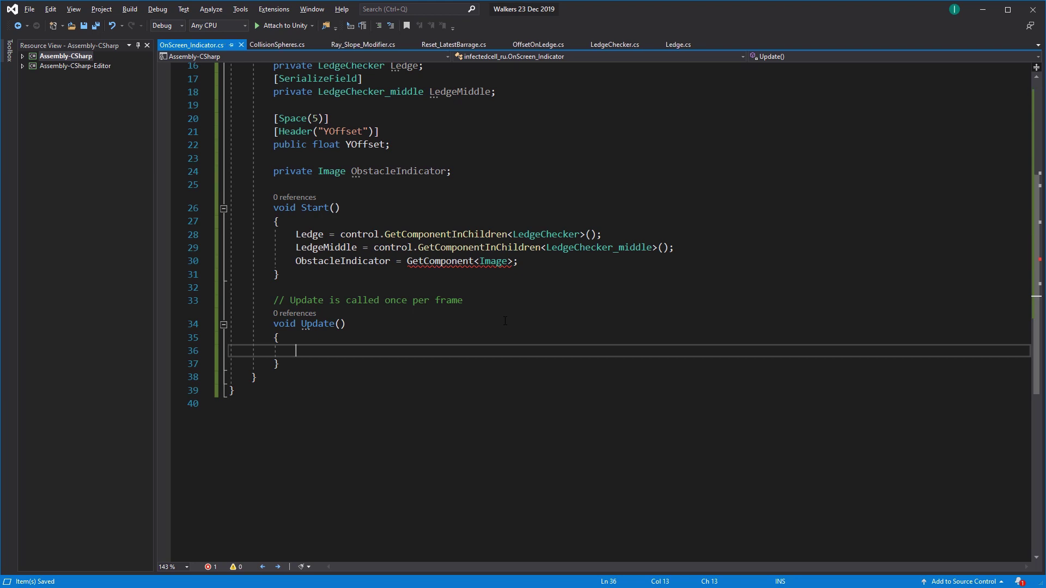
left_click(513, 261)
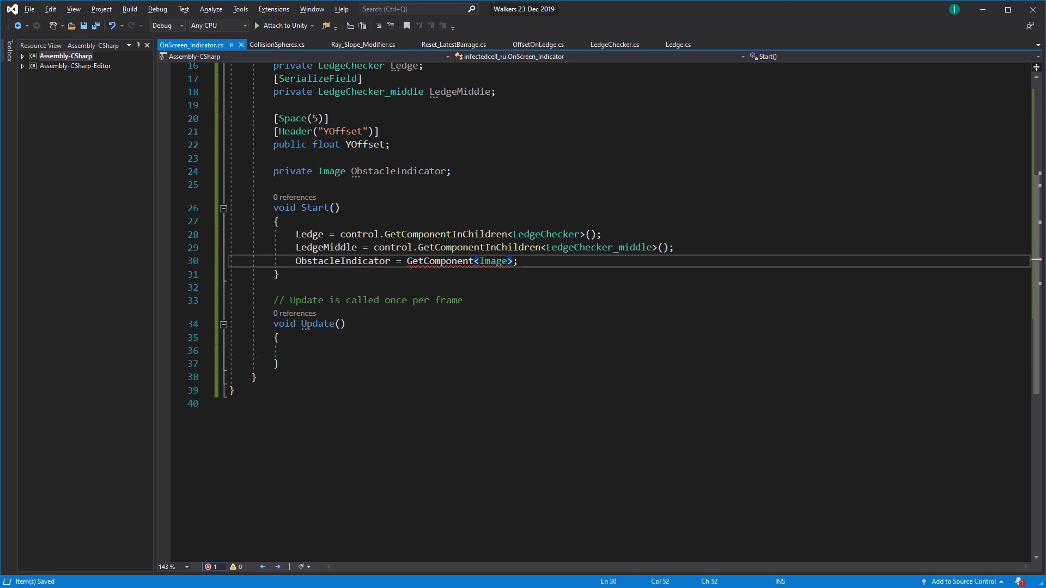
type("()")
left_click(505, 351)
Add a new private bool CheckObstacle() method with an empty body below Update
scroll(319, 418, "up", 2)
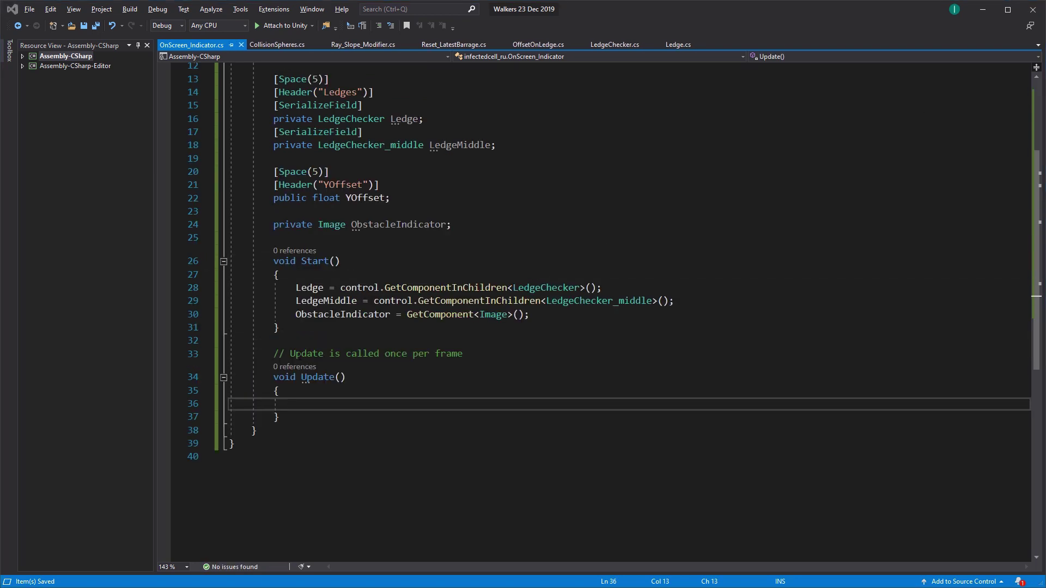
left_click(319, 418)
key("Return")
key("Return")
type("priva")
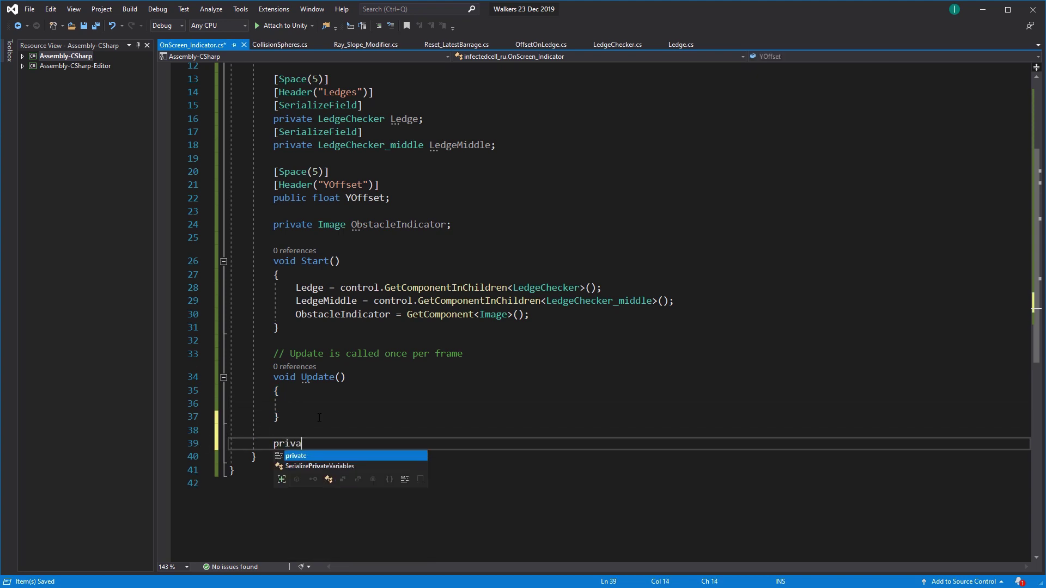
type("te void bool Check")
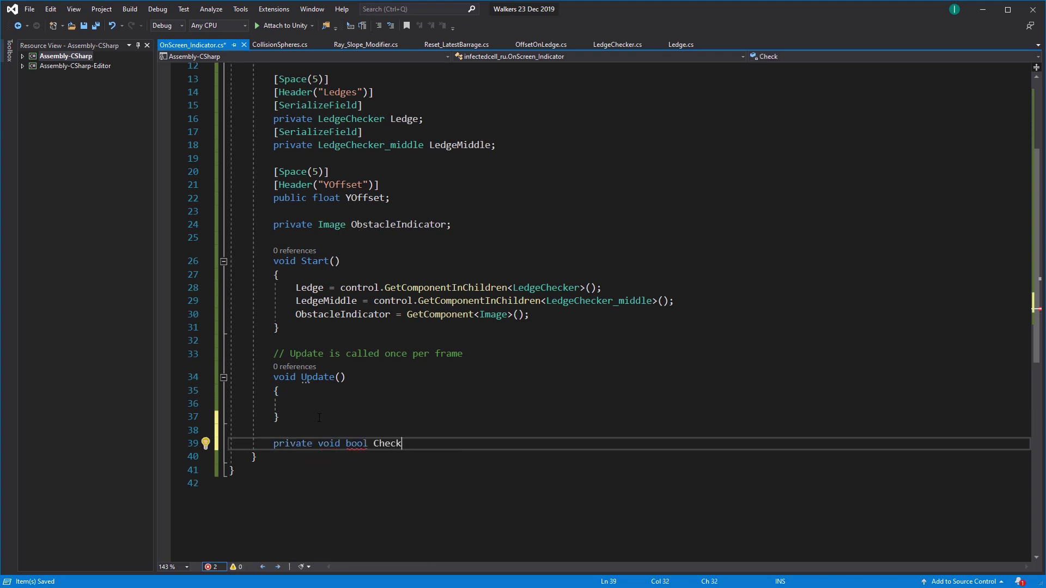
key("Return")
type("{")
key("Return")
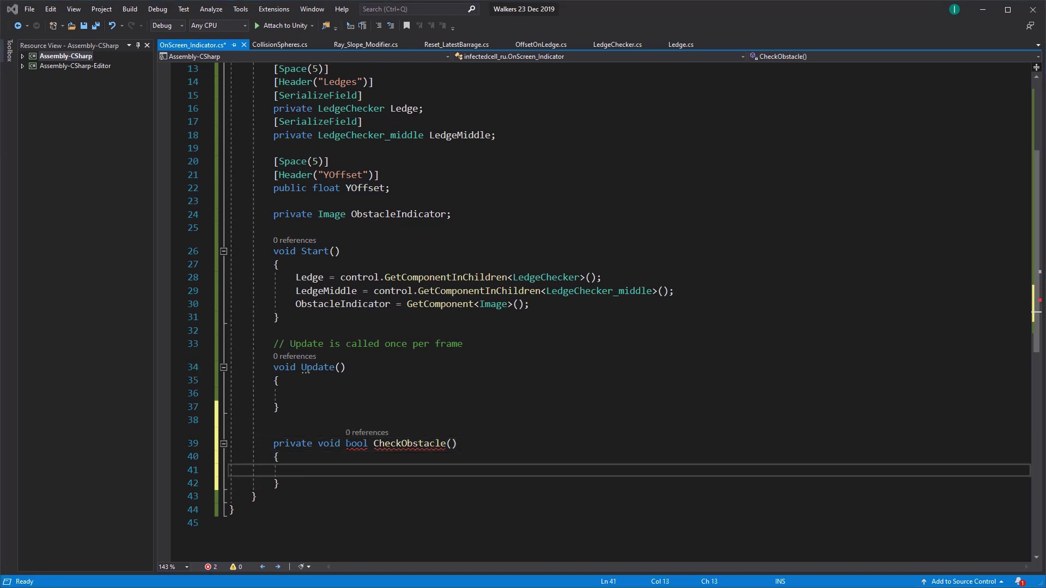
double_click(328, 443)
key("Delete")
key("Down")
key("Down")
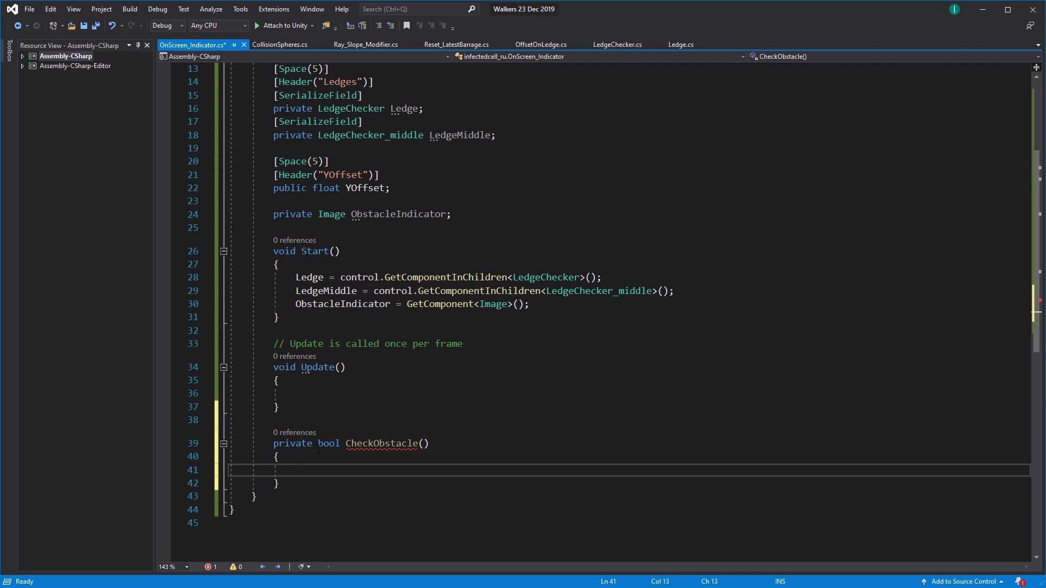
Write an if(Ledge.GrabbedLadge != null) block inside CheckObstacle, discarding a stray else-if
type("if(")
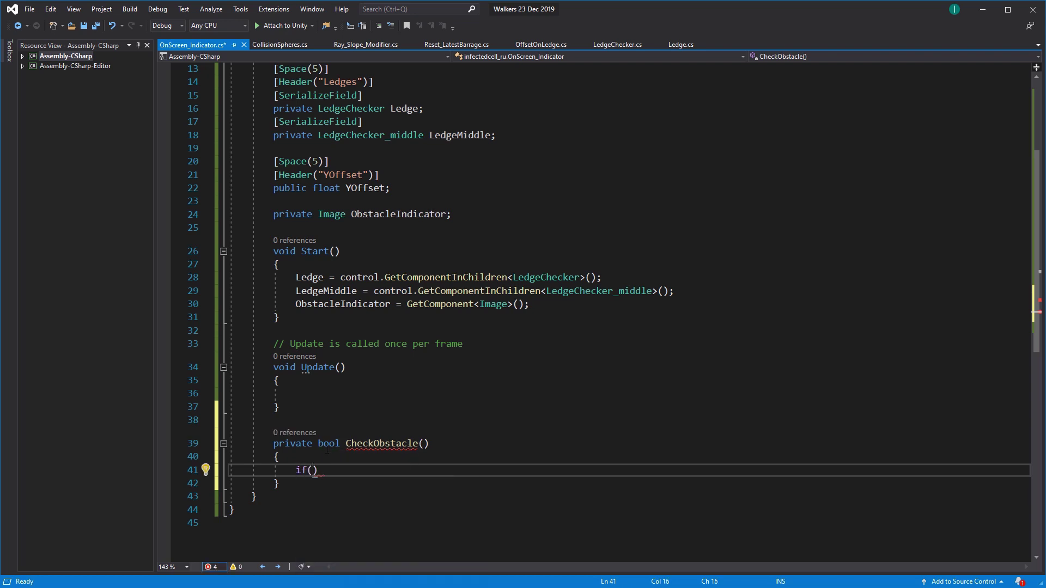
type("Ledge.GrabbedLadge !")
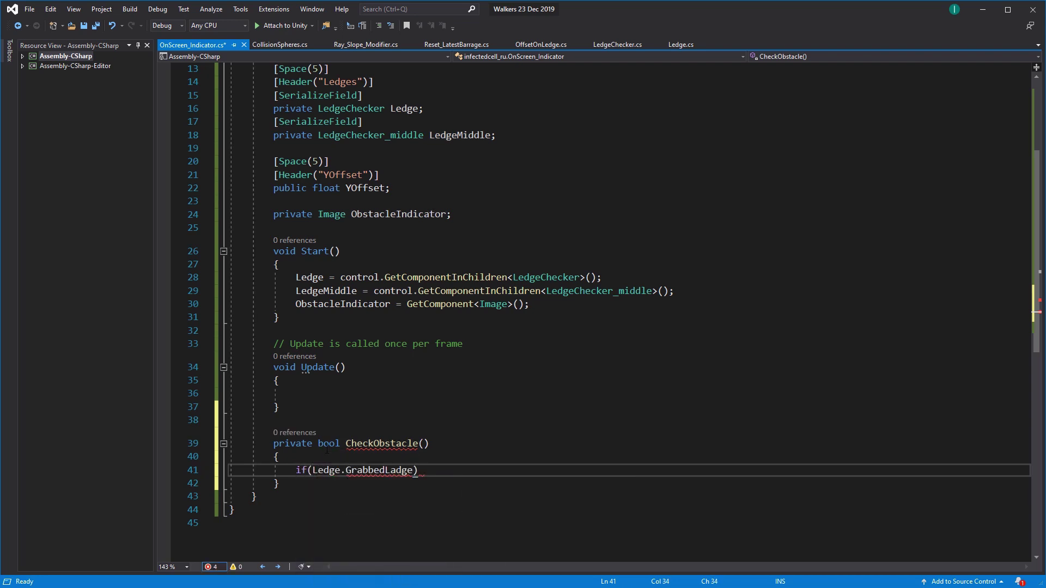
type("= null")
scroll(477, 329, "down", 4)
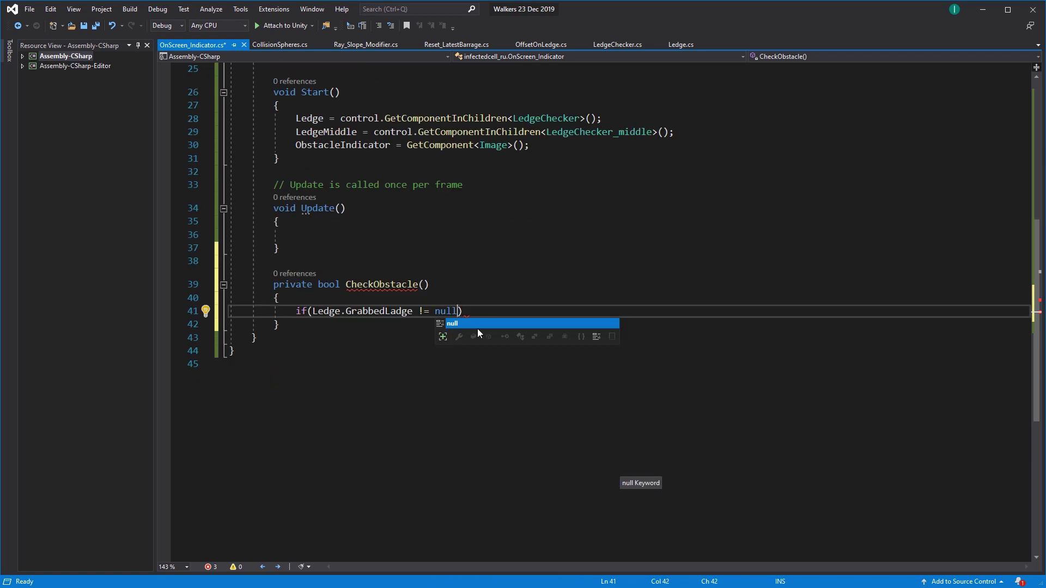
type(")")
key("Return")
type("{")
key("Return")
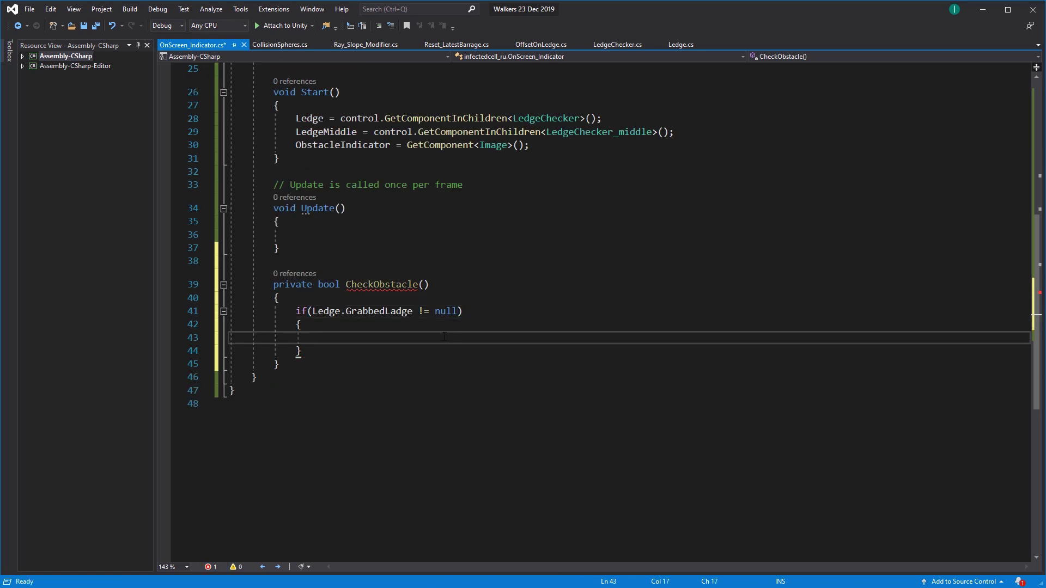
key("Down")
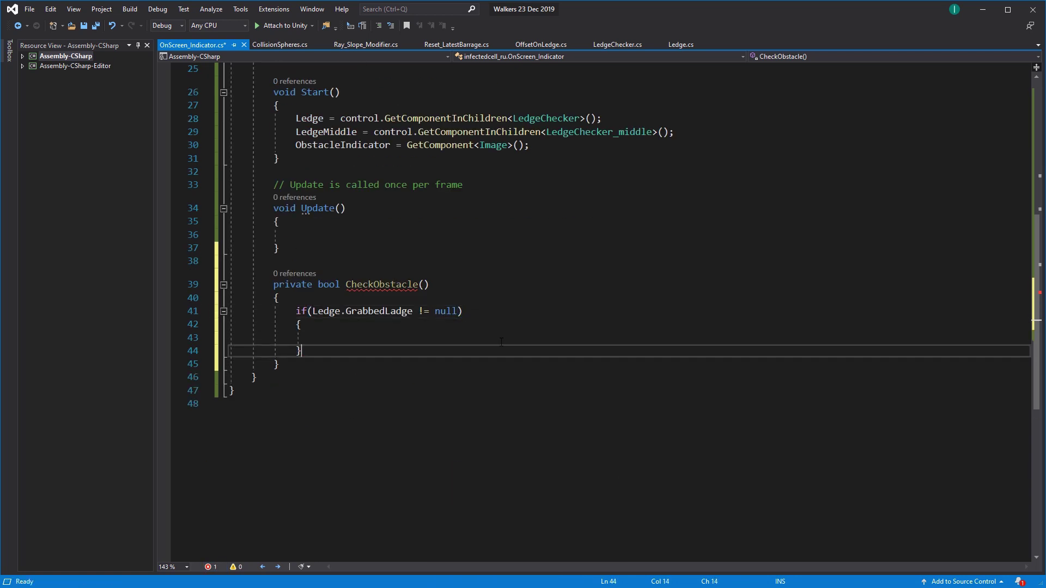
key("Return")
type("else if")
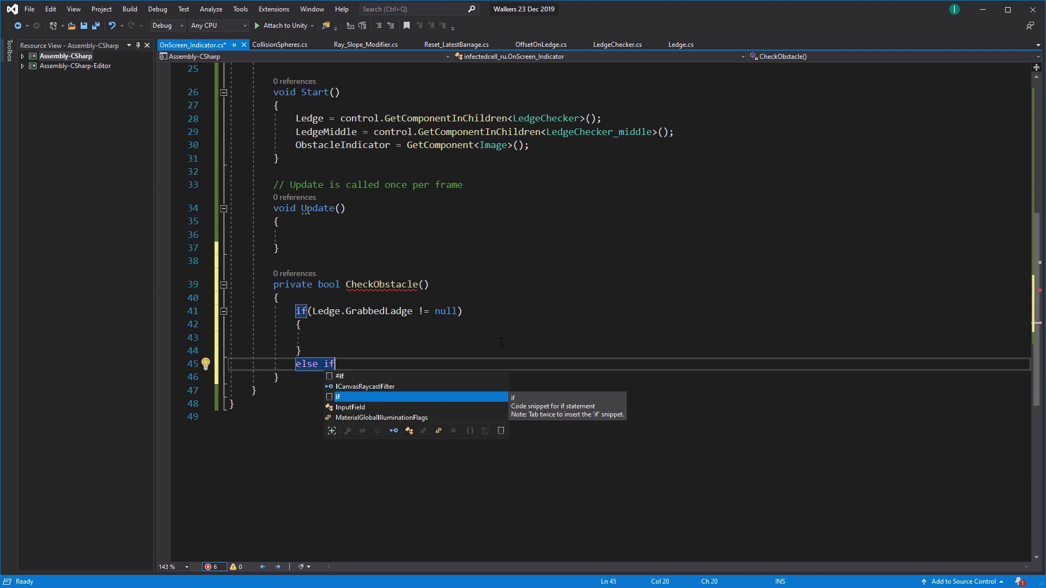
key("Escape")
key("ctrl+z")
key("ctrl+z")
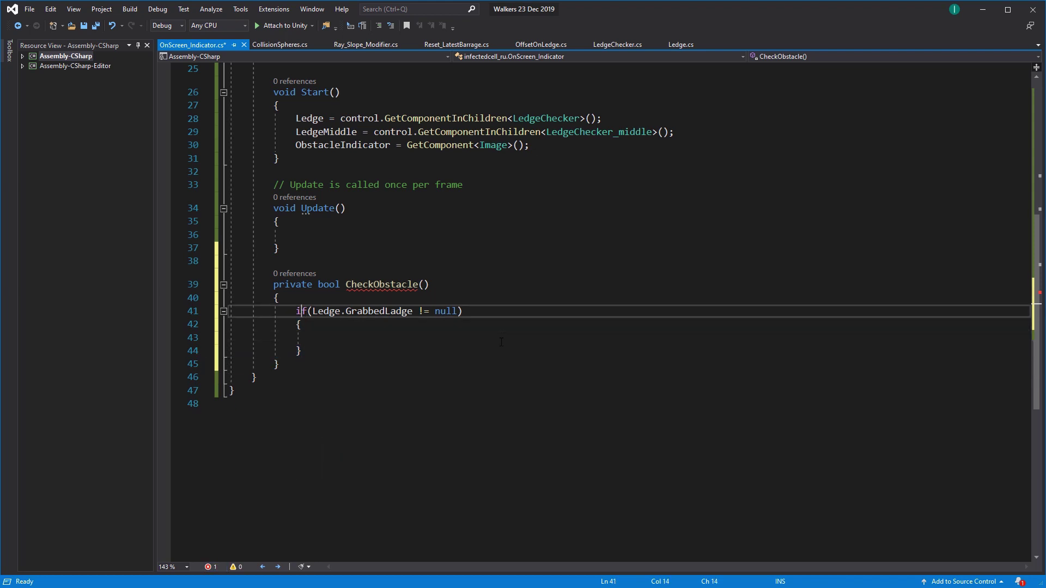
key("Right")
Delete the Ledge field declaration and its assignment in Start
scroll(501, 341, "up", 2)
scroll(427, 180, "up", 3)
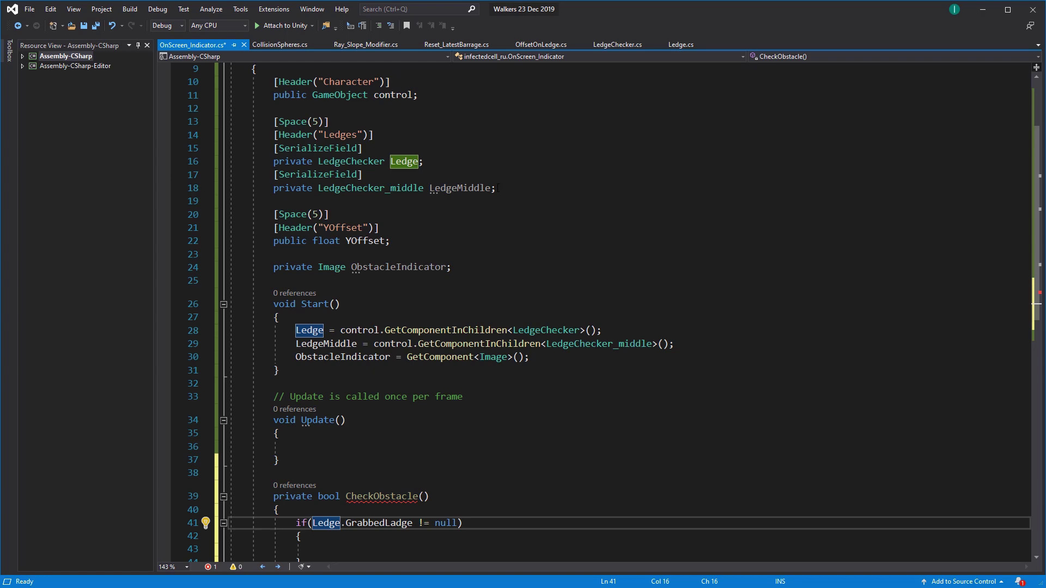
left_click_drag(497, 188, 229, 174)
left_click_drag(423, 161, 229, 148)
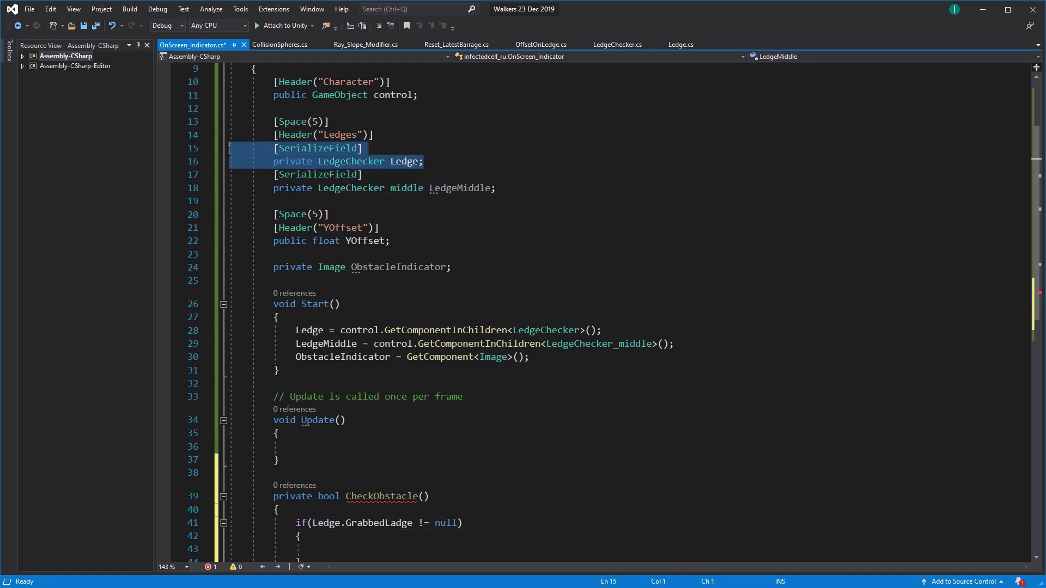
key("Delete")
key("BackSpace")
scroll(307, 297, "down", 1)
left_click_drag(602, 251, 229, 251)
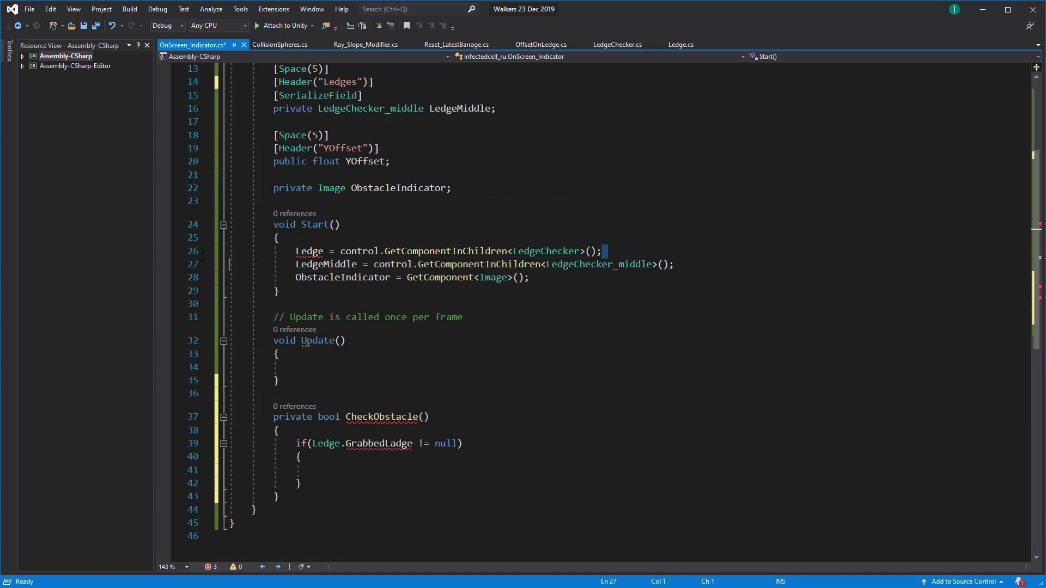
key("Delete")
key("BackSpace")
Replace Ledge with LedgeMiddle in the if condition
scroll(307, 297, "down", 2)
left_click(369, 327)
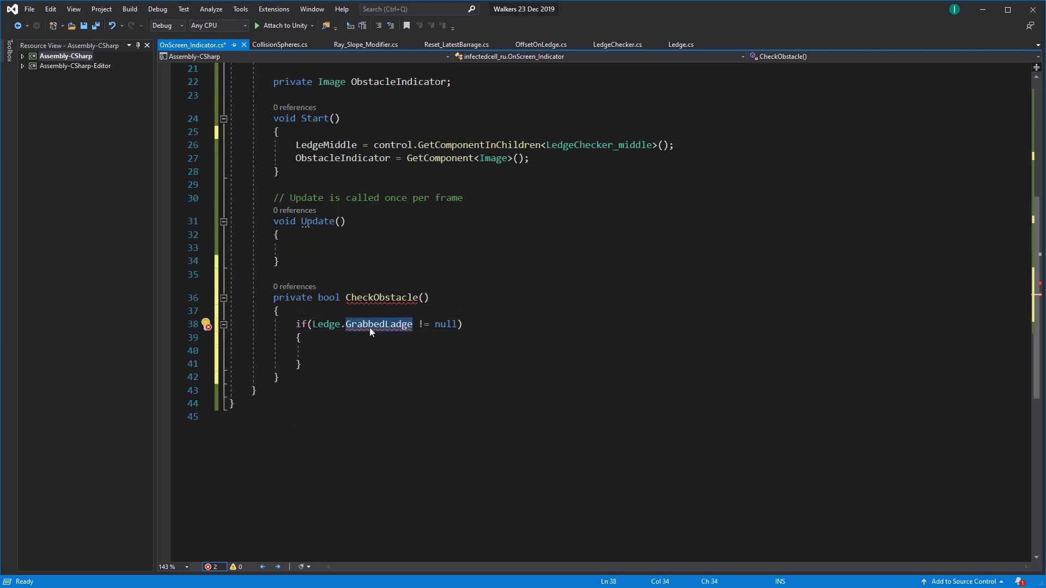
key("ctrl+Left")
key("ctrl+Left")
key("ctrl+shift+Left")
key("ctrl+space")
key("Down")
key("Down")
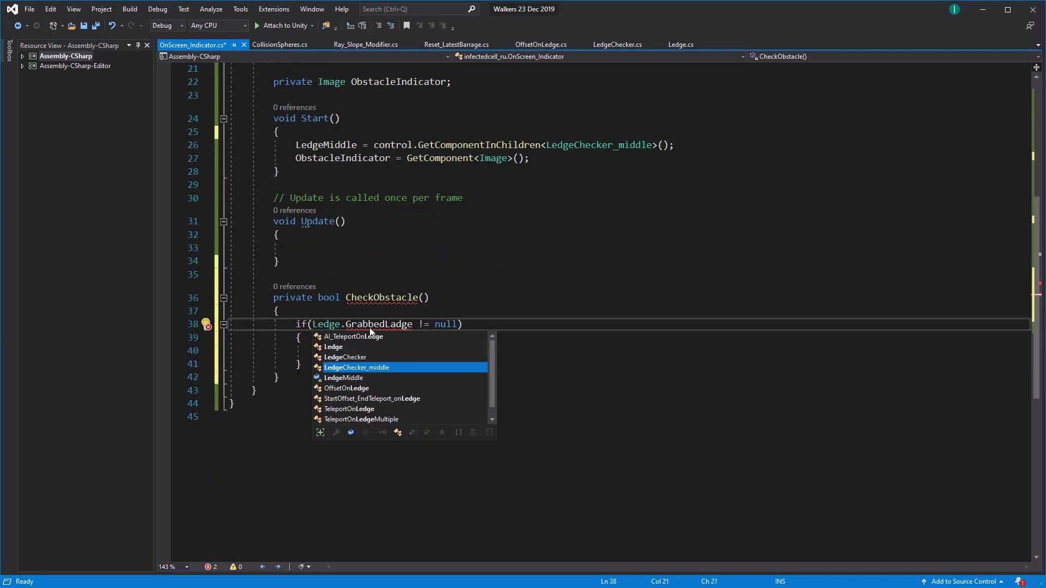
type("M")
key("Tab")
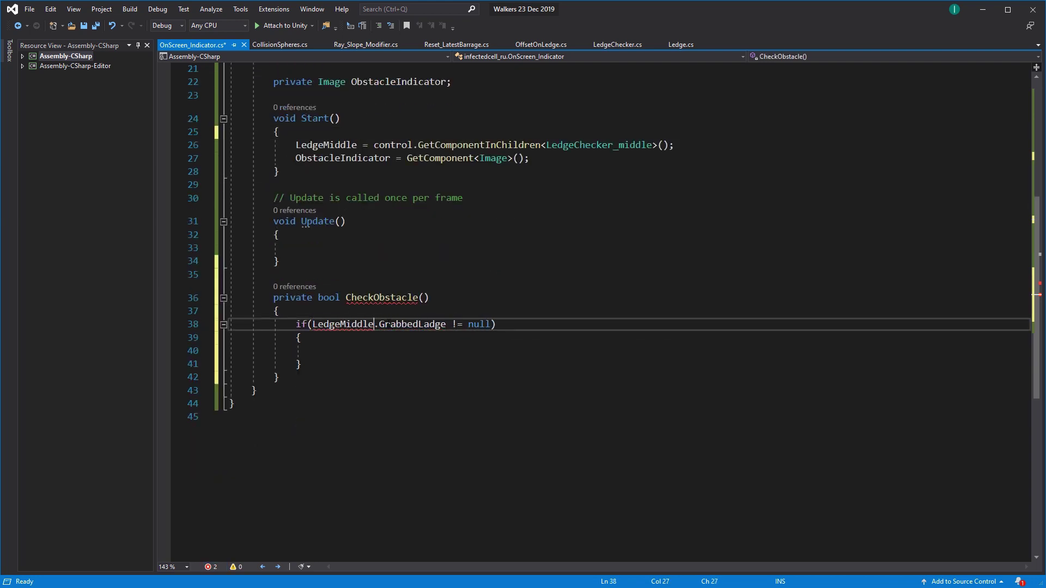
Make the if block return true;
key("Down")
key("Down")
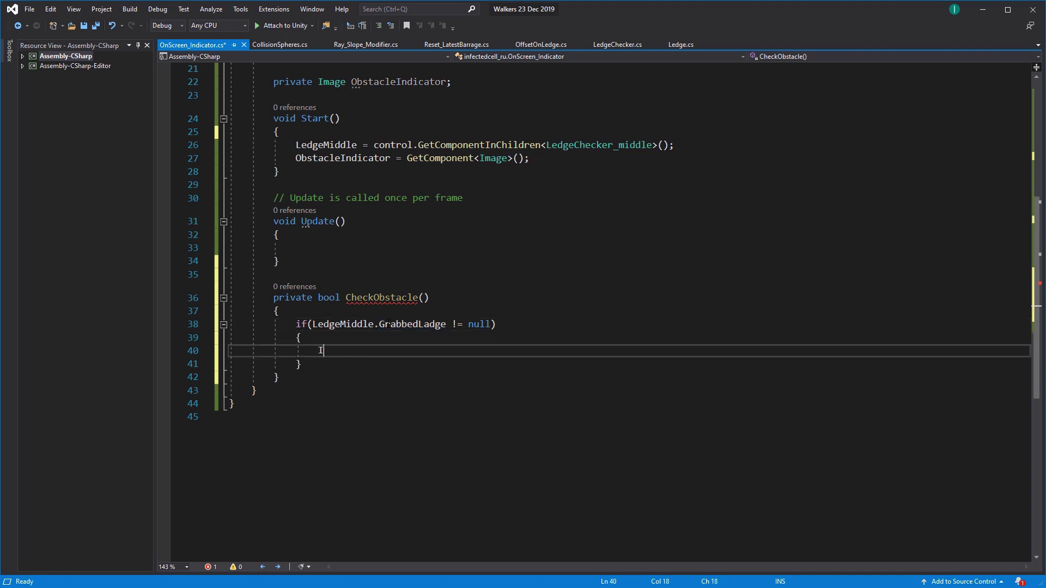
type("mage")
key("BackSpace")
key("BackSpace")
key("BackSpace")
key("BackSpace")
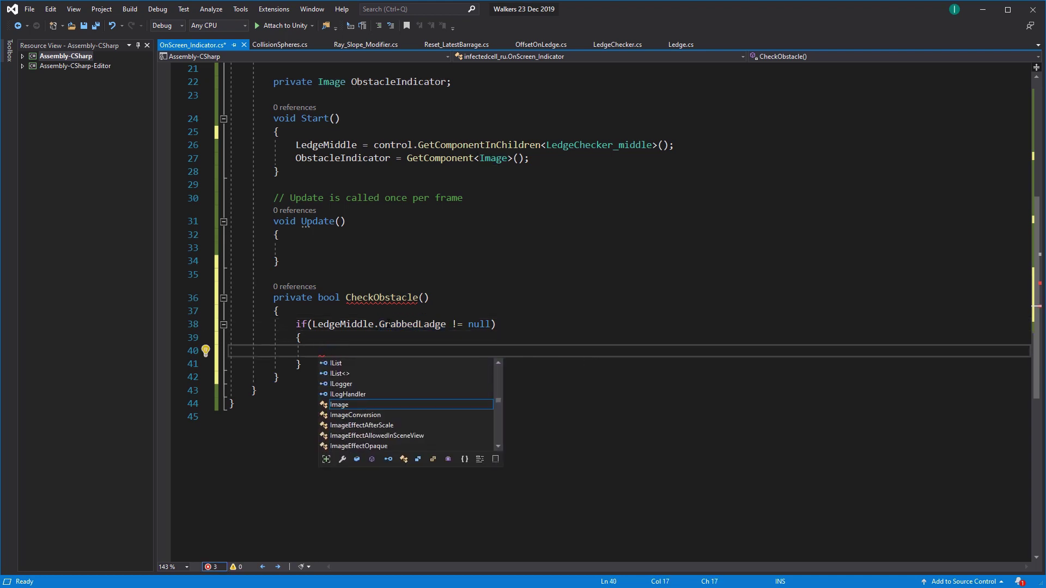
type("Obs")
key("Tab")
type(".enabled = ")
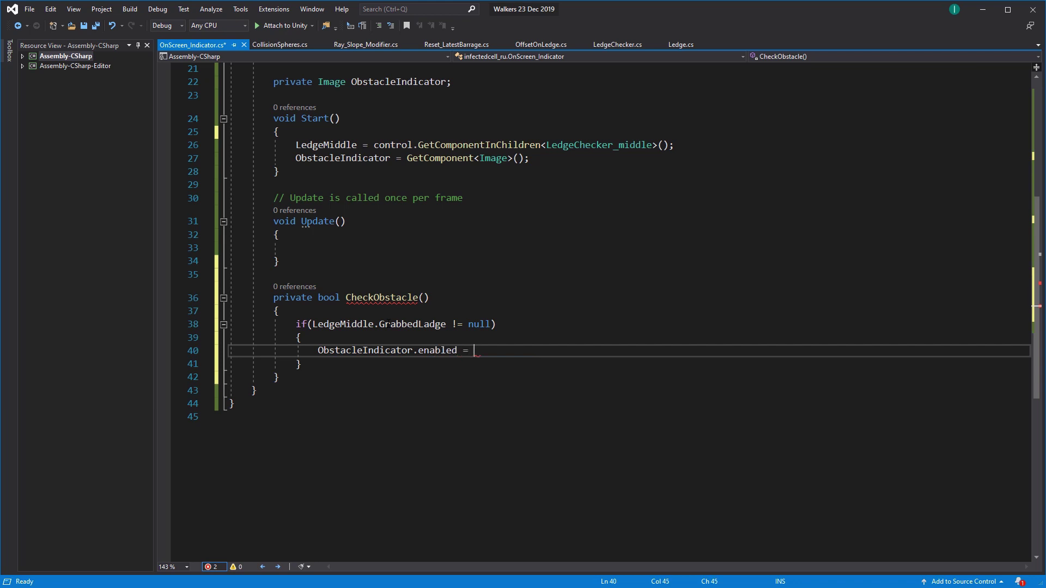
type("true")
left_click_drag(496, 350, 206, 351)
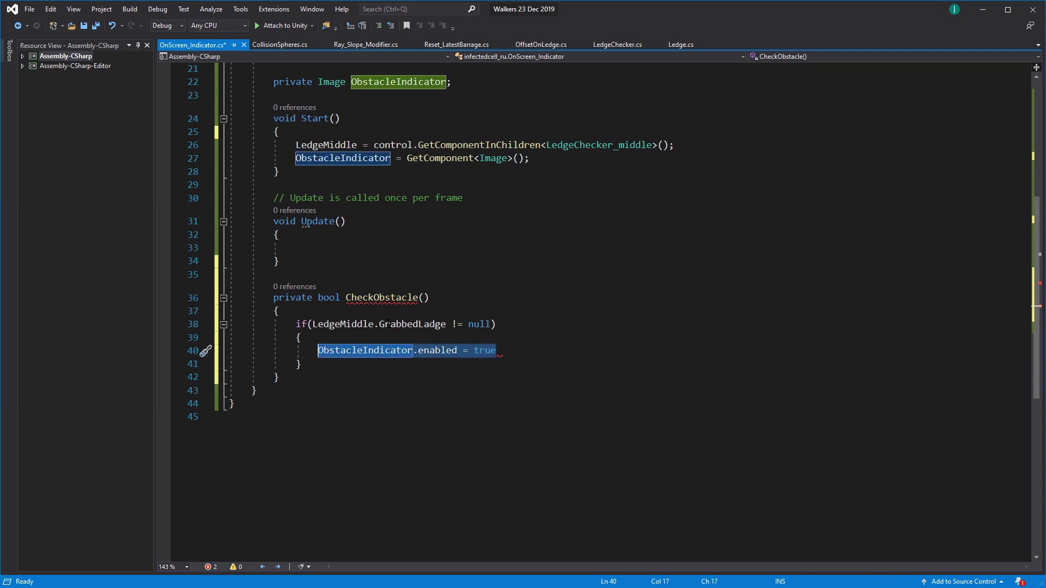
type("return true;")
Add an else block after the if block in CheckObstacle
key("Down")
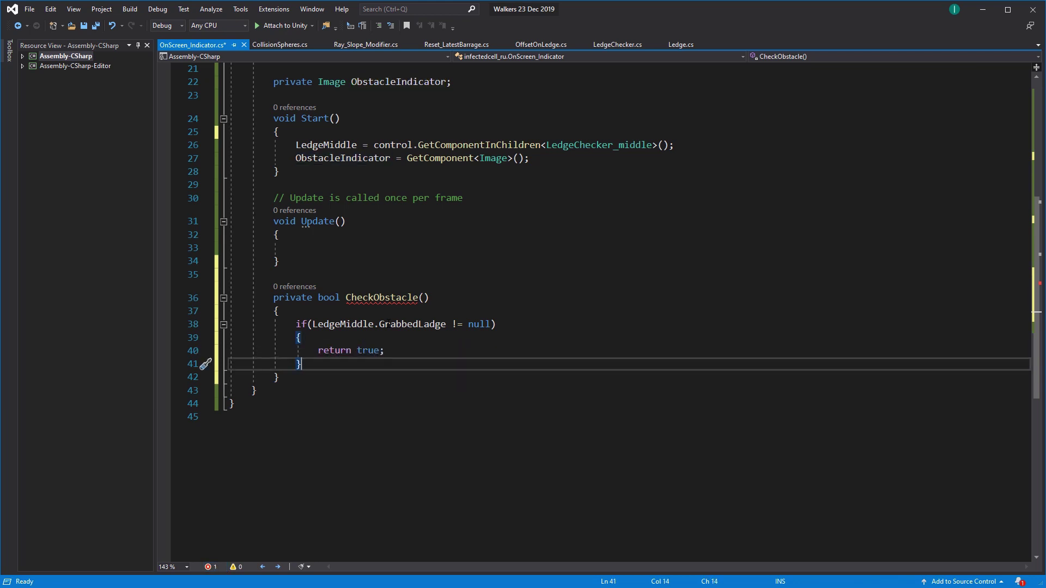
key("Return")
type("else")
key("Return")
type("{")
key("Return")
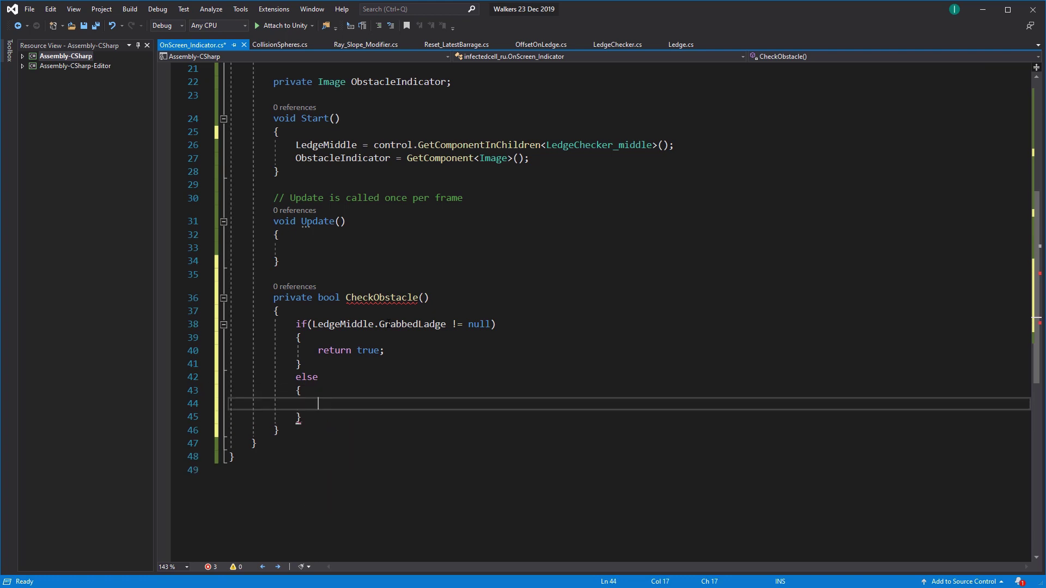
Make the else return false;, call CheckObstacle(); in Update, and save
type("return false;")
left_click(293, 248)
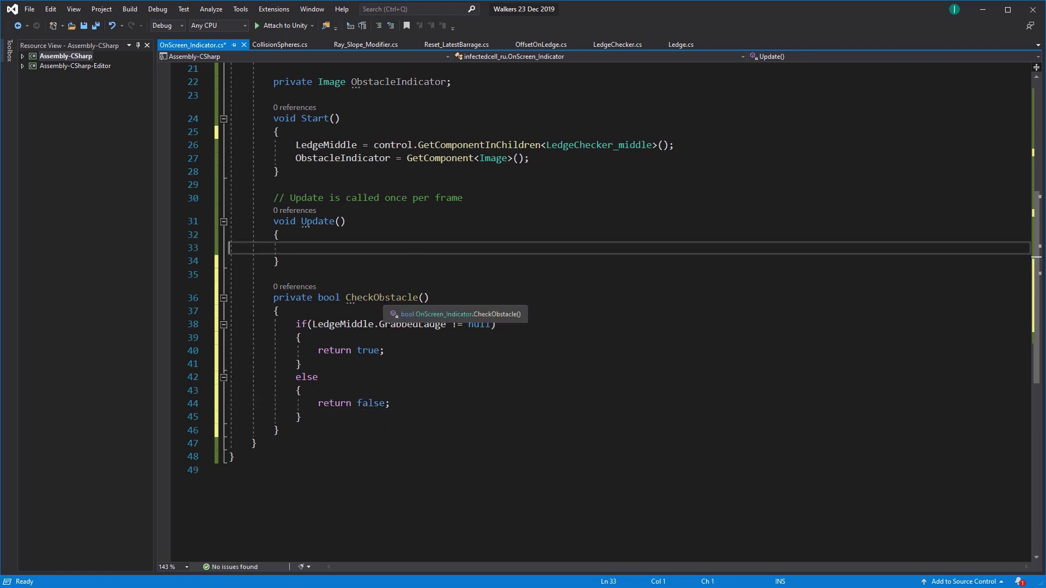
double_click(381, 297)
key("ctrl+c")
left_click(294, 248)
key("ctrl+v")
type("();")
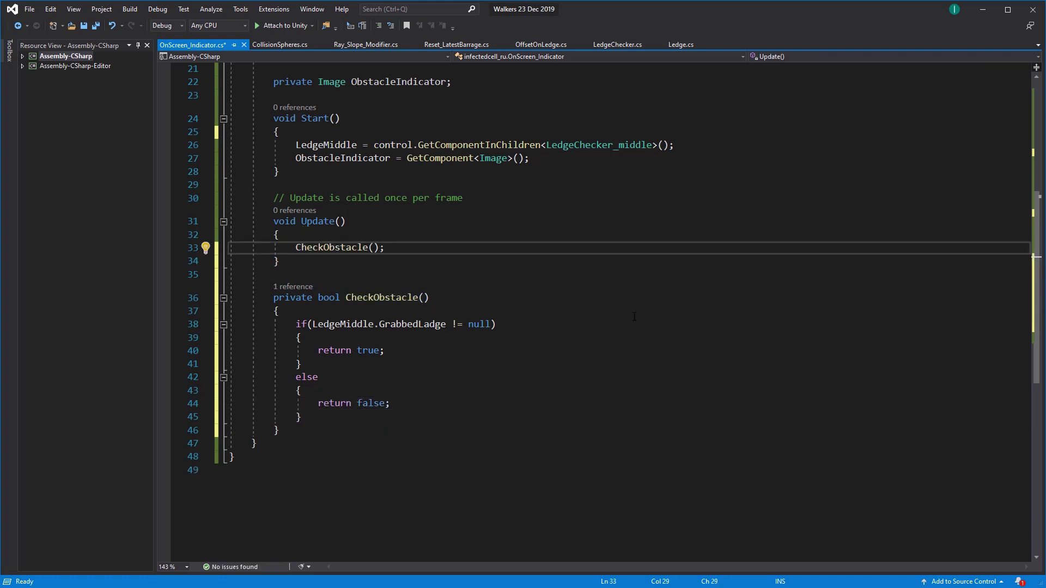
key("ctrl+s")
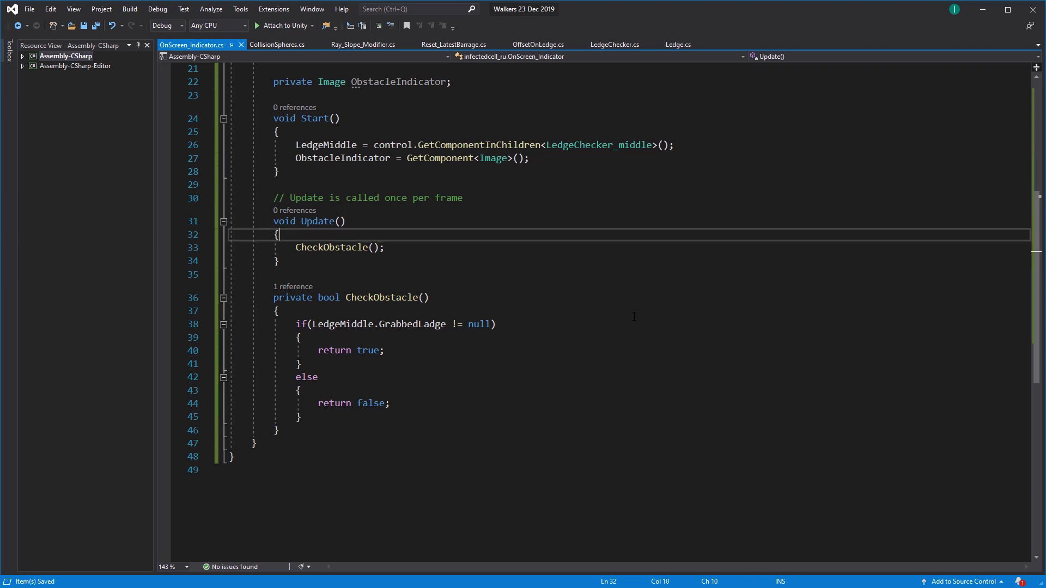
Wrap the call in if(CheckObstacle()) with ObstacleIndicator.enabled = true; inside
key("shift+Home")
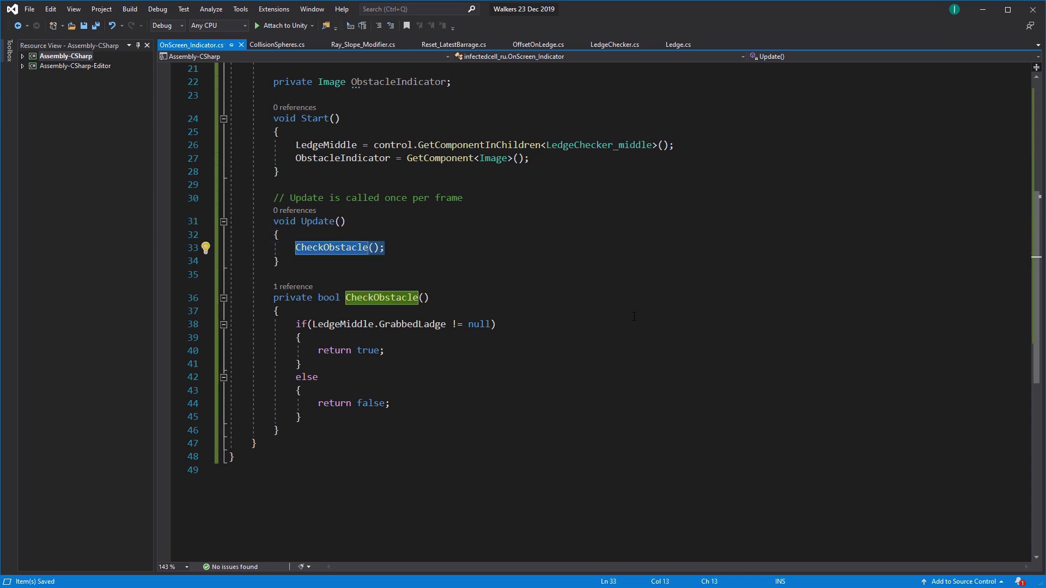
key("shift+Down")
key("ctrl+x")
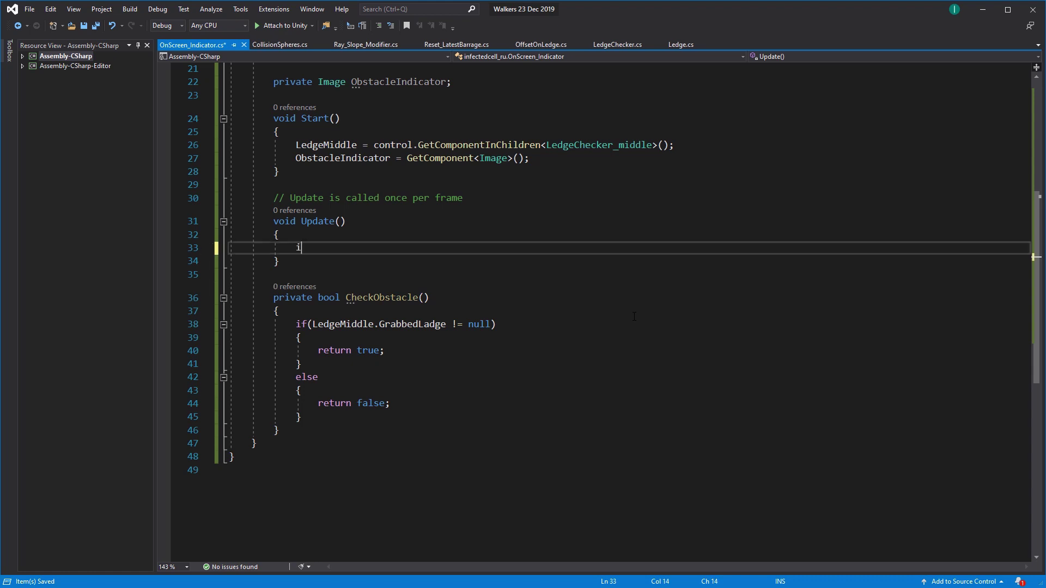
type("if(")
key("ctrl+v")
type(")")
key("Delete")
key("Return")
type("{")
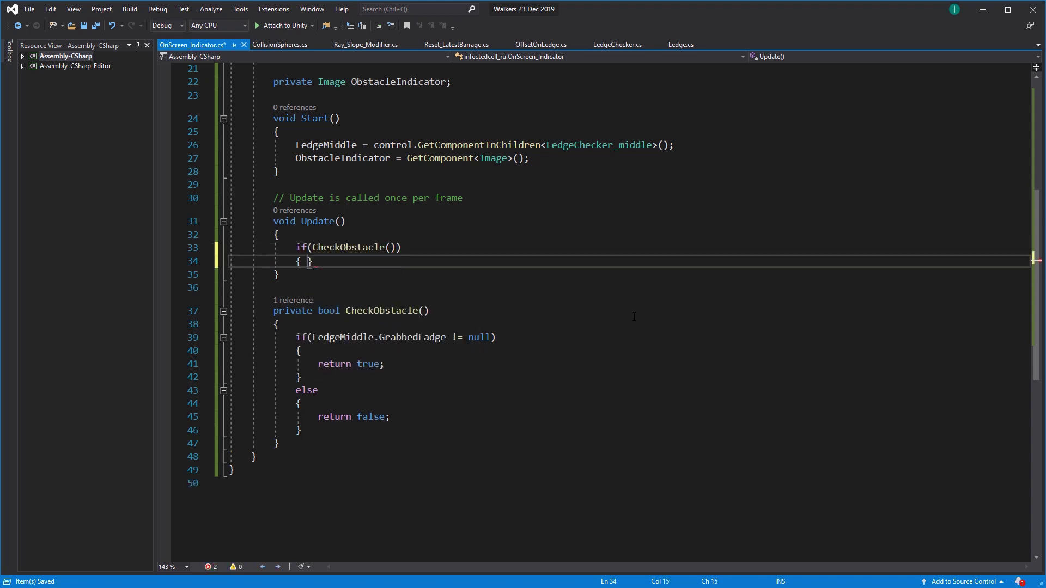
key("Return")
type("Obs")
key("Tab")
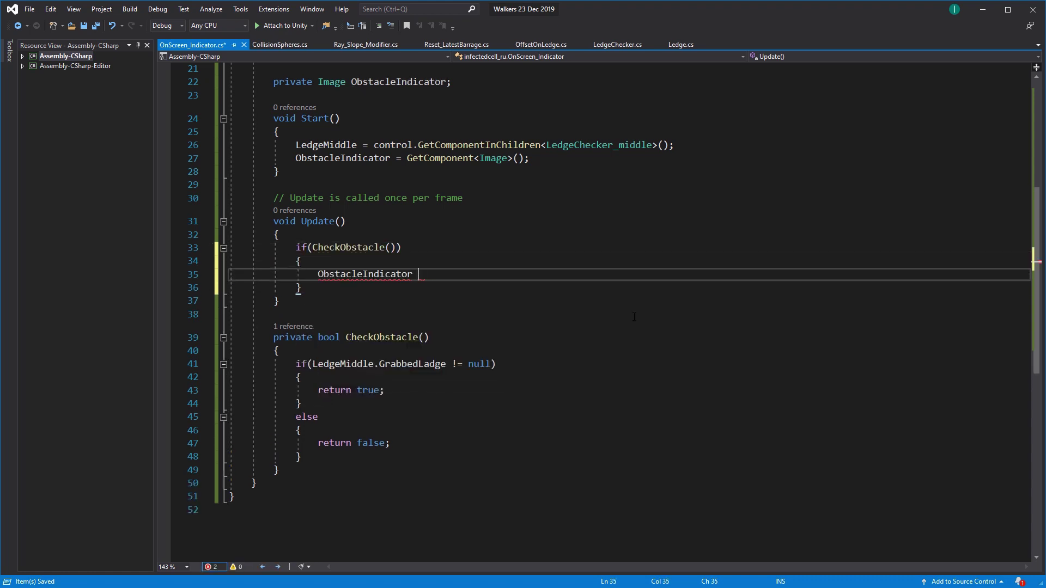
type(".enabled = true")
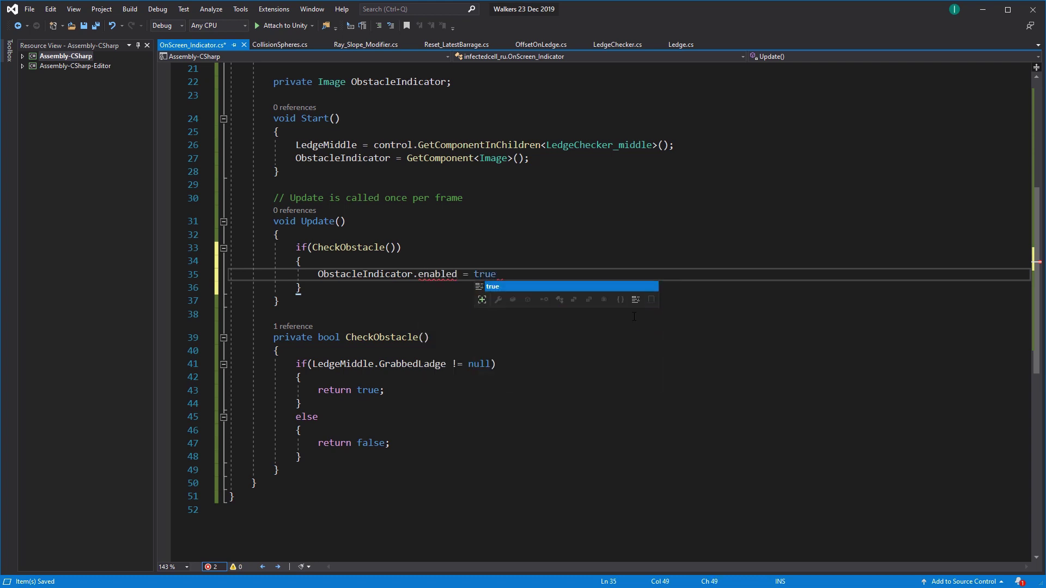
type(";")
key("Down")
Add an else block setting ObstacleIndicator.enabled = false; and save the script
key("Return")
type("els")
key("Tab")
key("Tab")
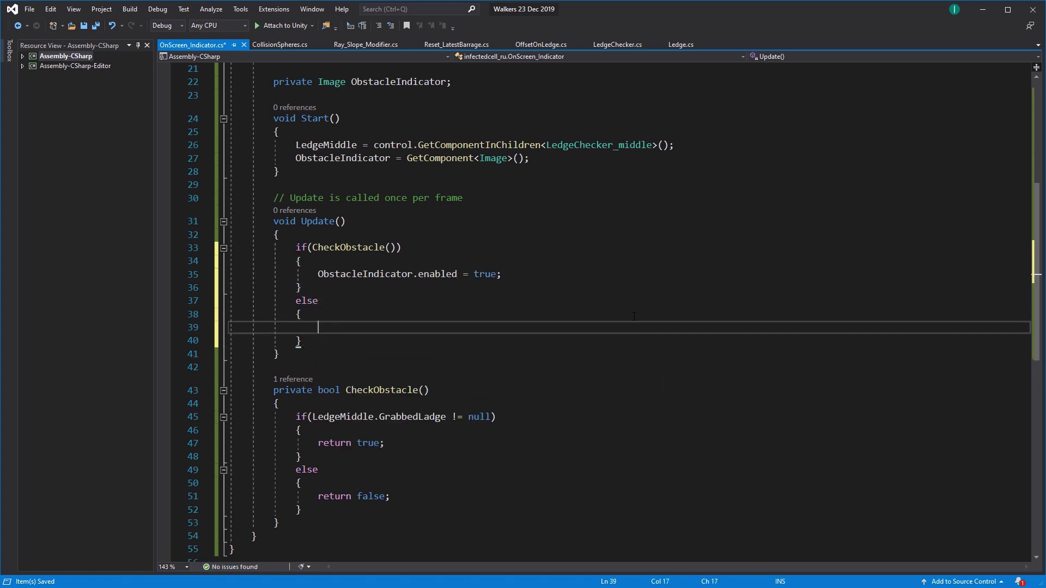
type("Obsa")
key("Tab")
type(".enabled = false;")
key("ctrl+s")
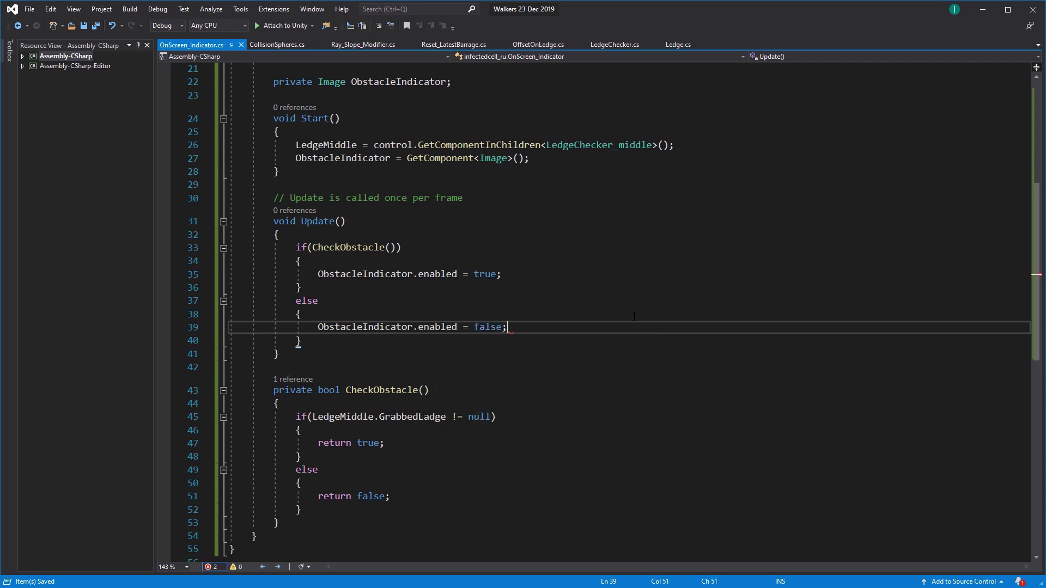
key("alt+Tab")
key("alt+Tab")
Declare Vector3 IndicatorPos = Camera.main.WorldToScreenPoint at the top of the if block
left_click(341, 261)
key("Return")
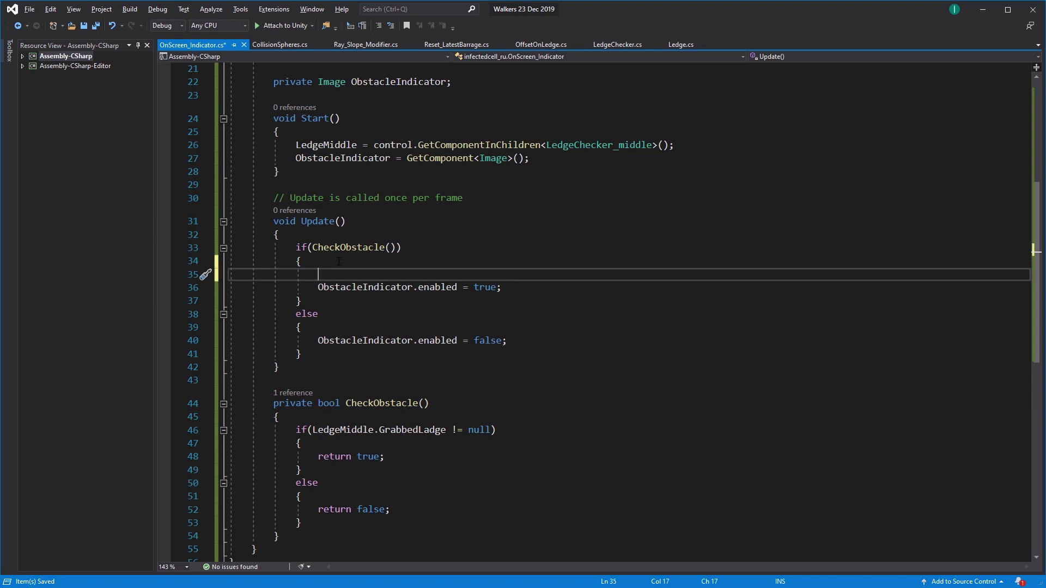
type("Vector3")
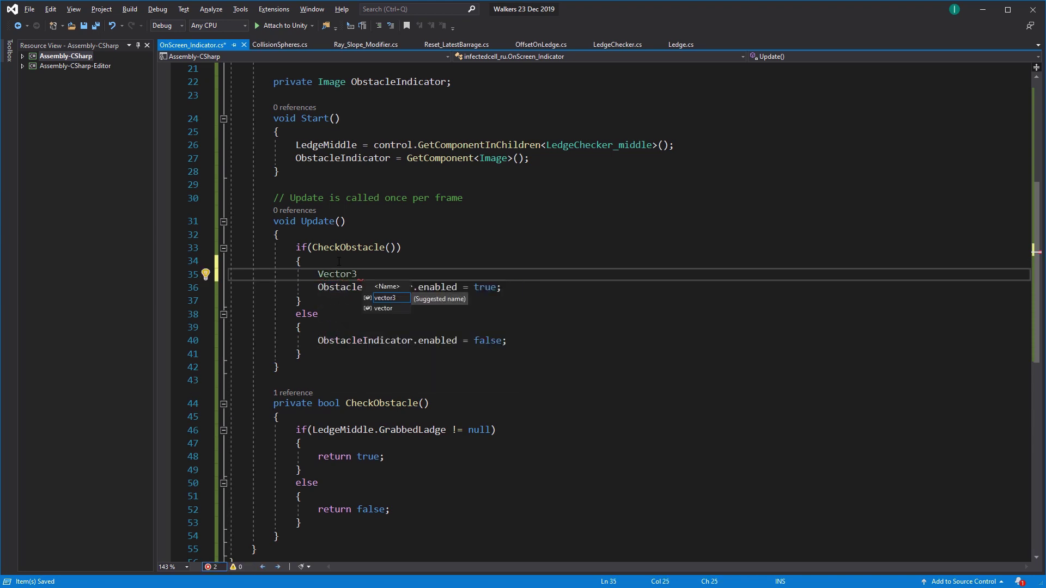
key("Escape")
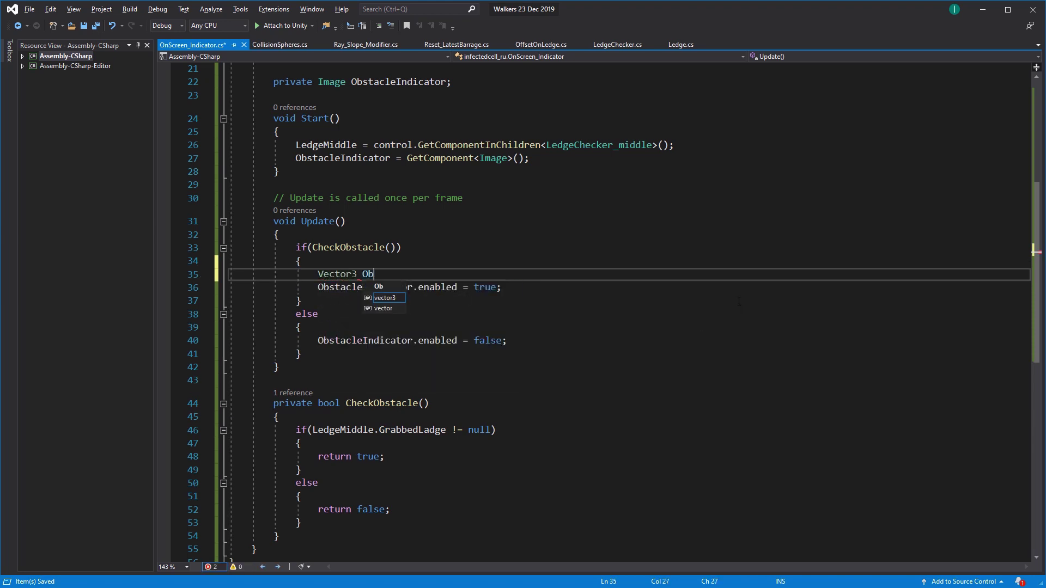
type("IndicatorP")
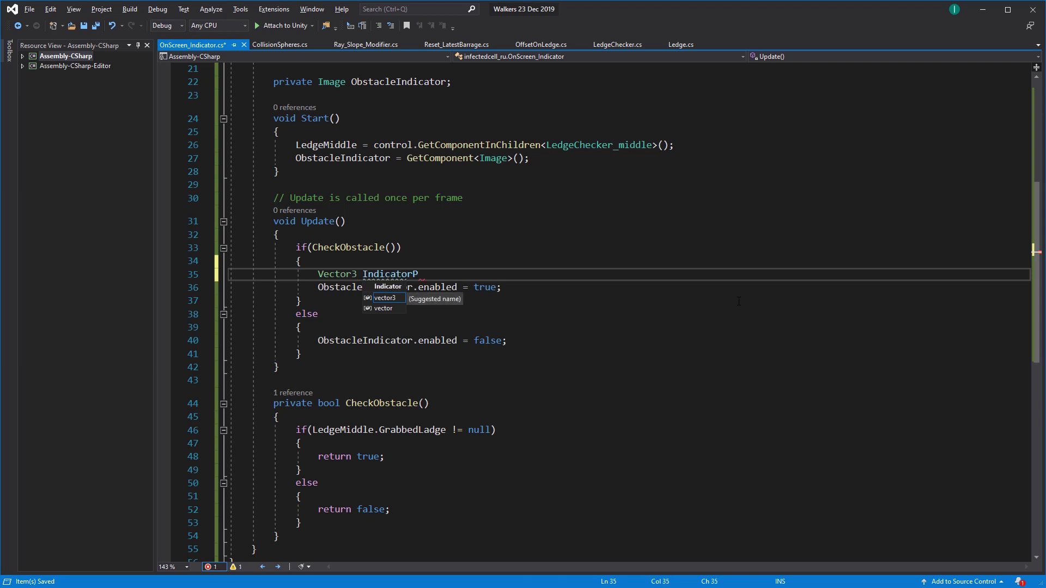
type("os = ")
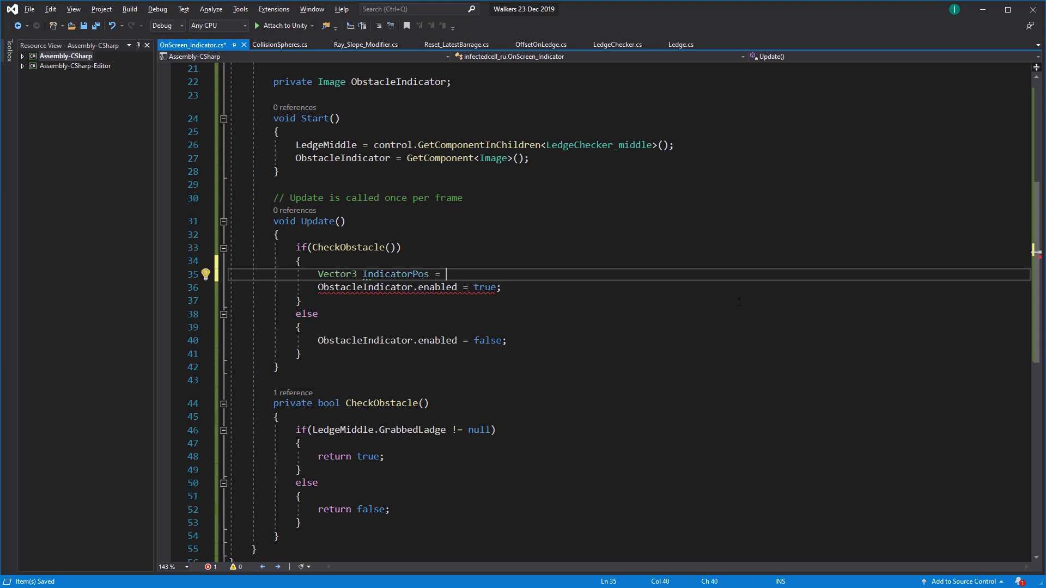
type("Camera")
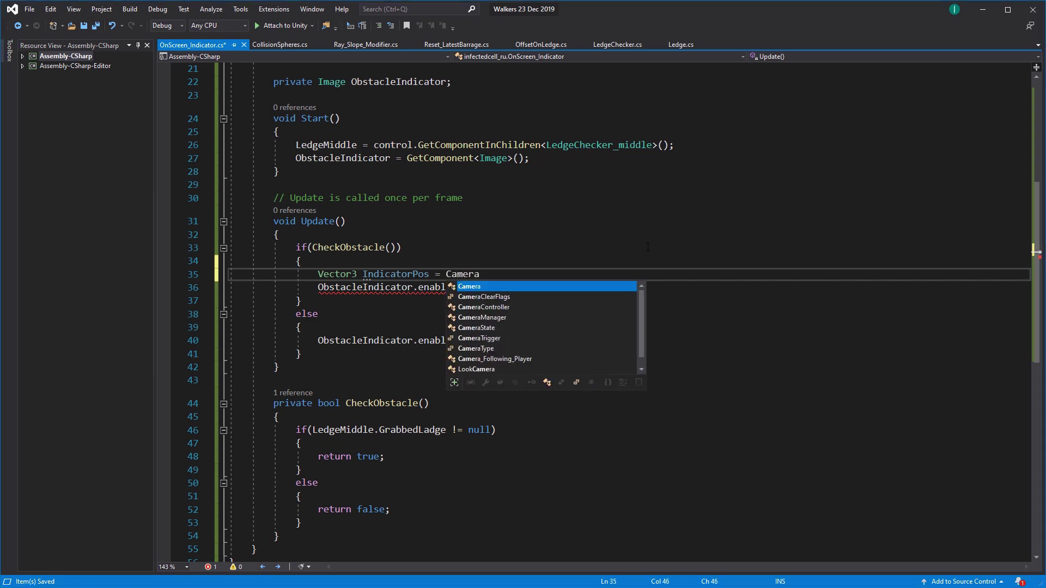
type(".main.")
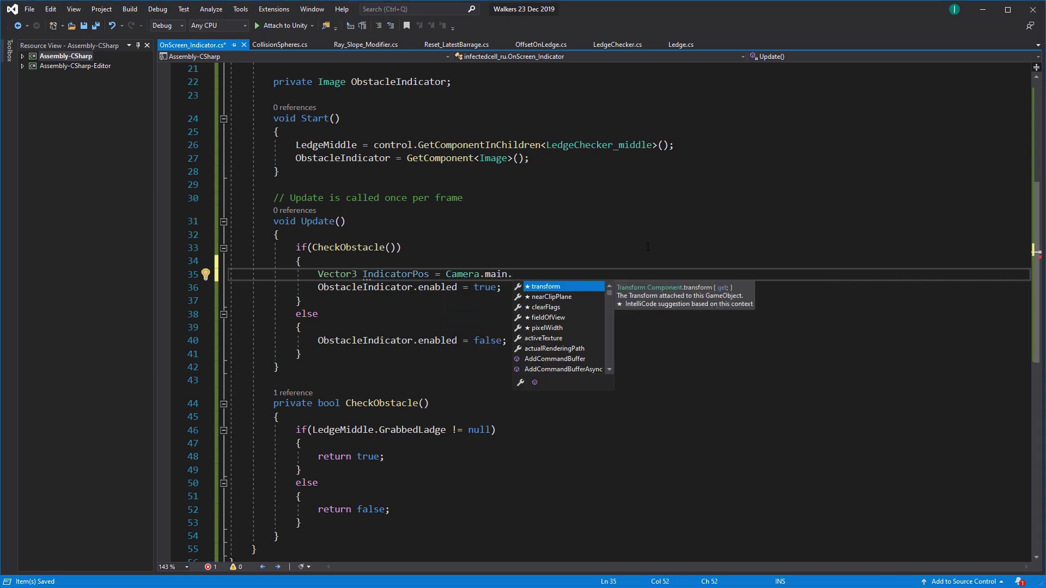
type("scr")
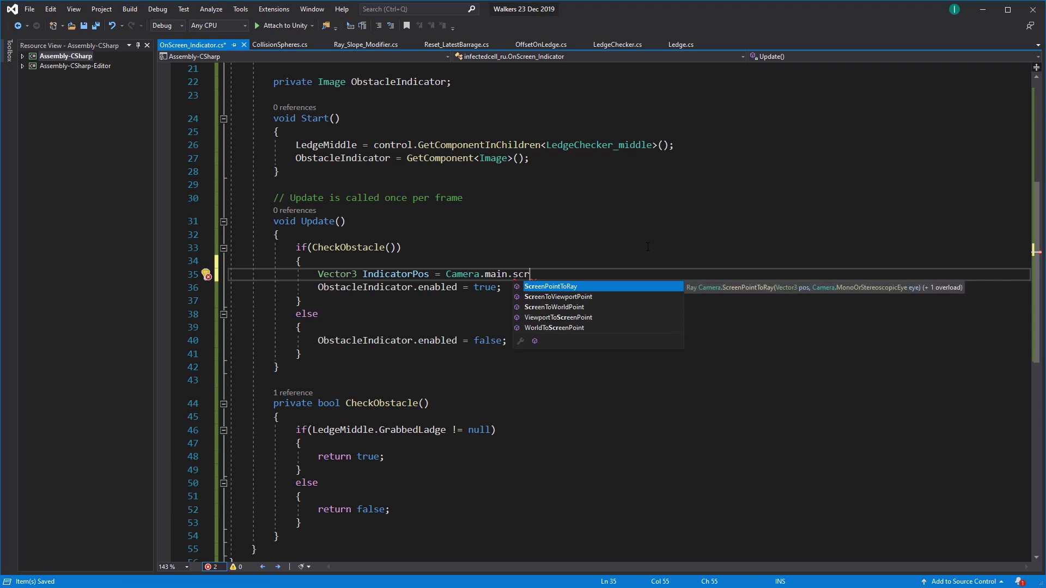
key("Down")
key("Down")
key("Down")
key("Down")
key("Tab")
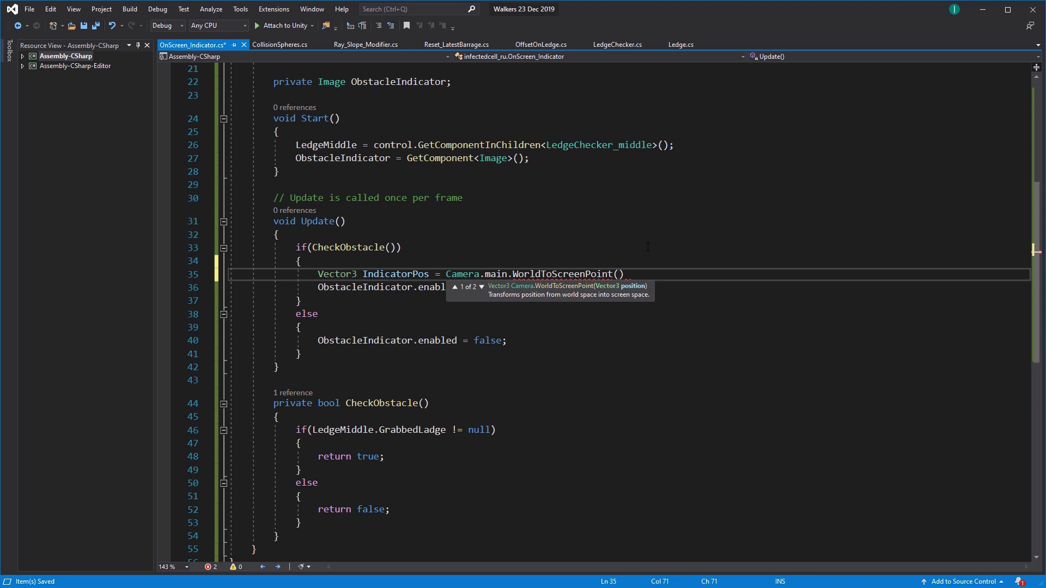
key("Escape")
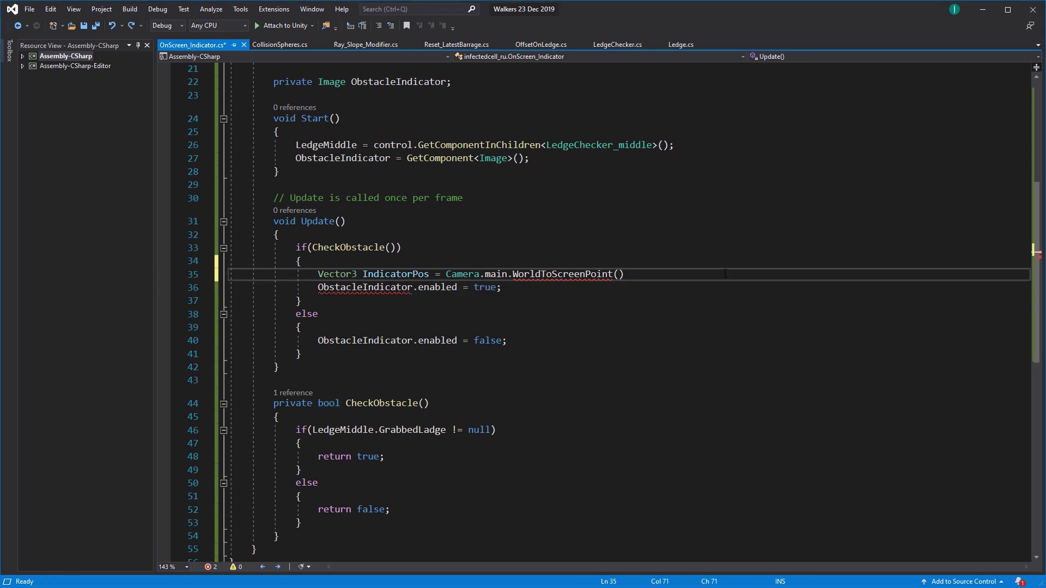
Pass LedgeMiddle.transform.position as the argument and open blank lines below
type("LedgeM")
key("Tab")
type(".transform")
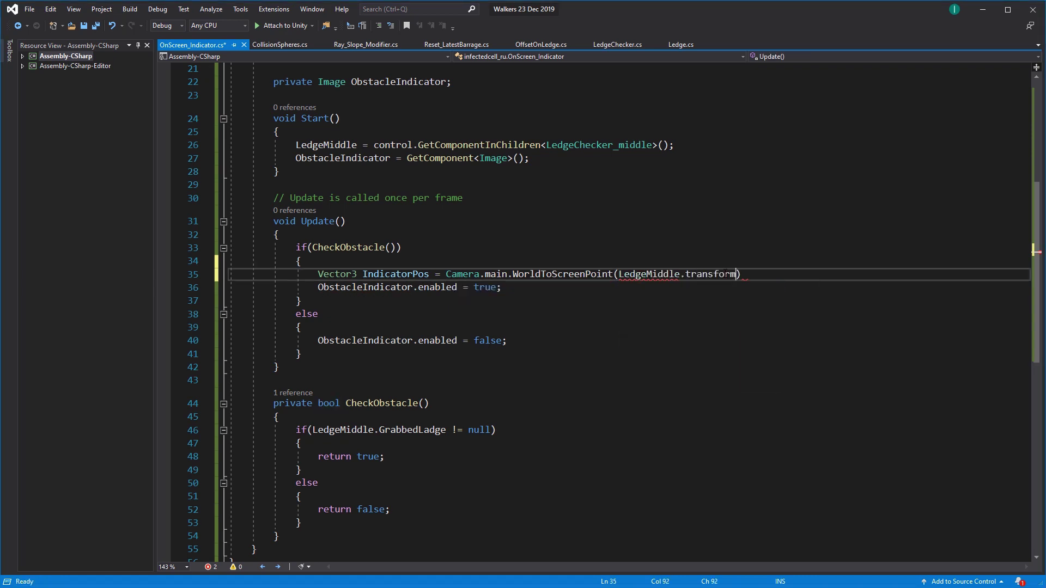
type(".po")
key("Tab")
type(";")
key("Down")
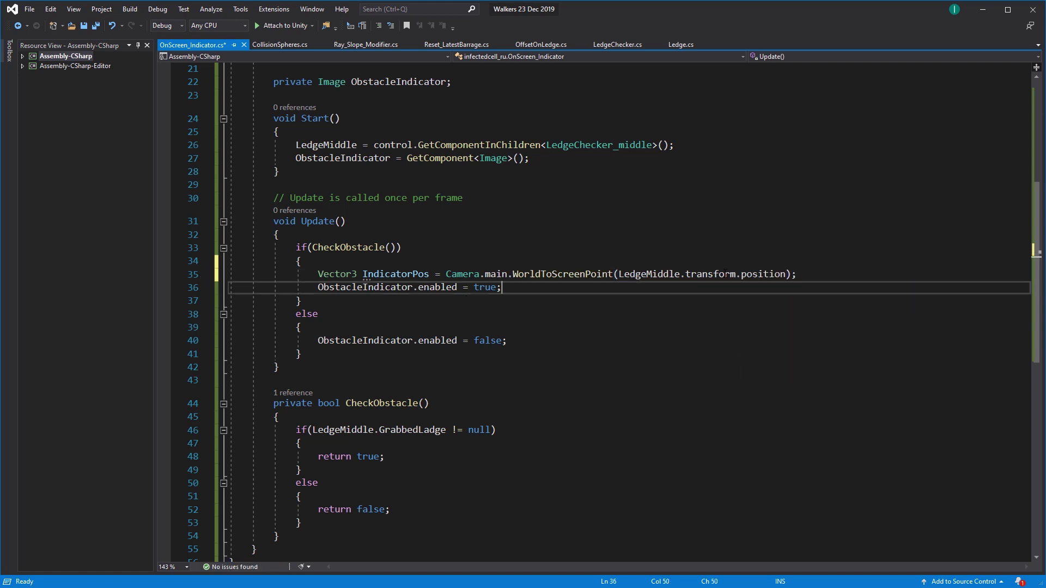
key("ctrl+Return")
key("ctrl+Return")
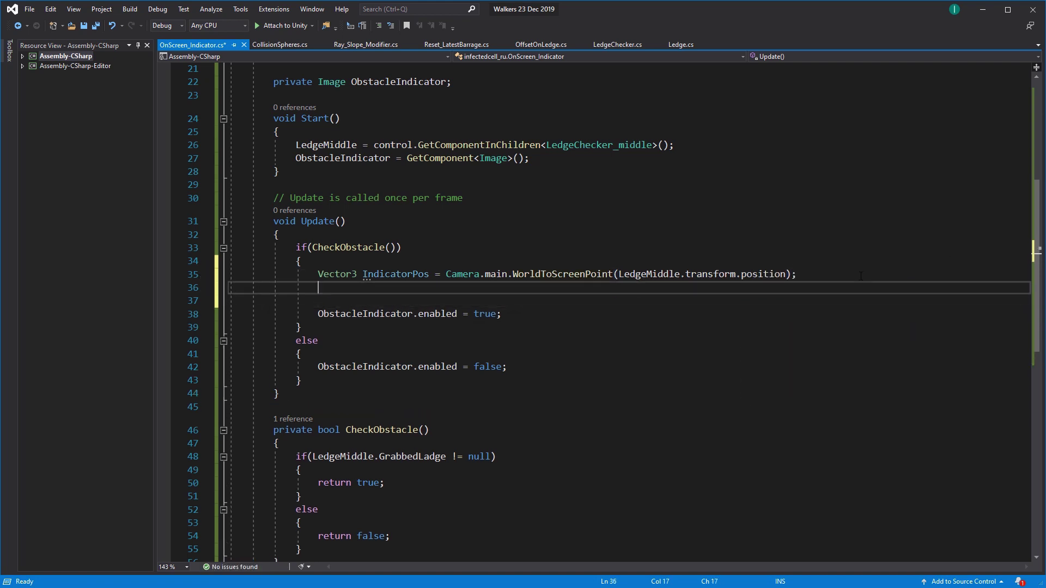
Start an ObstacleIndicator.transform.position line and comment it out for now
type("ObstacleIndicator.transform")
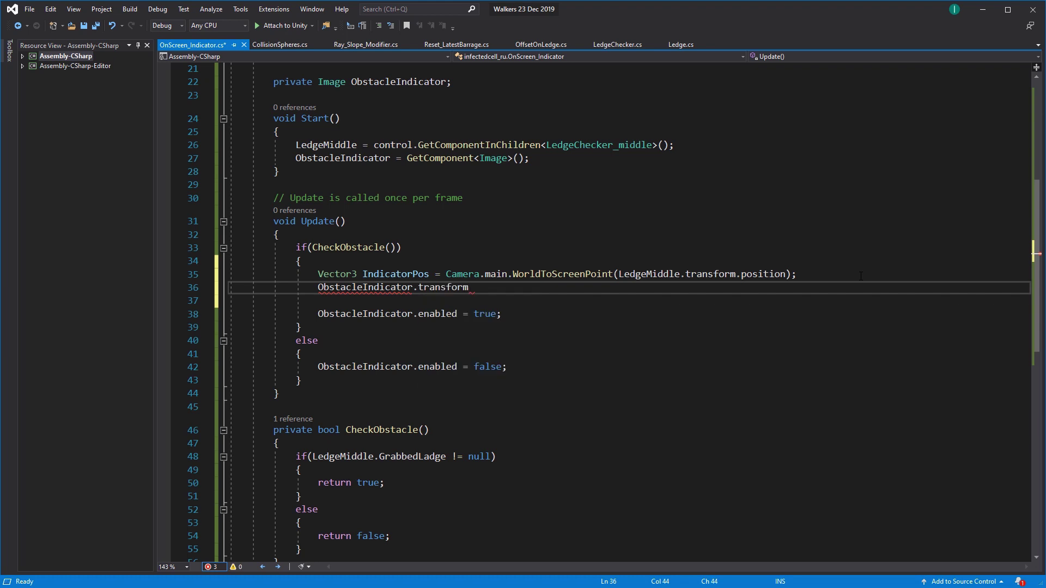
type(".po")
key("Tab")
key("ctrl+k")
key("ctrl+c")
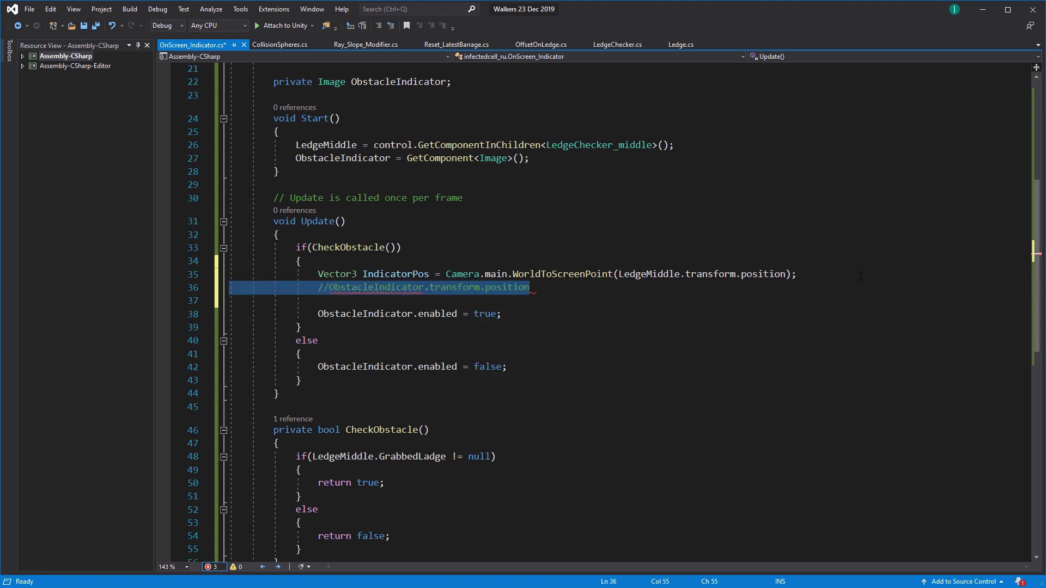
key("ctrl+Return")
key("ctrl+Return")
Declare Vector3 Pos as IndicatorPos plus a new Vector3 vertical offset
type("Vector3 ")
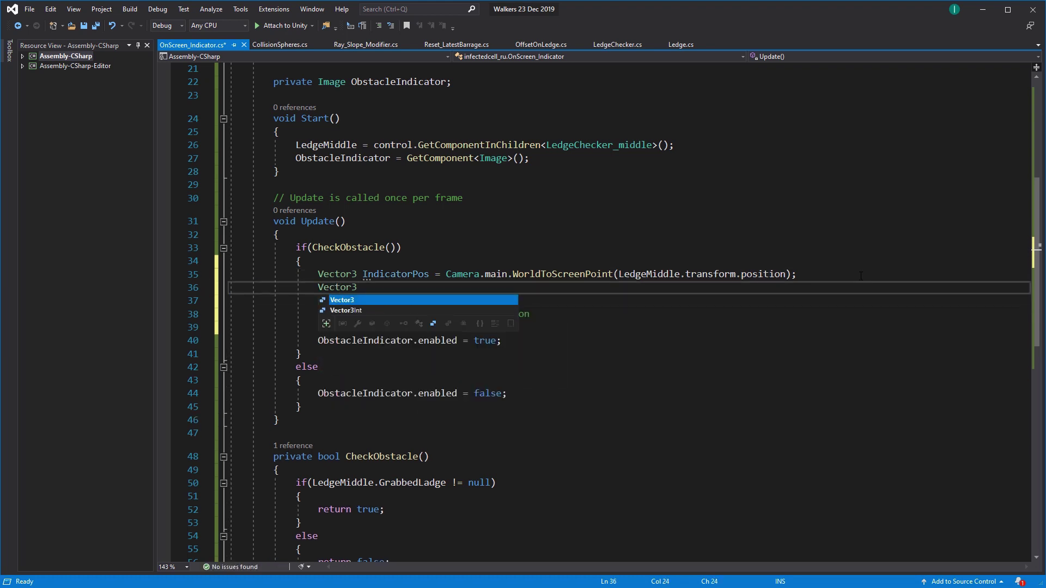
type("pos")
key("BackSpace")
key("BackSpace")
key("BackSpace")
type("Pos = ")
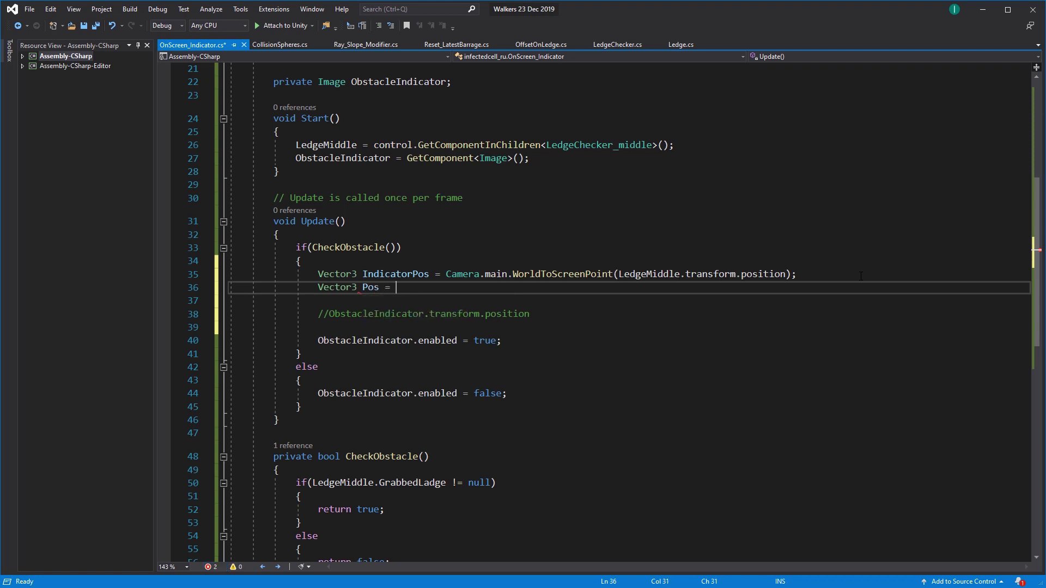
type("new Vector3")
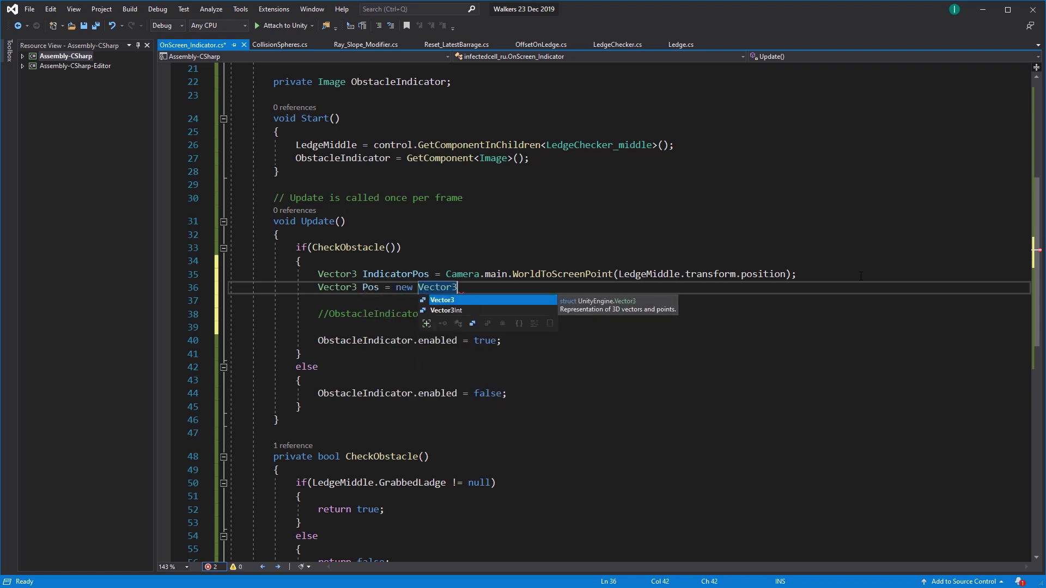
type("(")
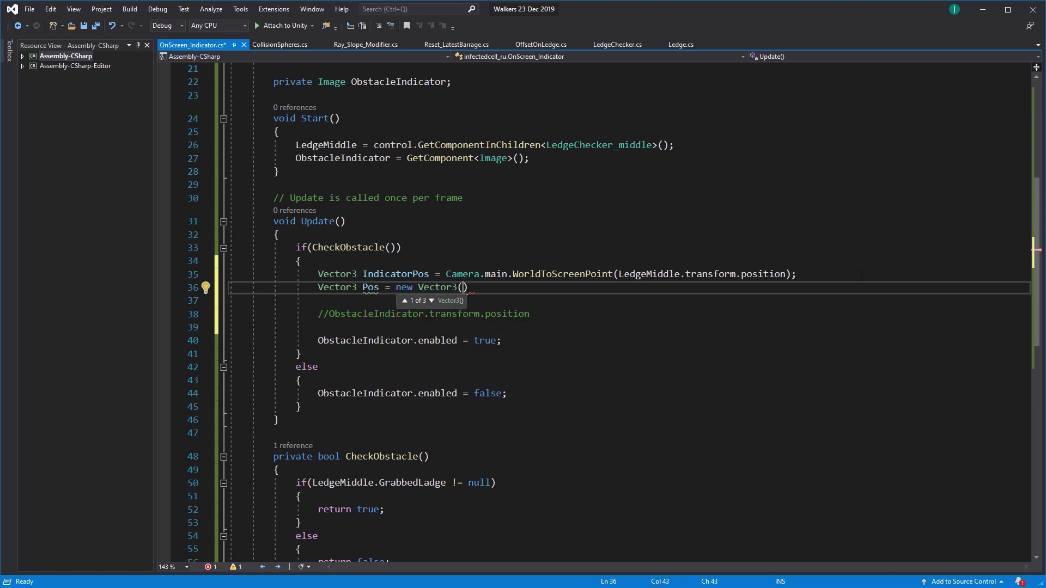
key("ctrl+Left")
key("ctrl+Left")
key("ctrl+Left")
key("Left")
type("Ind")
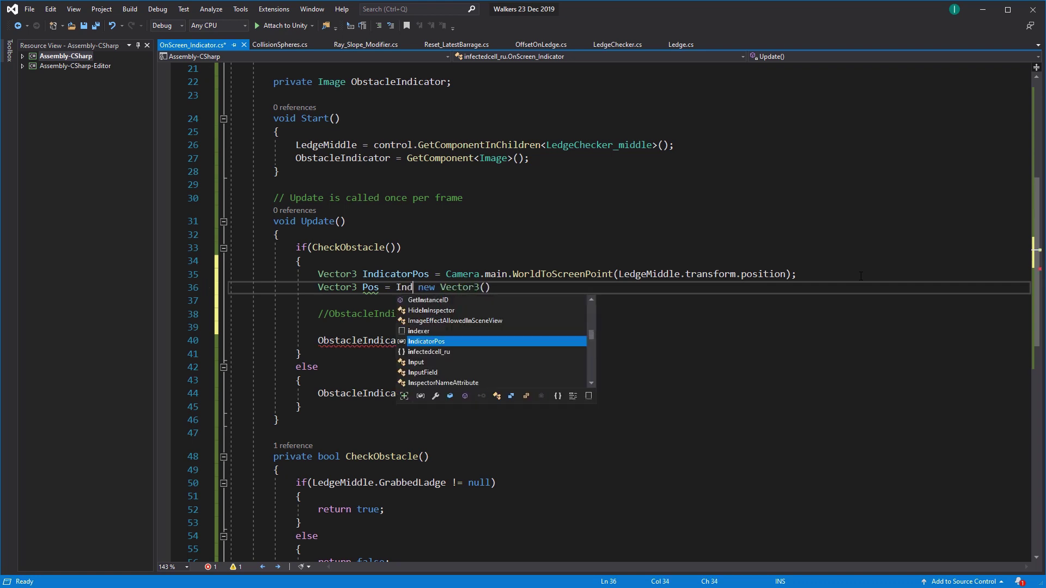
key("Tab")
type("+")
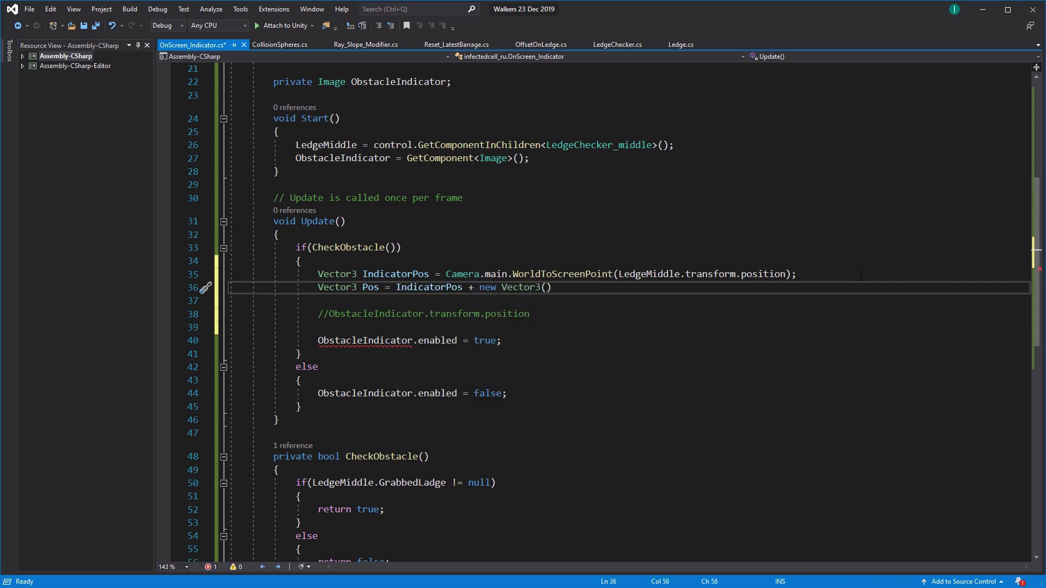
type("0,")
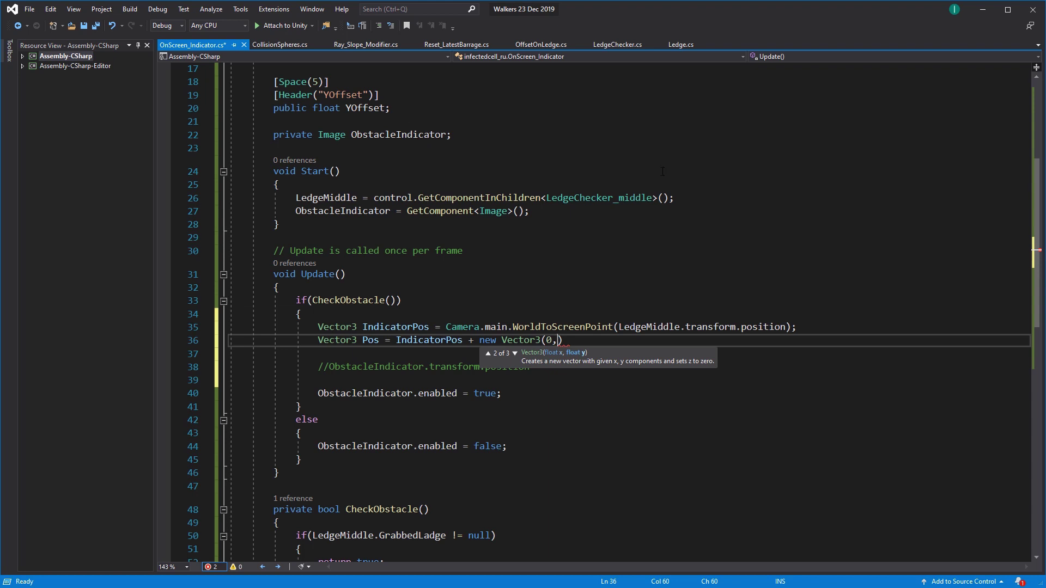
type("OffsetOnLedge);")
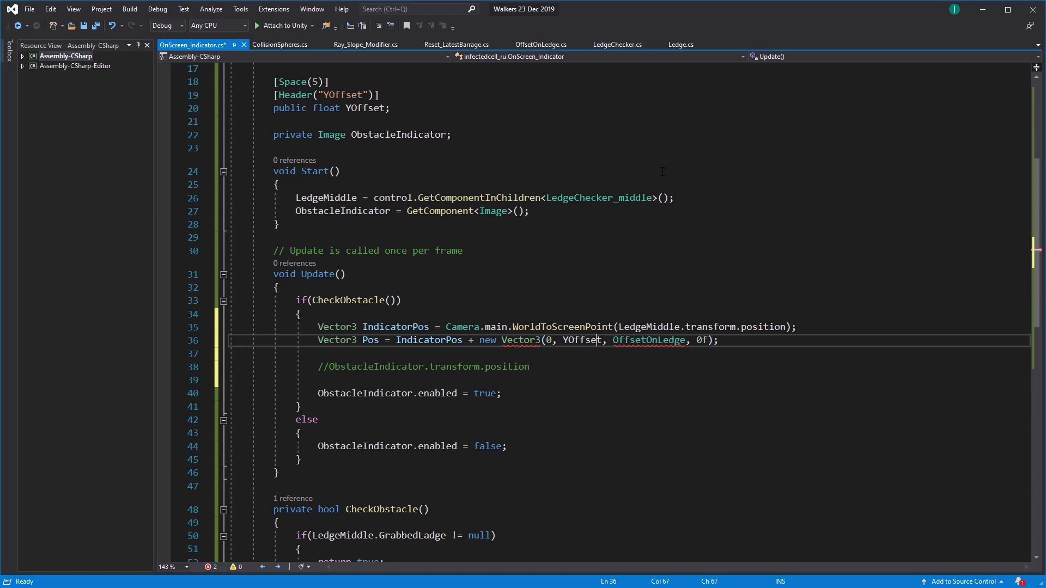
Remove the extra OffsetOnLedge argument, set ObstacleIndicator.transform.position = Pos, and delete the blank line
key("Down")
key("Down")
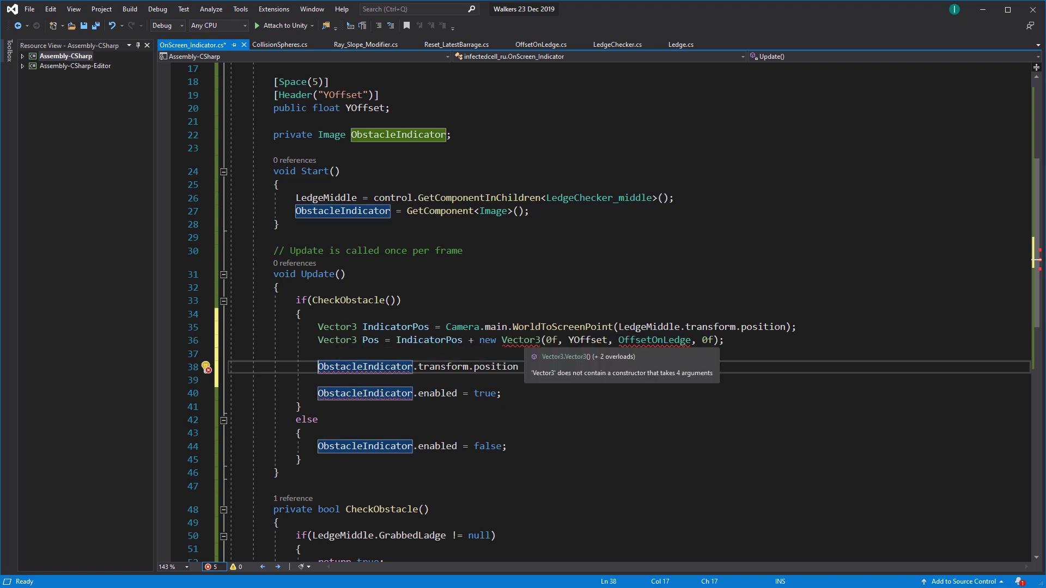
double_click(659, 338)
key("BackSpace")
key("BackSpace")
key("BackSpace")
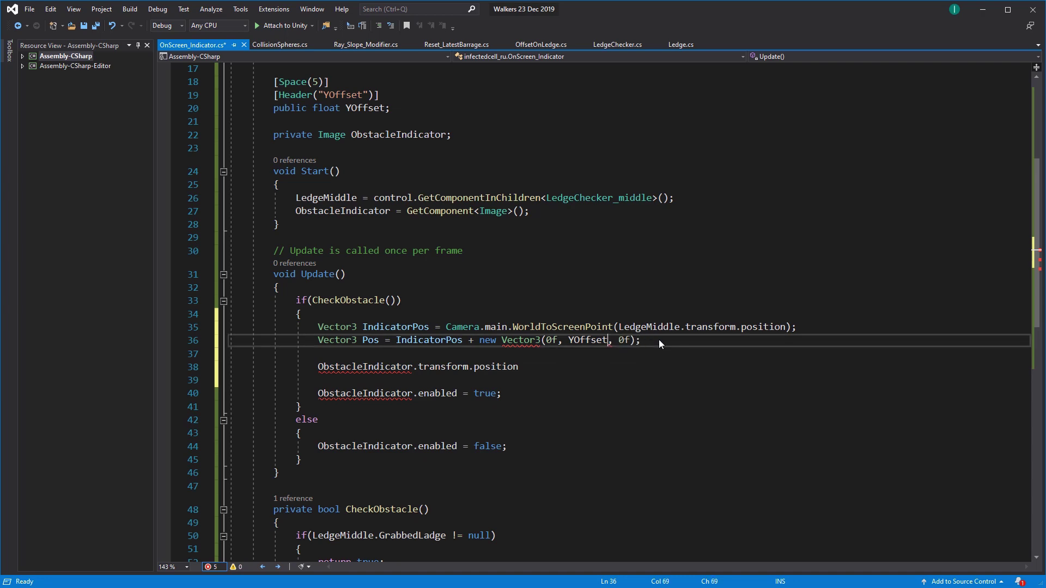
left_click(522, 367)
type("= Pos;")
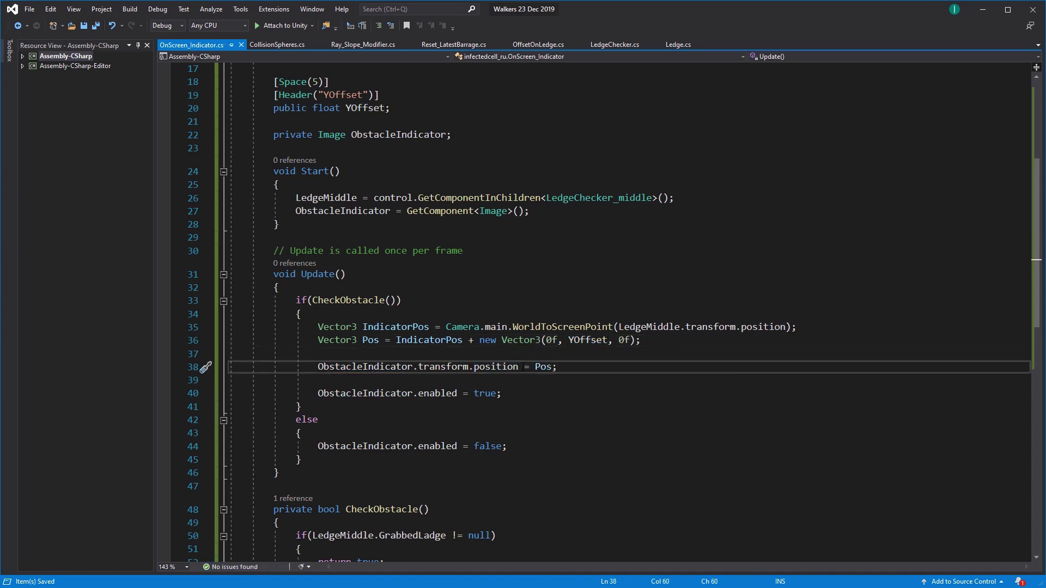
scroll(545, 305, "down", 3)
scroll(544, 305, "up", 1)
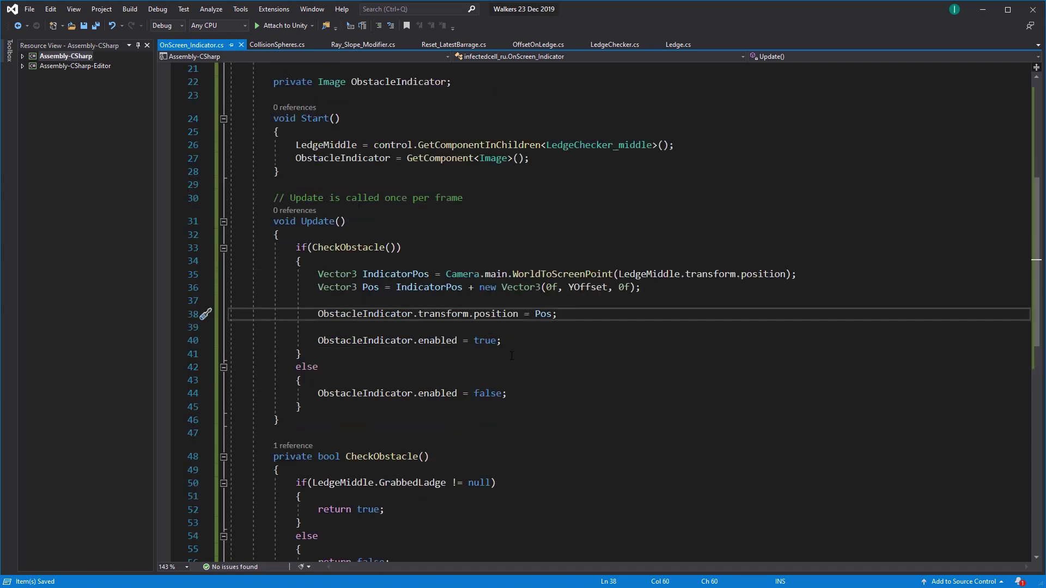
left_click_drag(318, 300, 757, 288)
key("BackSpace")
Back in Unity, stop the running game and select Indicators_Canvas under FPSCanvas
key("alt+Tab")
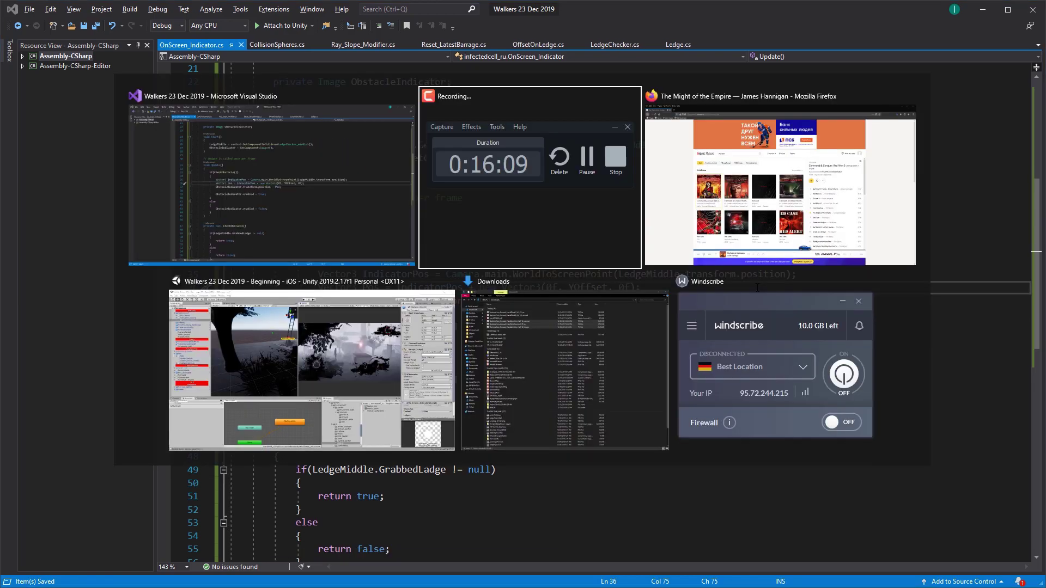
key("alt+Tab")
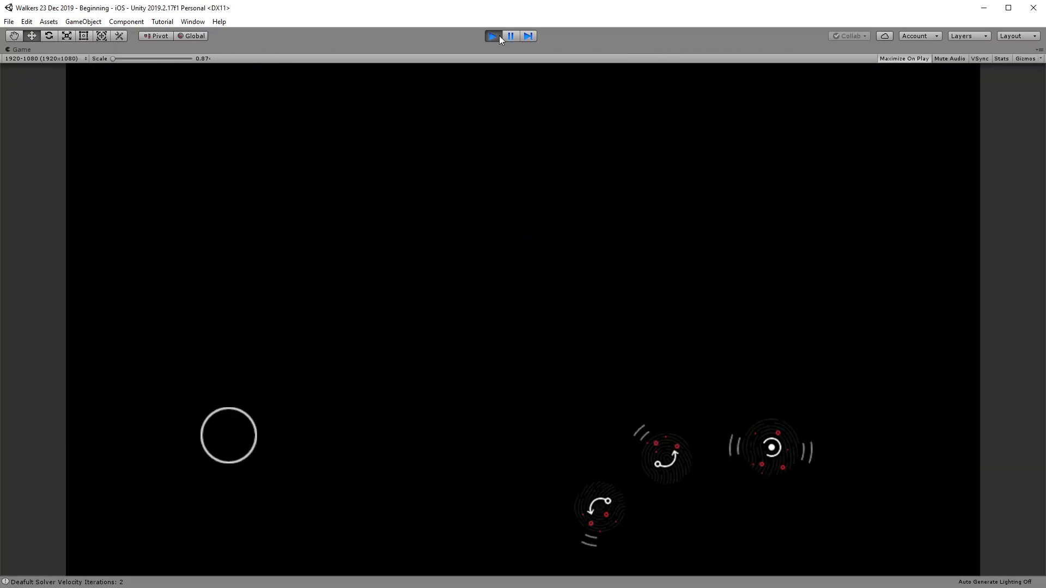
left_click(497, 35)
left_click(58, 94)
left_click(63, 103)
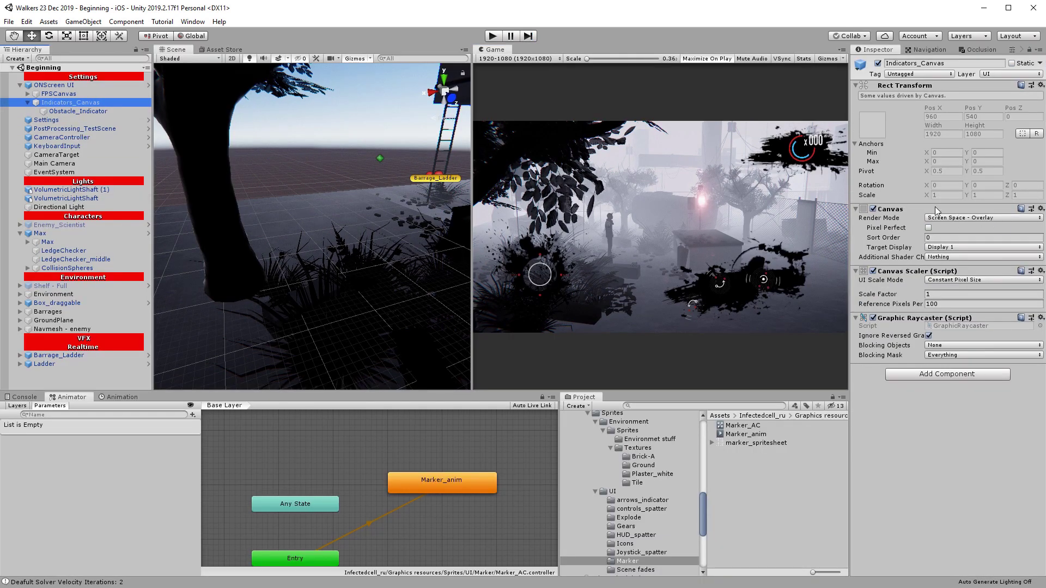
Play-test the indicator, append .gr after LedgeMiddle on line 35, then stop playback
left_click(492, 36)
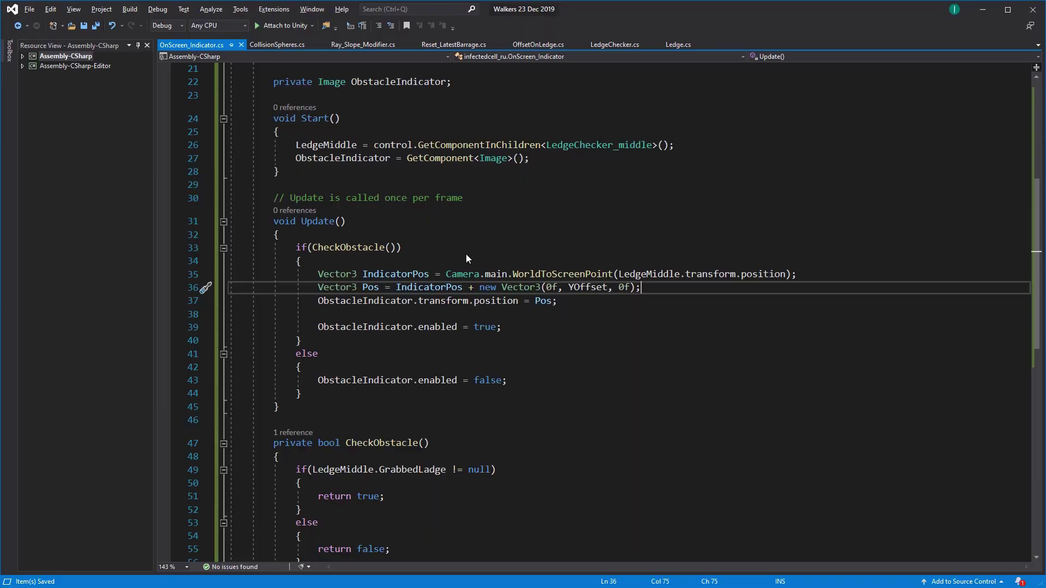
left_click(680, 274)
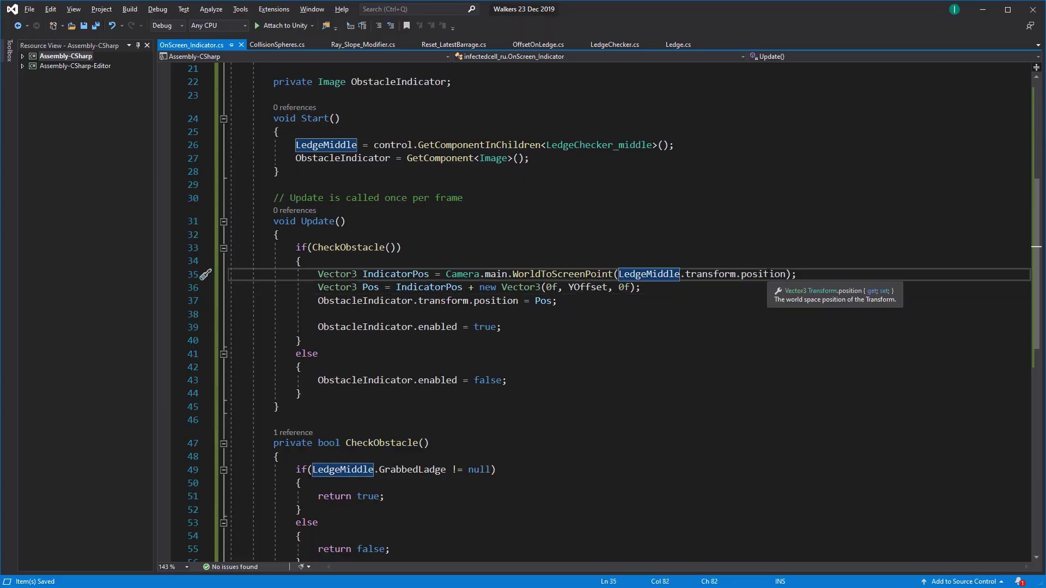
type(".gr")
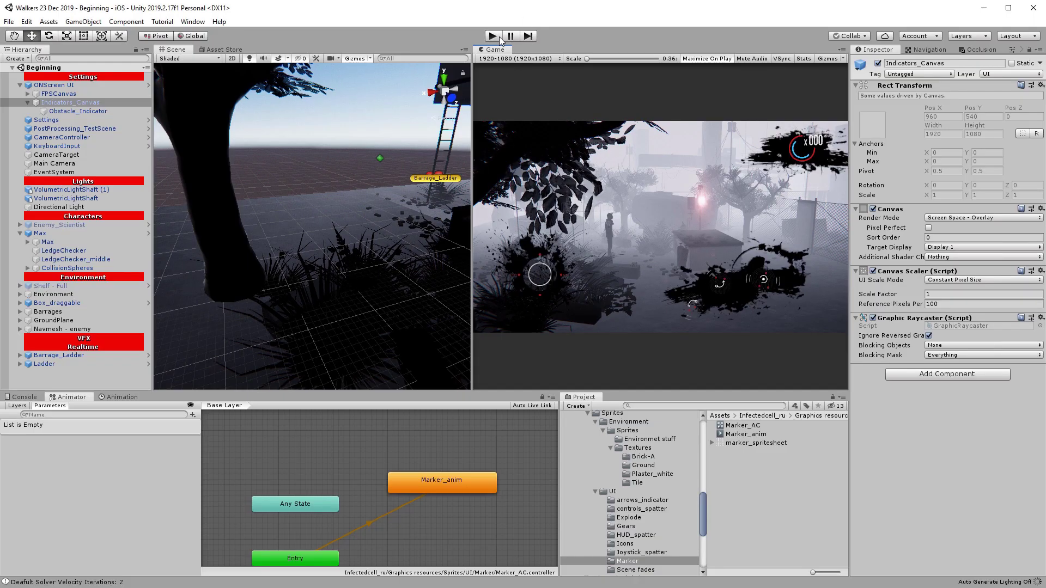
left_click(493, 37)
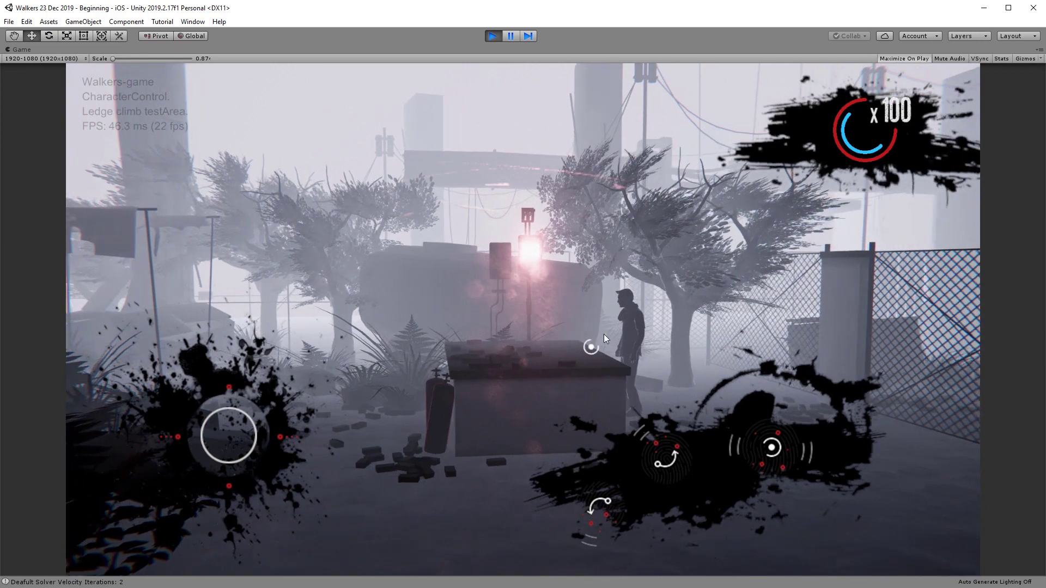
left_click(492, 35)
Give Obstacle_Indicator an offset of 5, then play-test and pause the game
left_click(78, 111)
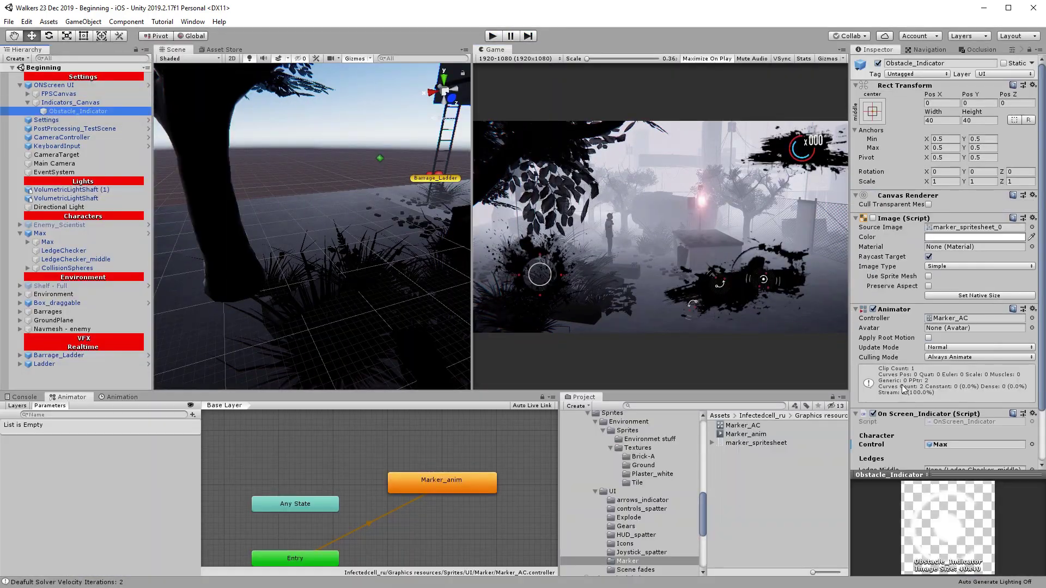
scroll(947, 430, "down", 3)
type("5")
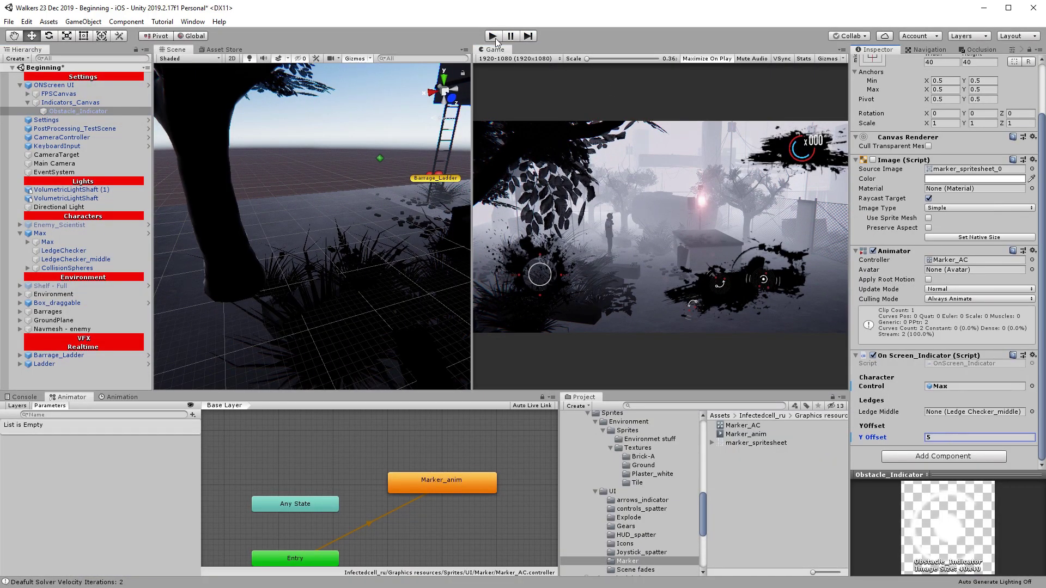
left_click(494, 37)
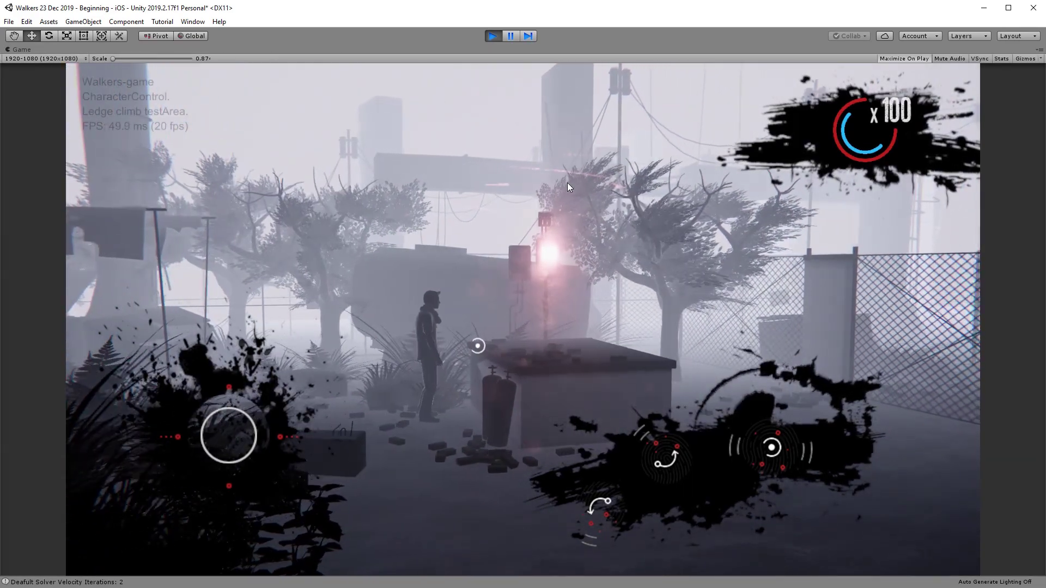
key("ctrl+shift+p")
key("shift+space")
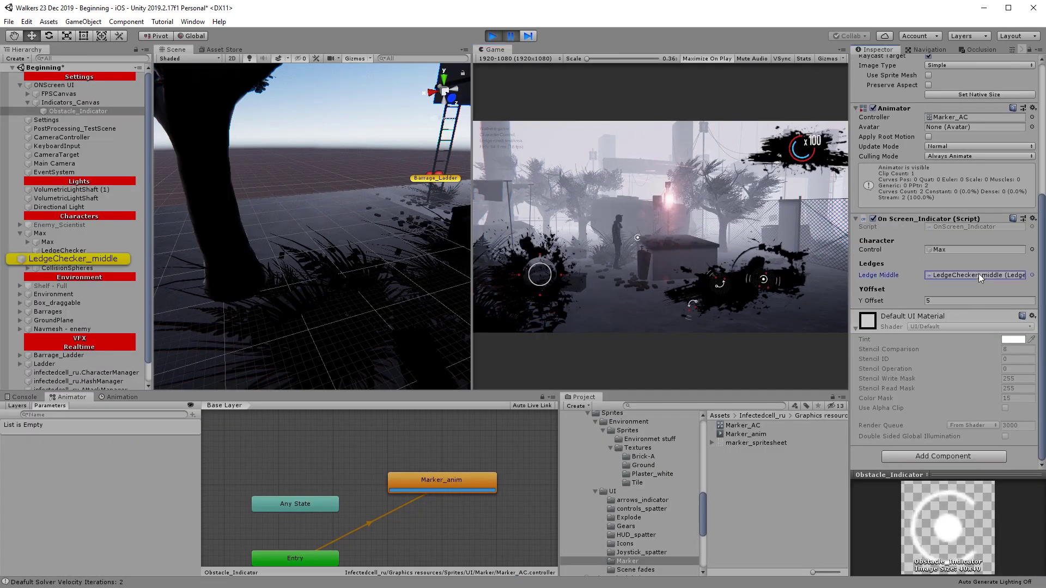
Frame the middle ledge checker in the Scene view, then reselect Obstacle_Indicator and stop Play
left_click(92, 256)
key("f")
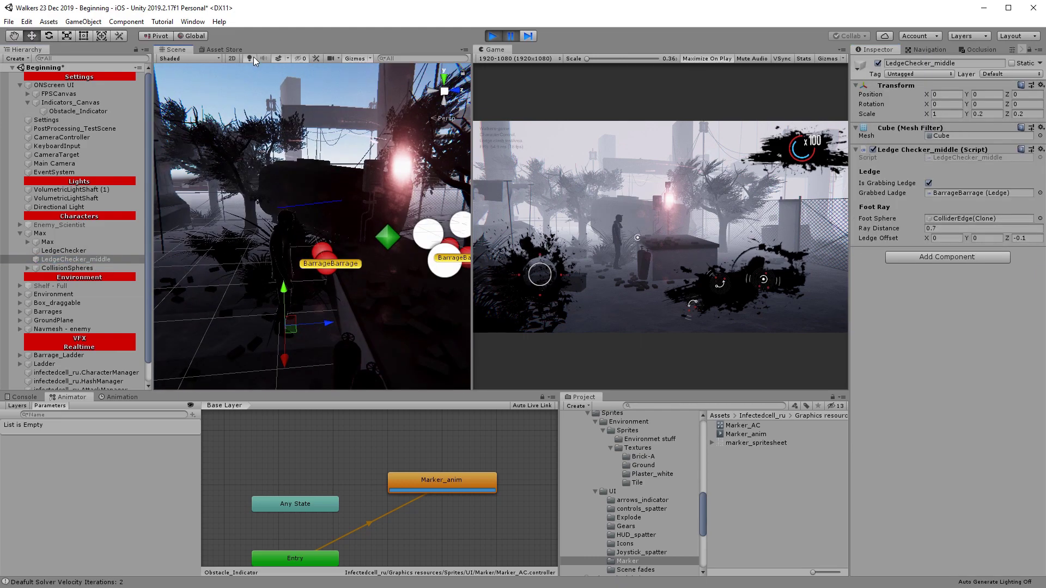
mouse_move(294, 218)
left_mouse_down("alt")
mouse_move(323, 293)
mouse_move(348, 136)
mouse_move(277, 222)
left_mouse_up("alt")
left_click(356, 58)
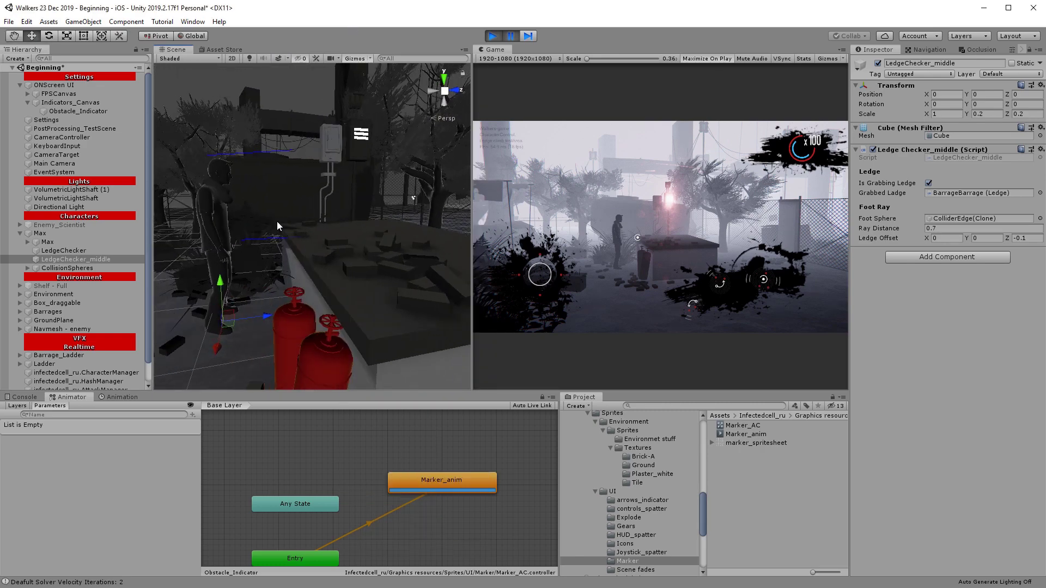
scroll(674, 244, "up", 1)
scroll(675, 244, "up", 5)
scroll(662, 248, "up", 4)
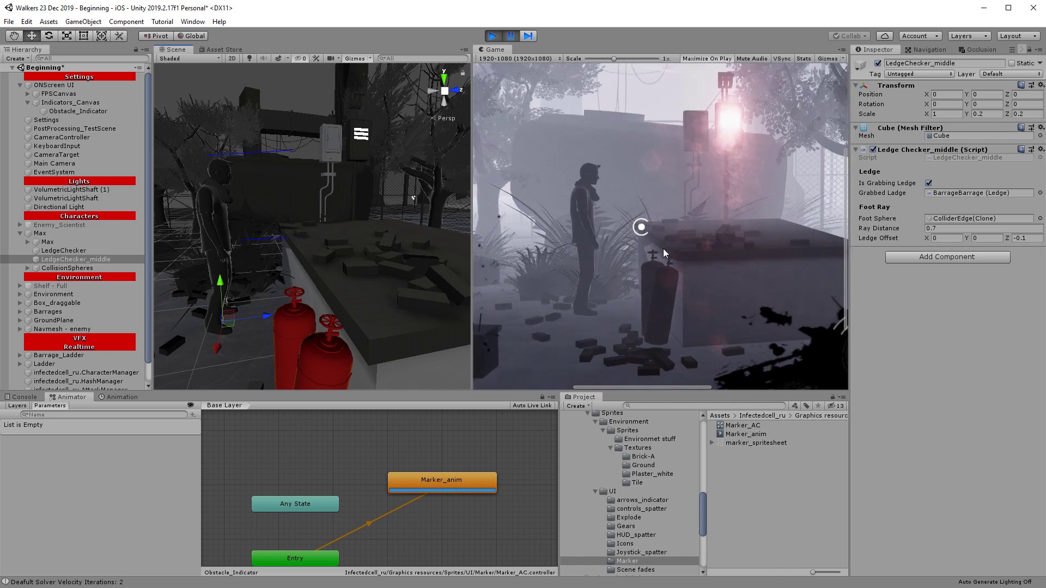
left_click(70, 112)
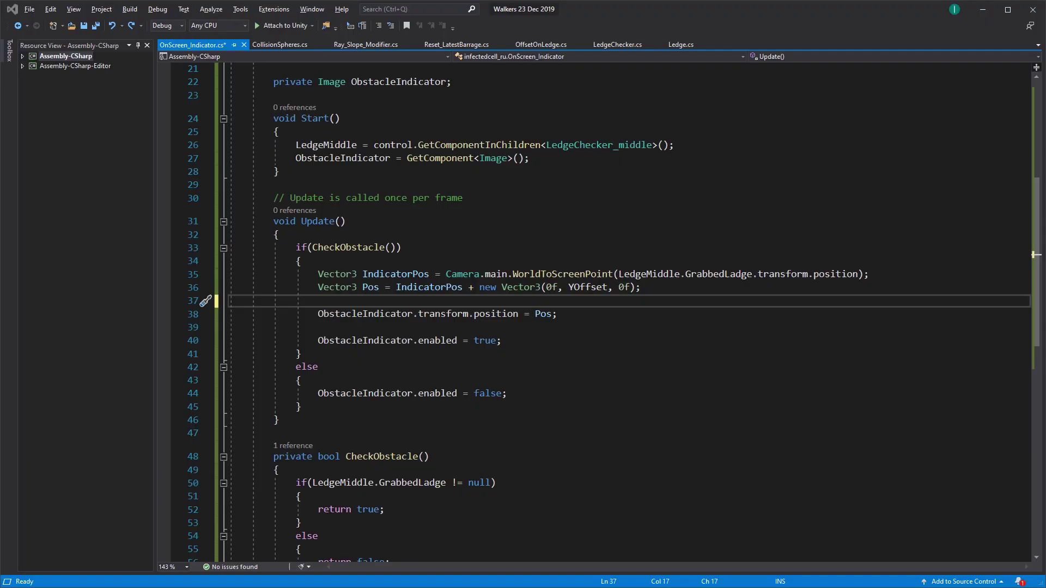
left_click(364, 287)
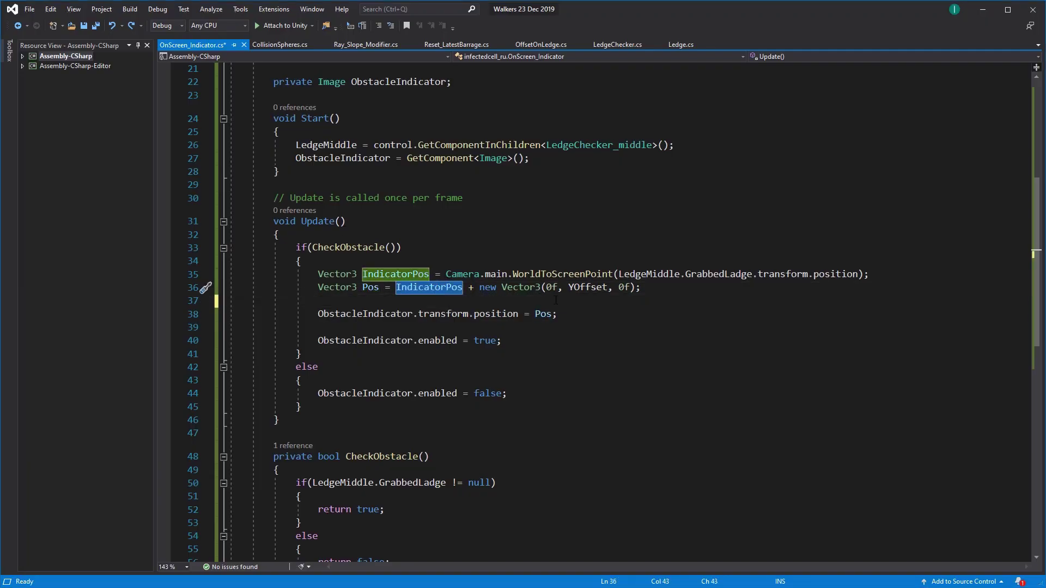
Change line 36 to Pos = new Vector3(IndicatorPos.x, IndicatorPos.y + YOffset, IndicatorPos.z)
key("BackSpace")
key("Delete")
key("Delete")
key("Delete")
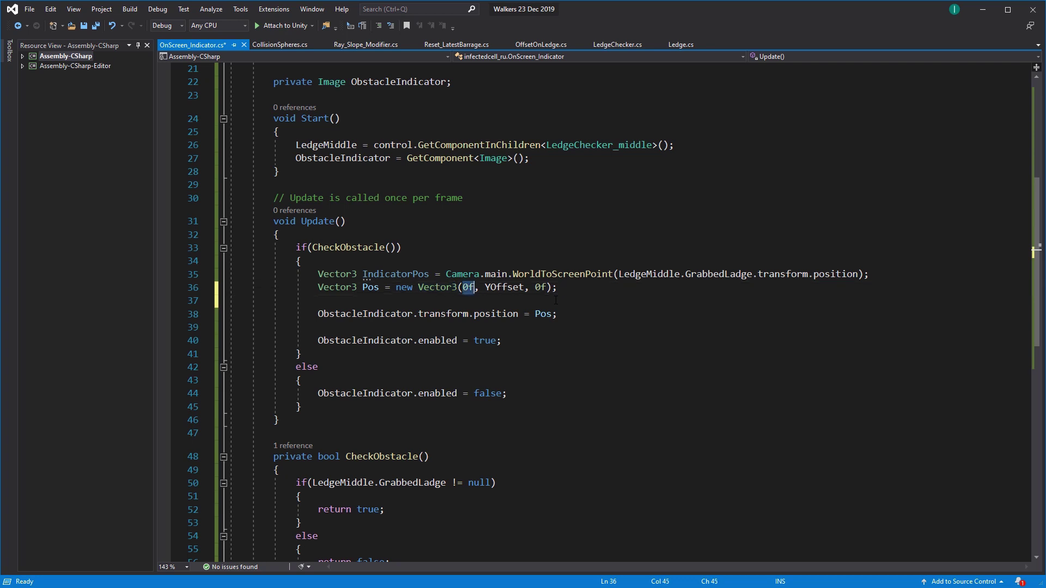
type("IndicatorPos.x")
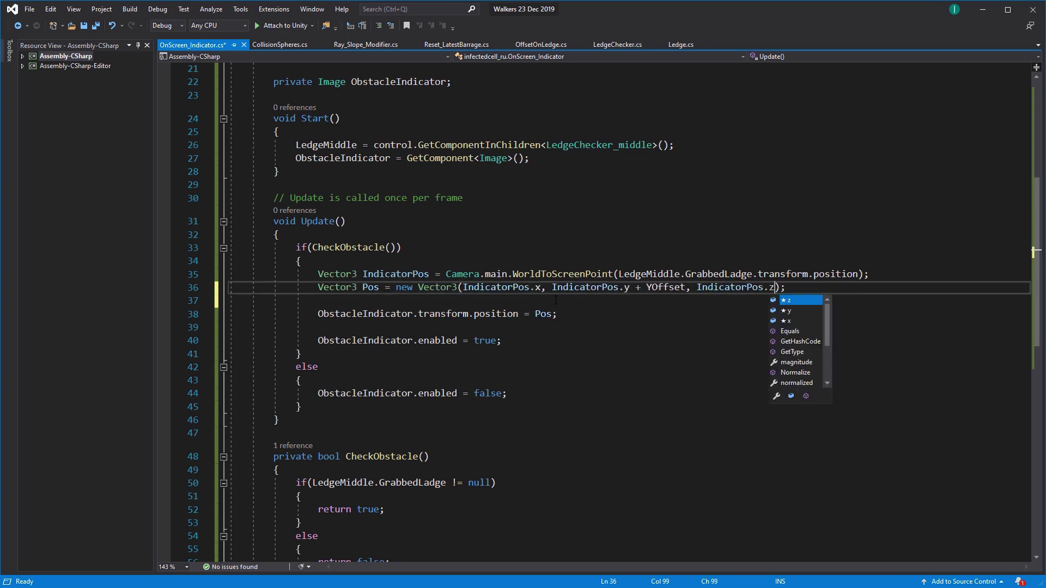
key("Escape")
key("Down")
key("Down")
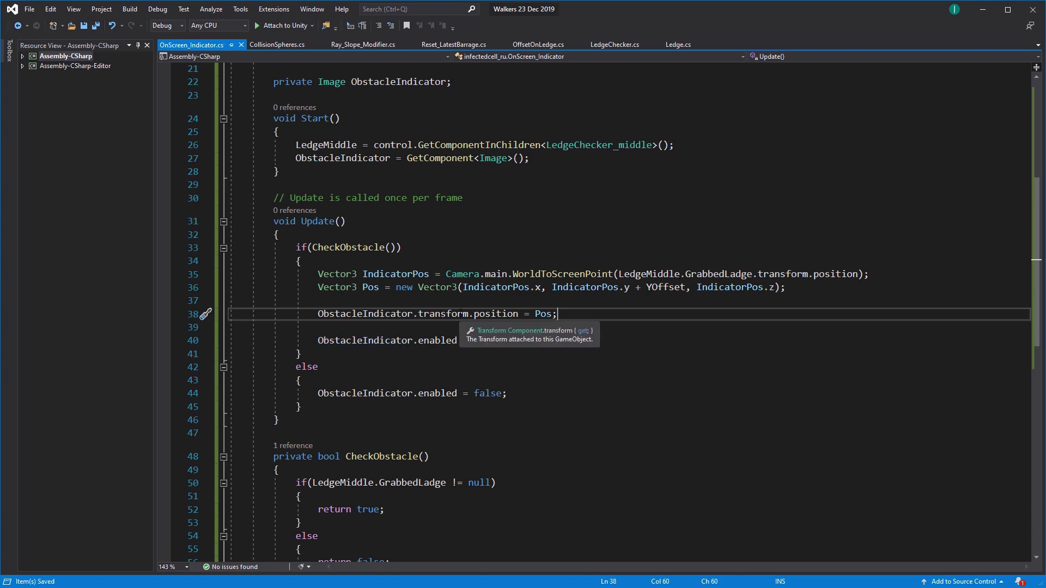
key("alt+Tab")
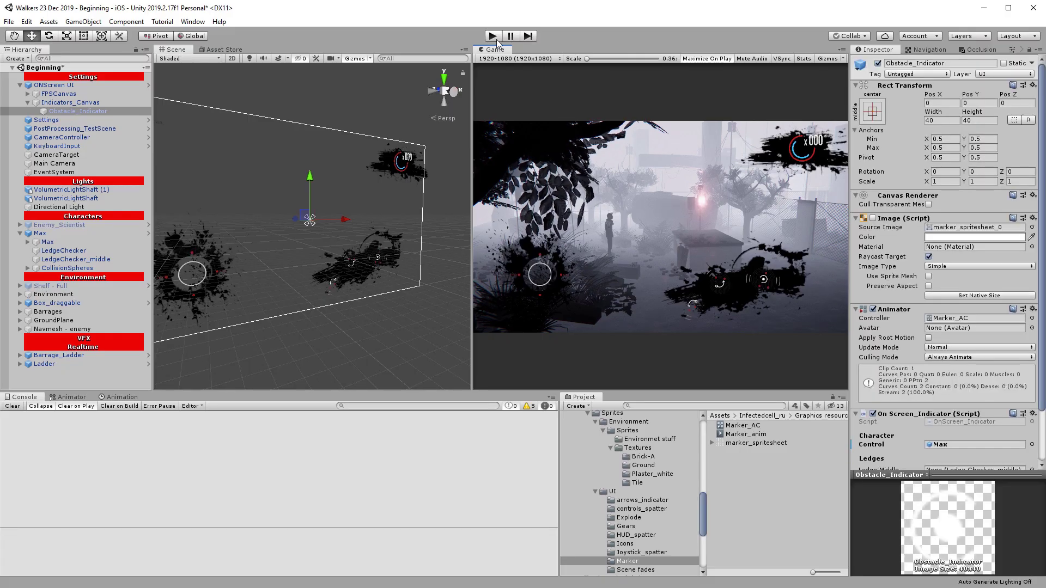
Run the game, raise the Y Offset to lift the marker, then stop Play
key("ctrl+p")
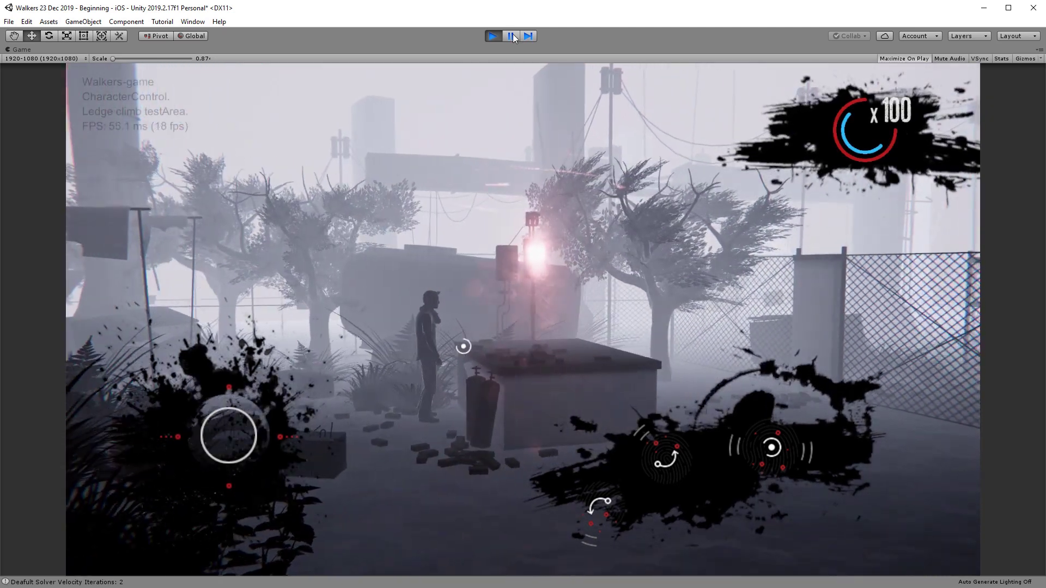
left_click(510, 36)
left_click(510, 36)
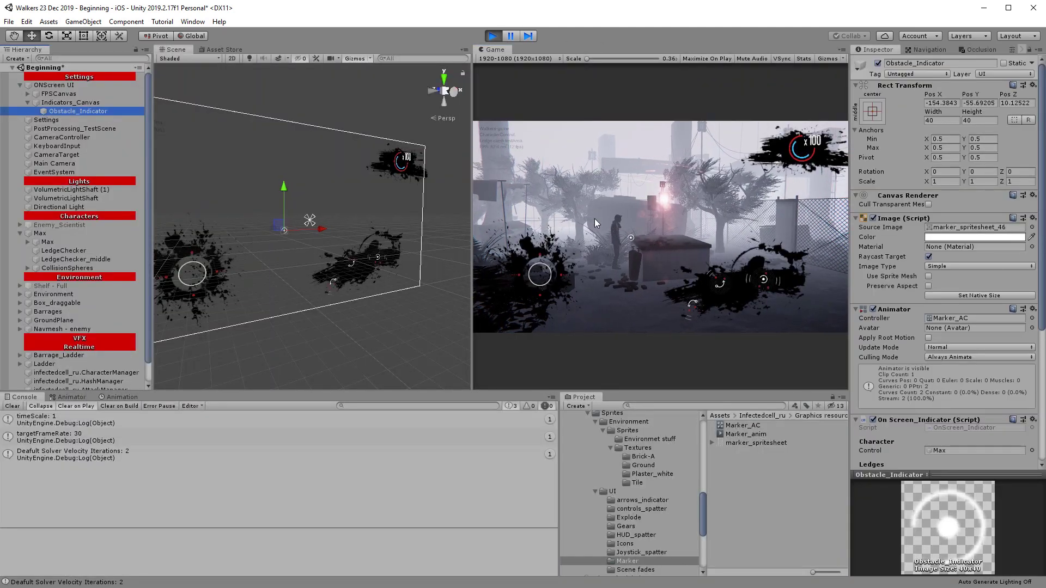
scroll(917, 346, "down", 4)
left_click_drag(861, 298, 887, 299)
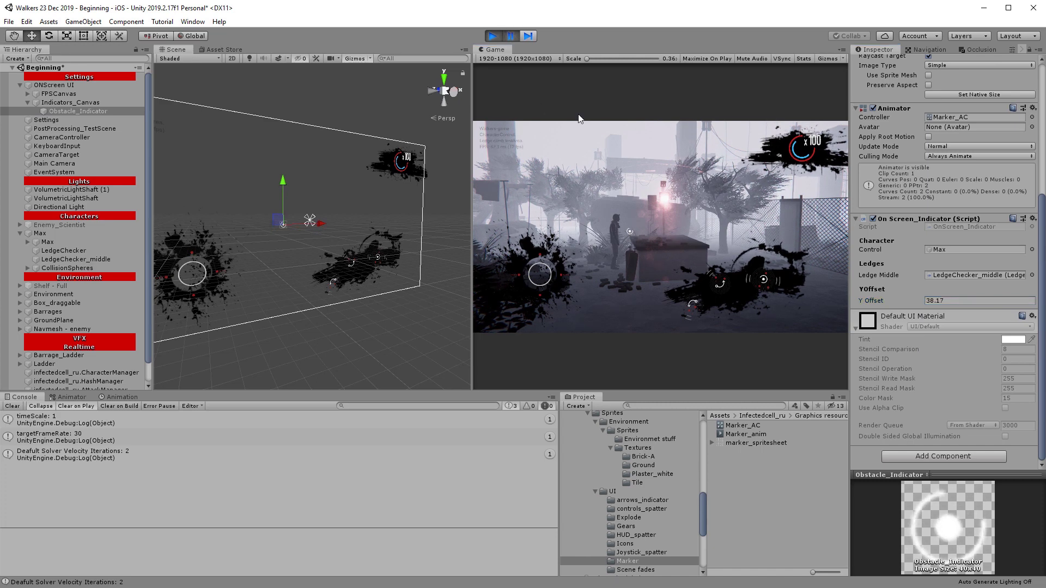
scroll(624, 247, "up", 3)
scroll(624, 247, "up", 3)
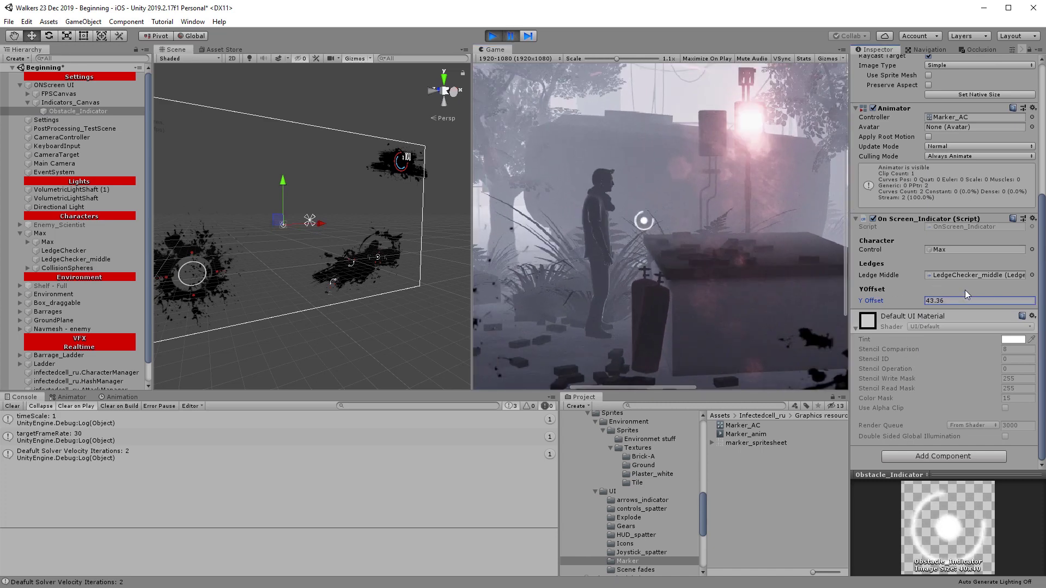
left_click(492, 36)
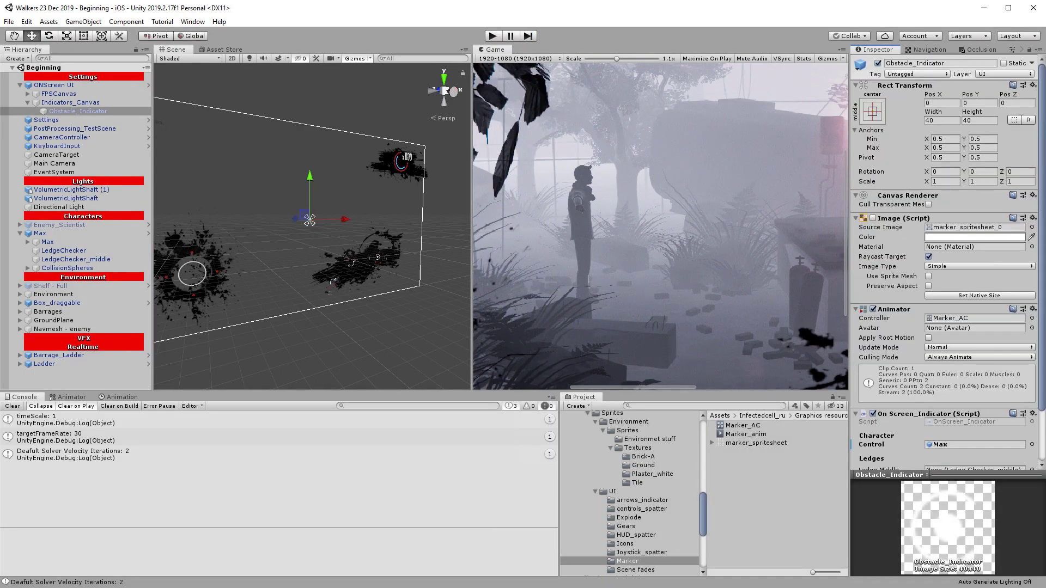
Move Max and the Main Camera together along Z, then play and pause the game
key("Up")
key("Up")
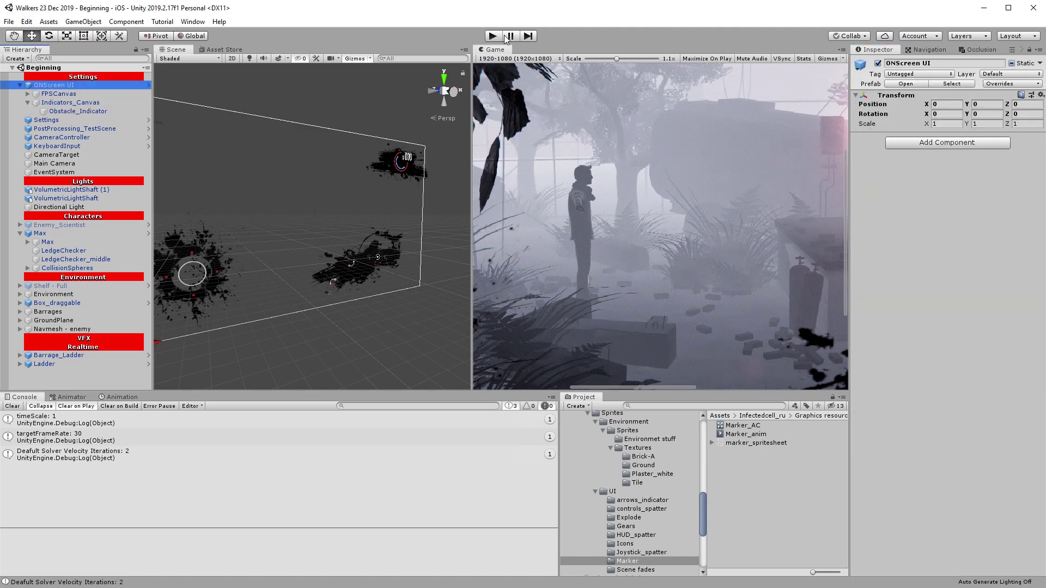
left_click(707, 58)
double_click(66, 235)
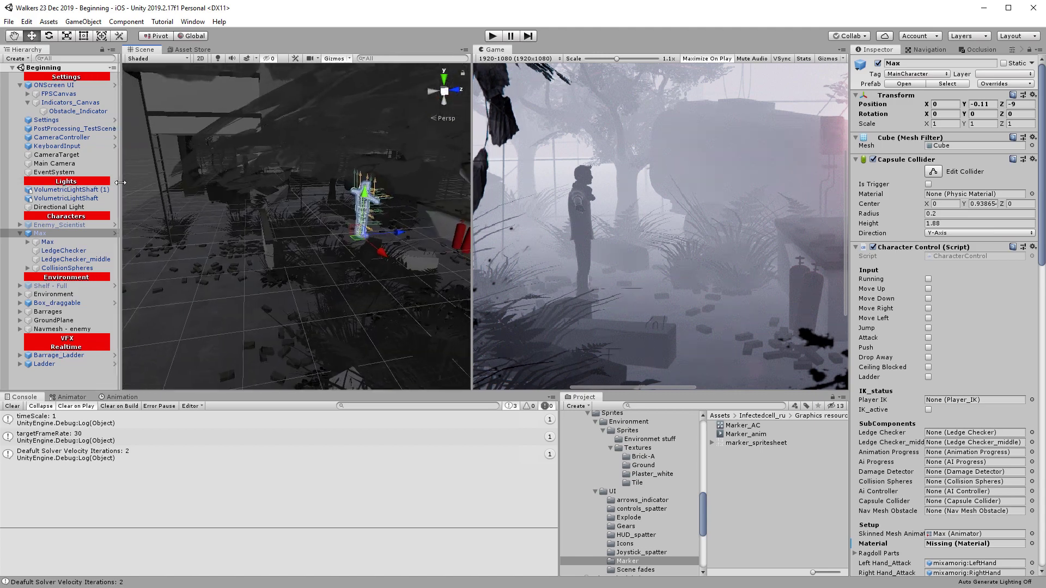
left_click_drag(457, 229, 234, 227)
key("ctrl+z")
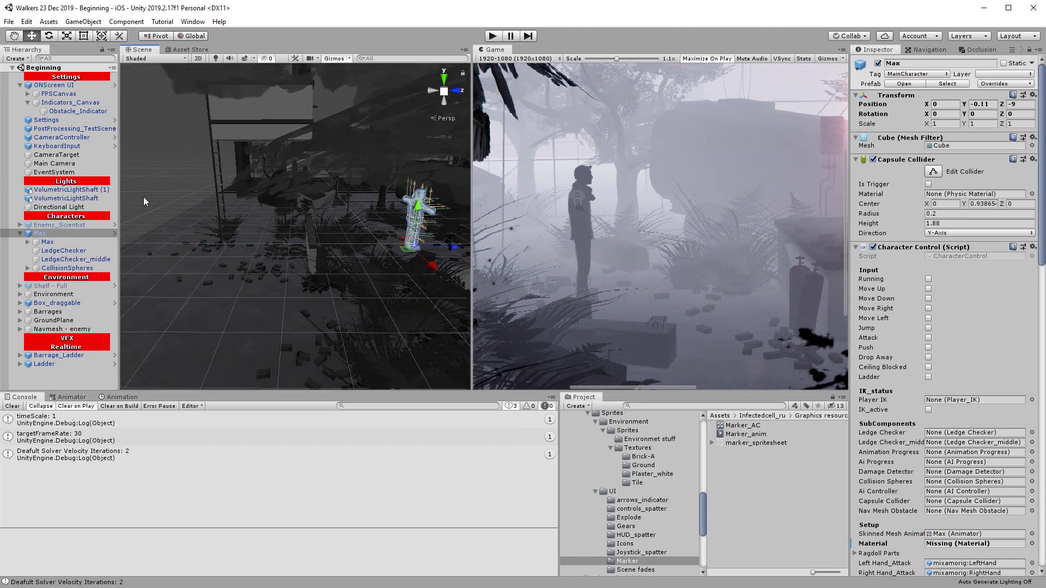
left_click(74, 164, "ctrl")
left_click_drag(454, 247, 244, 228)
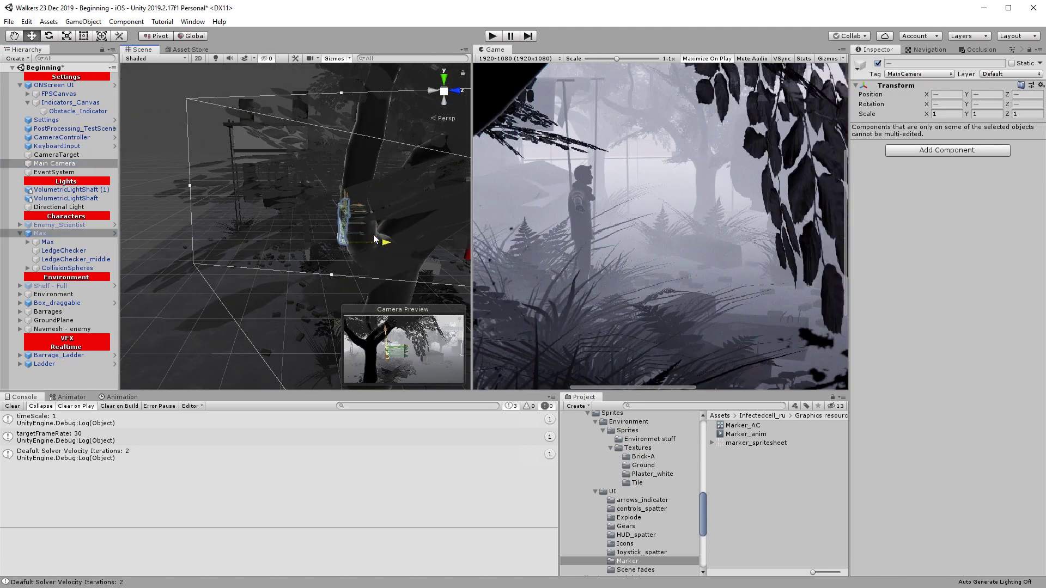
key("ctrl+p")
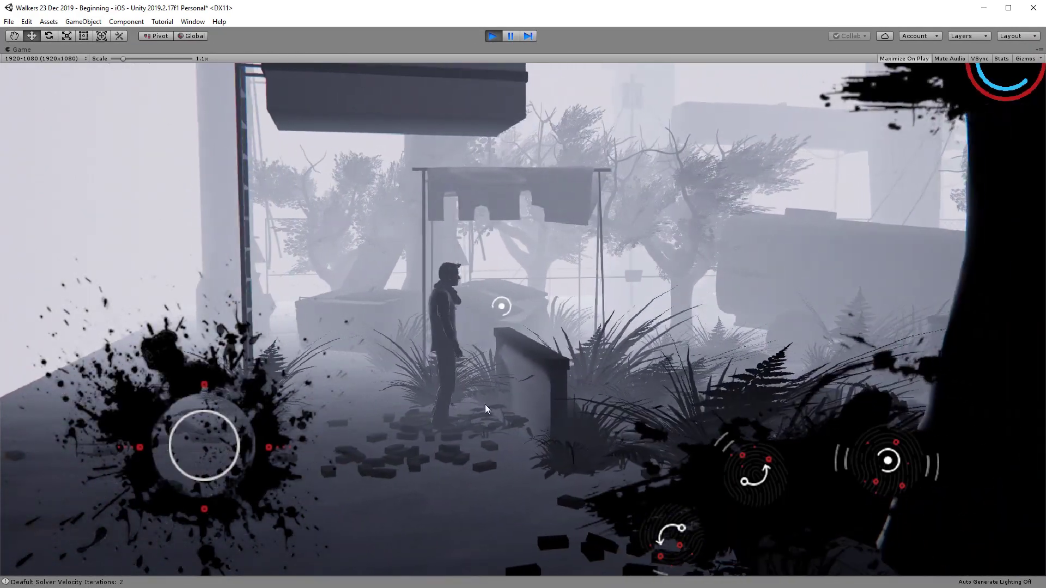
left_click(510, 36)
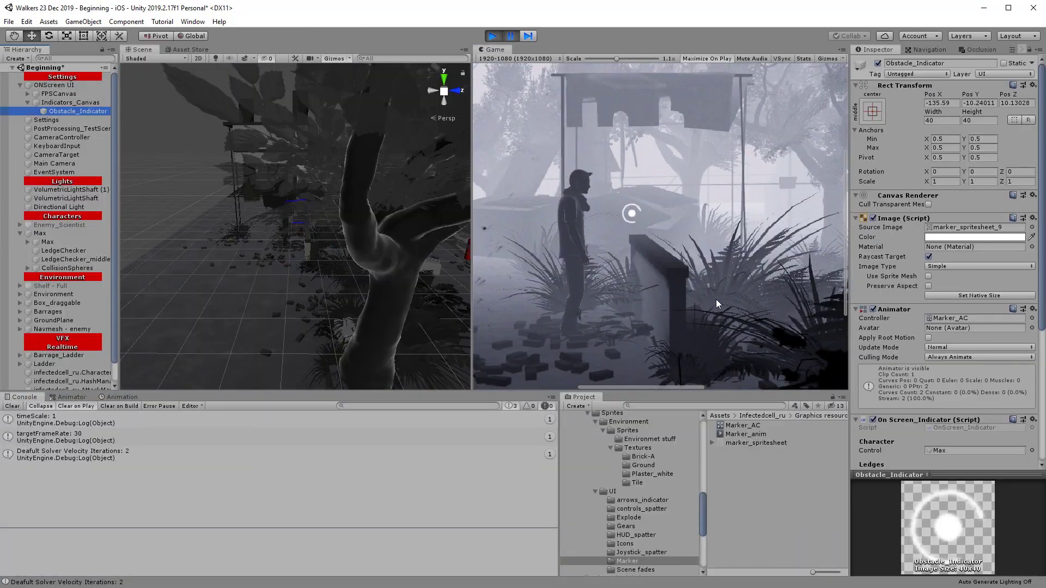
Try Y Offset values of 35, 0 and 20 while the game runs
left_click_drag(472, 218, 222, 218)
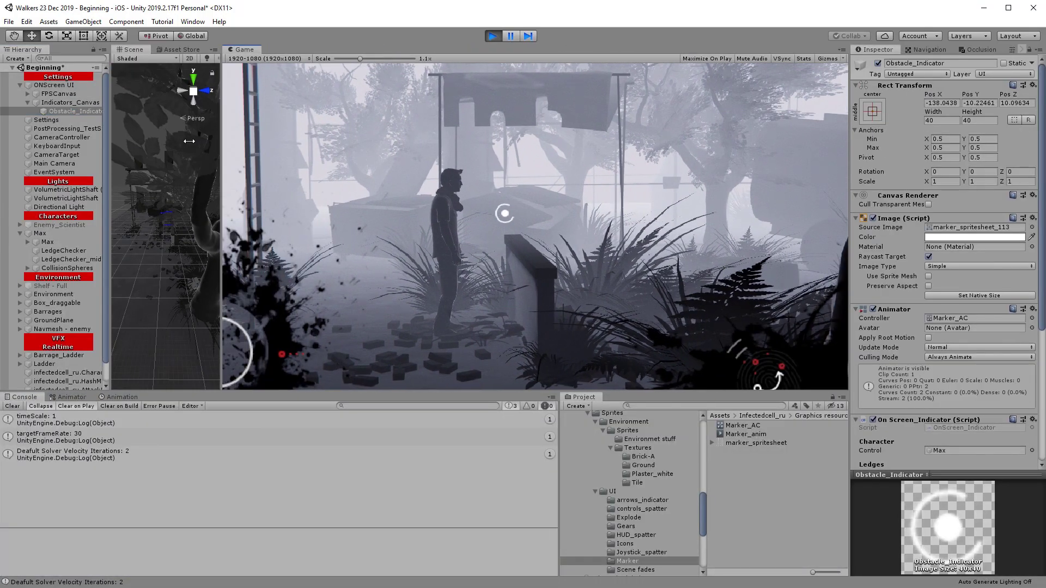
scroll(947, 331, "down", 5)
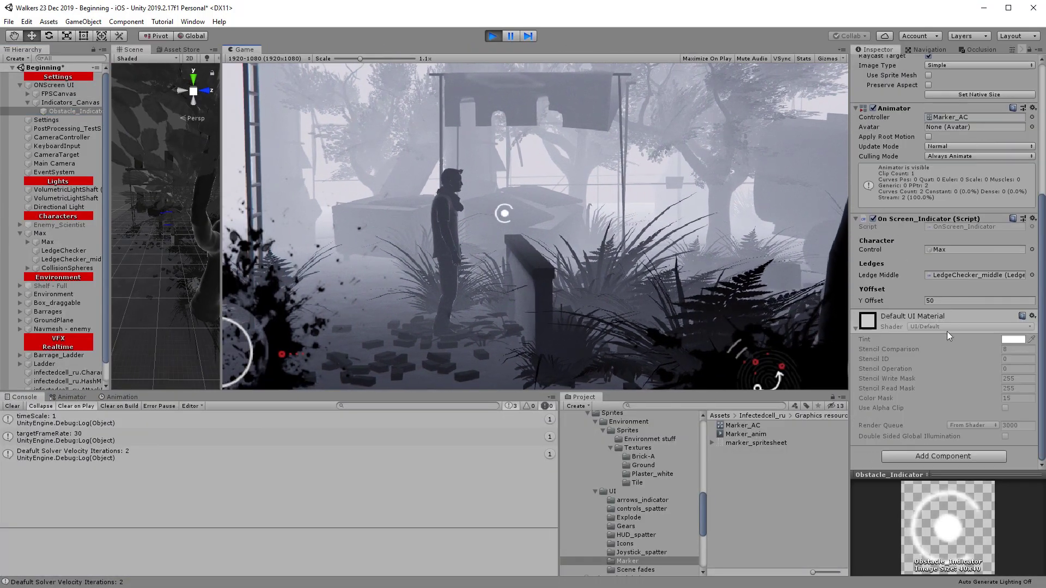
left_click(978, 300)
type("35")
key("Return")
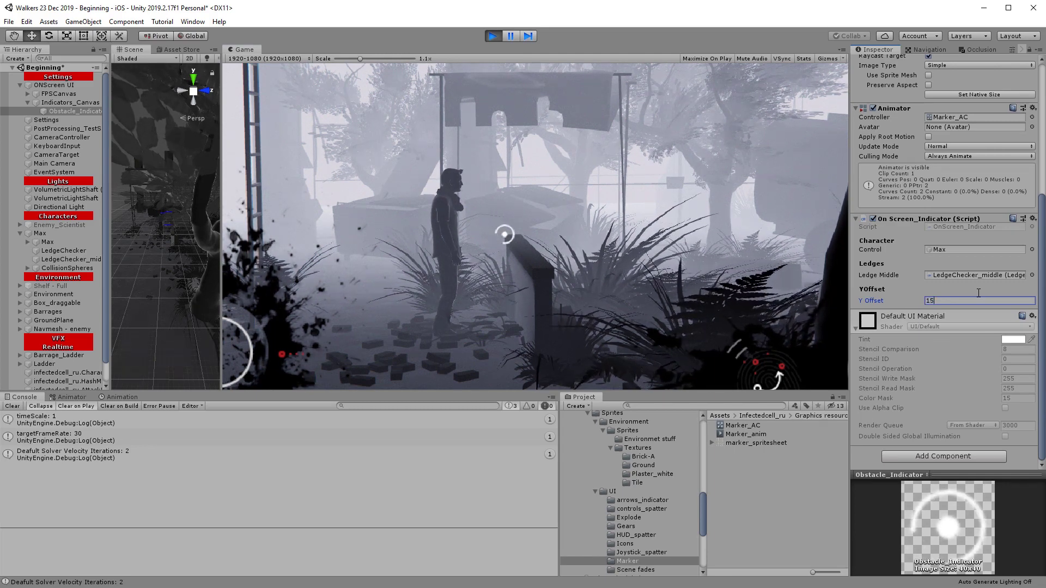
key("BackSpace")
key("BackSpace")
type("0")
key("BackSpace")
type("20")
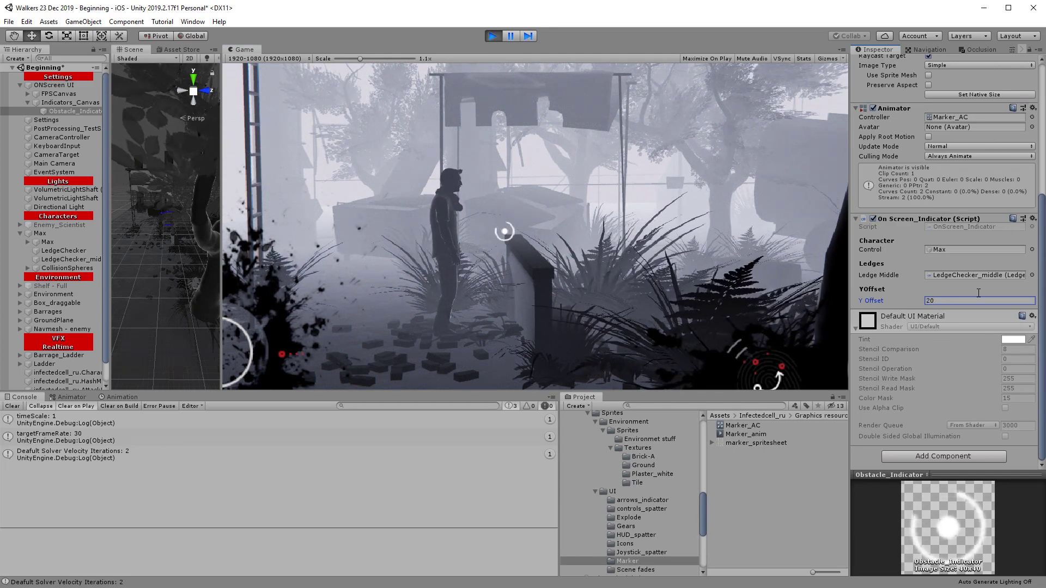
Stop Play, keep Y Offset at 25, and rerun the game in the maximized game view
left_click(492, 36)
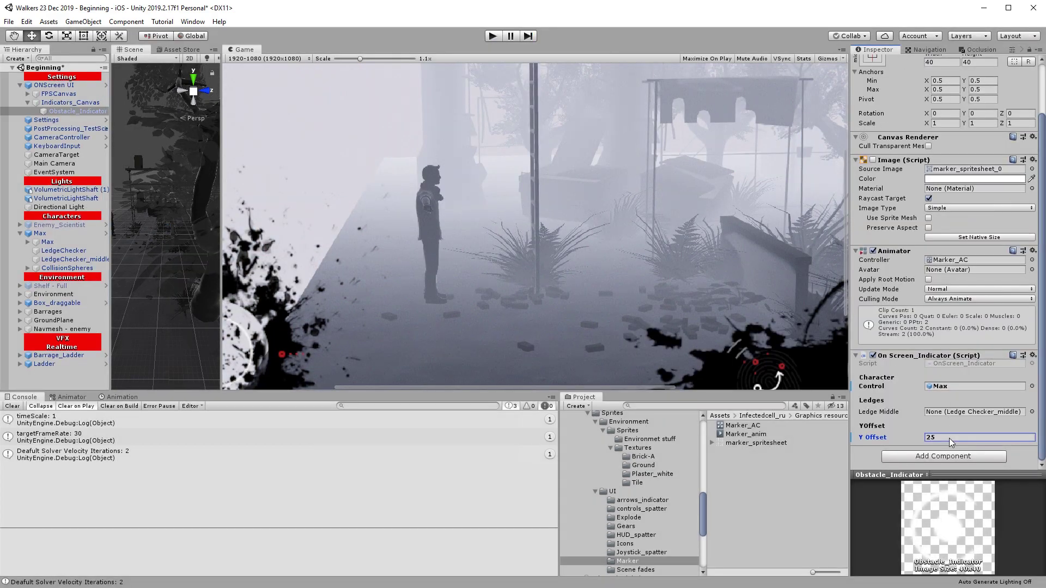
key("ctrl+p")
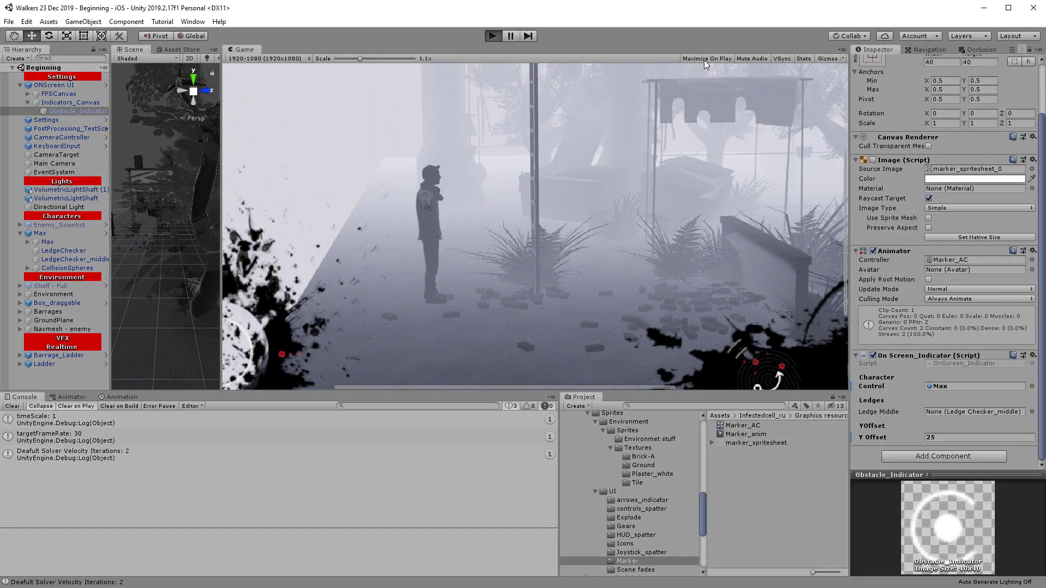
left_click(704, 60)
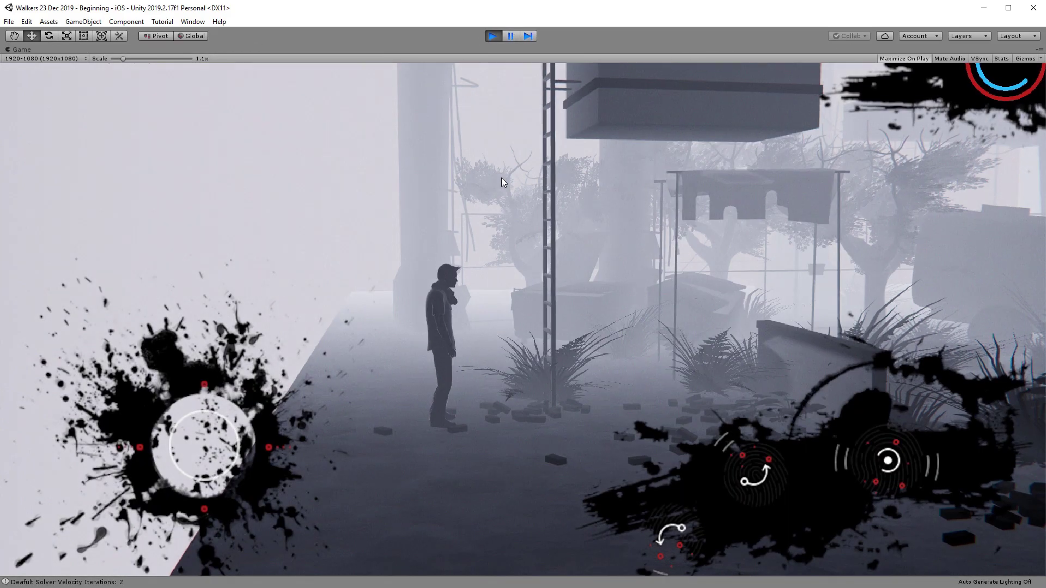